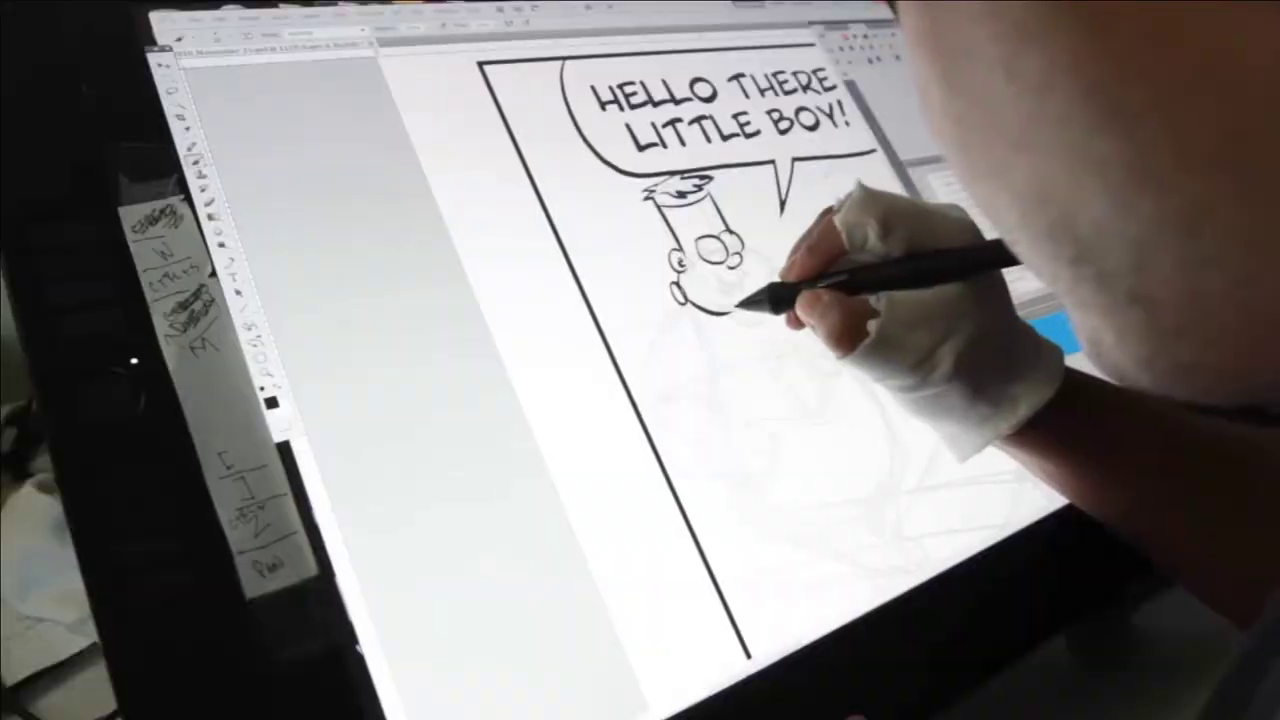
- Ink the character's cheek, jawline, shoulder and grinning face, then paint tan fill beside the fist
left_click_drag(740, 305, 772, 252)
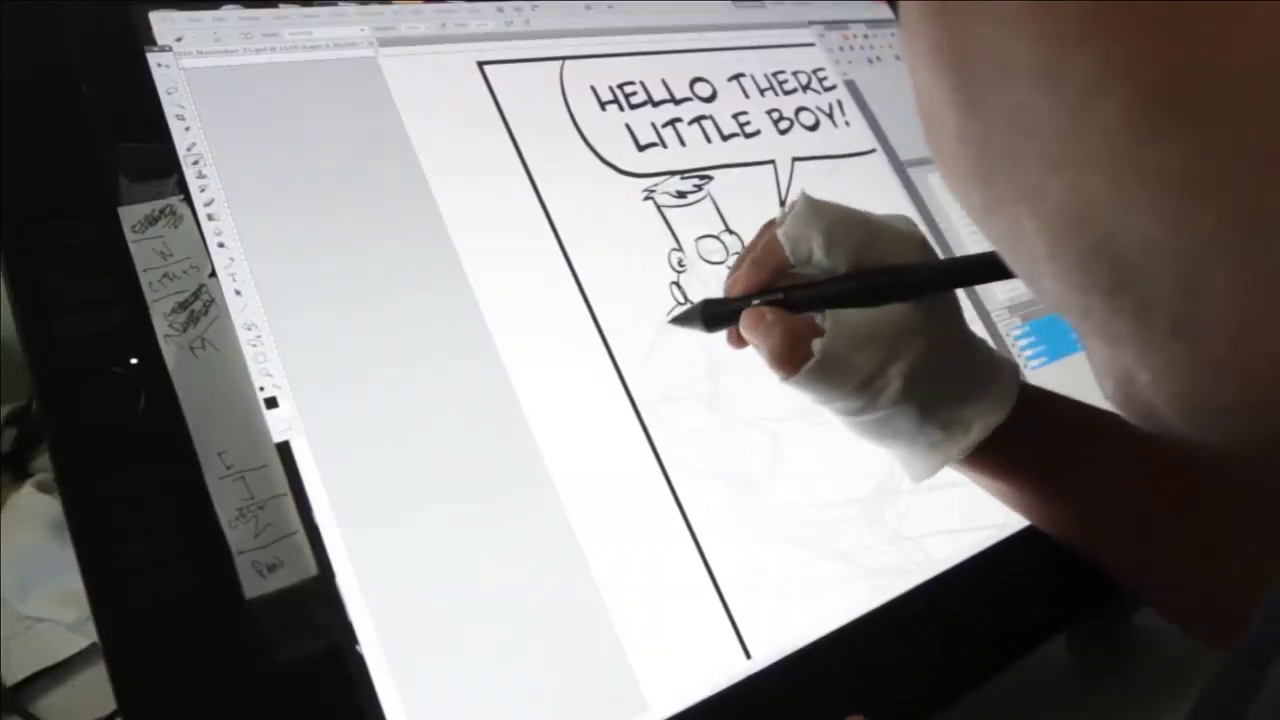
mouse_move(680, 323)
left_mouse_down()
mouse_move(653, 414)
mouse_move(651, 403)
mouse_move(715, 410)
left_mouse_up()
left_click_drag(730, 310, 771, 290)
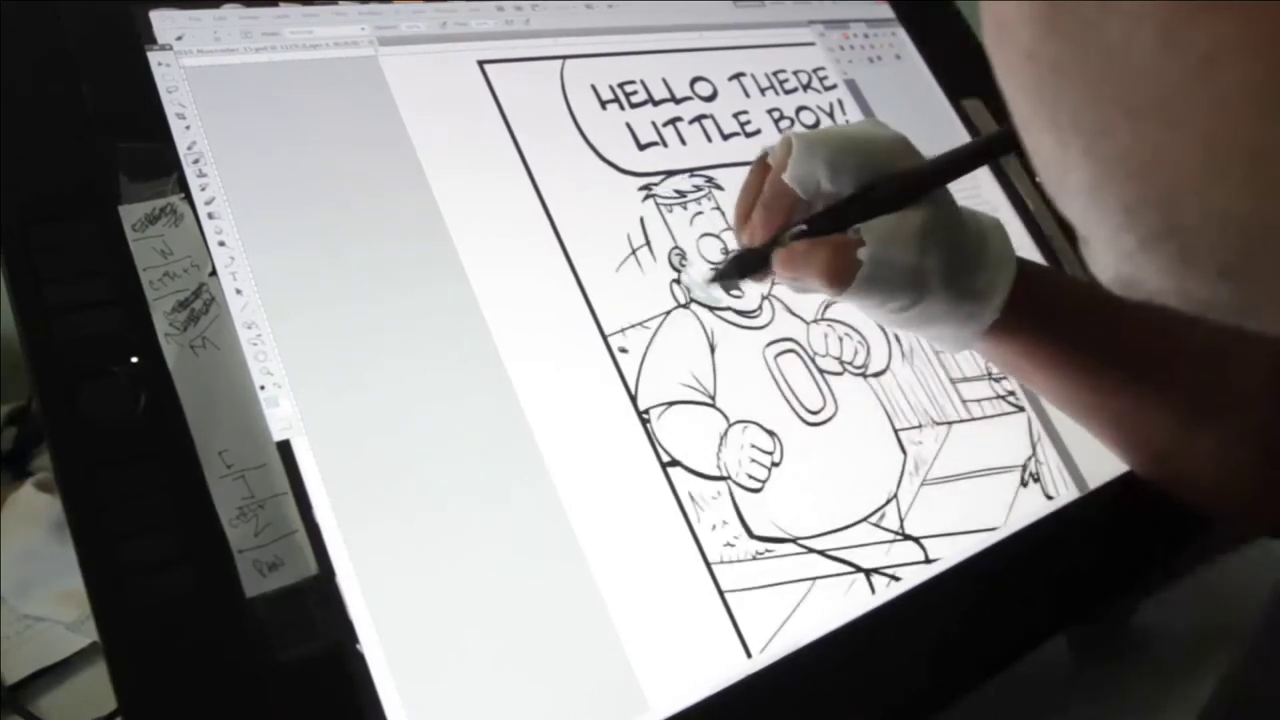
mouse_move(718, 280)
left_mouse_down()
mouse_move(715, 246)
mouse_move(675, 212)
mouse_move(685, 246)
mouse_move(673, 199)
left_mouse_up()
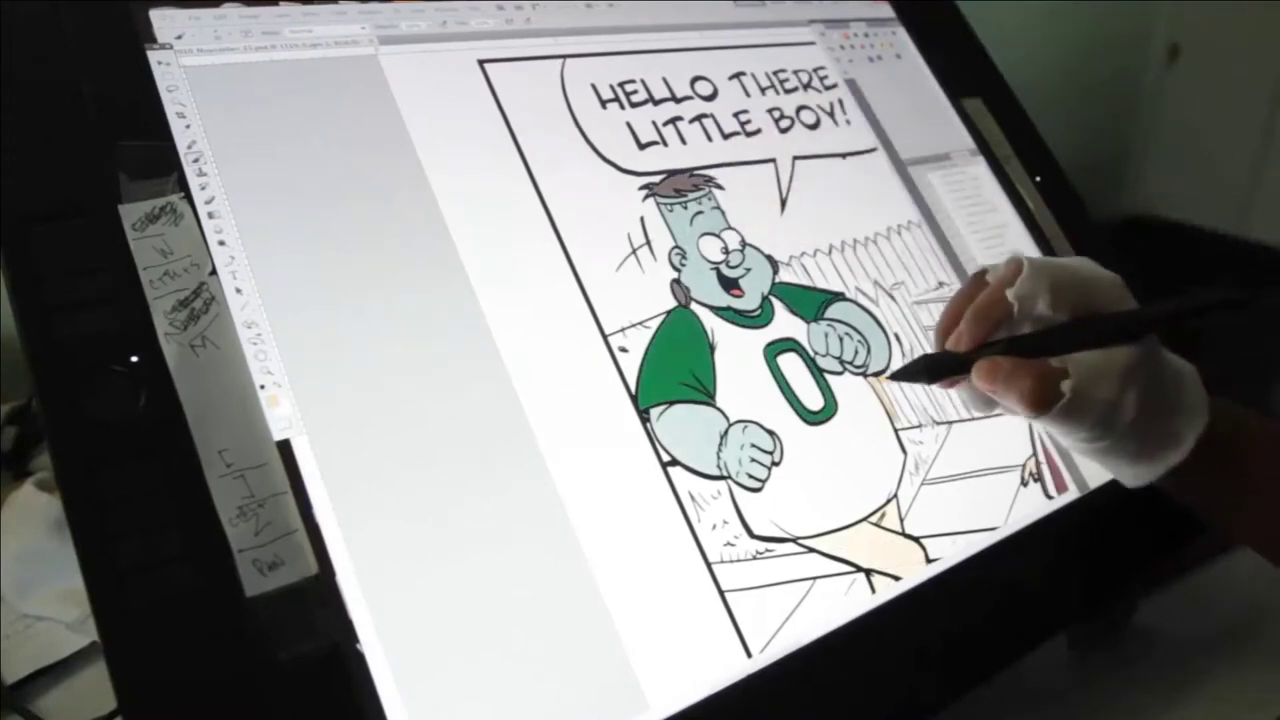
mouse_move(888, 378)
left_mouse_down()
mouse_move(902, 417)
mouse_move(890, 381)
mouse_move(928, 391)
left_mouse_up()
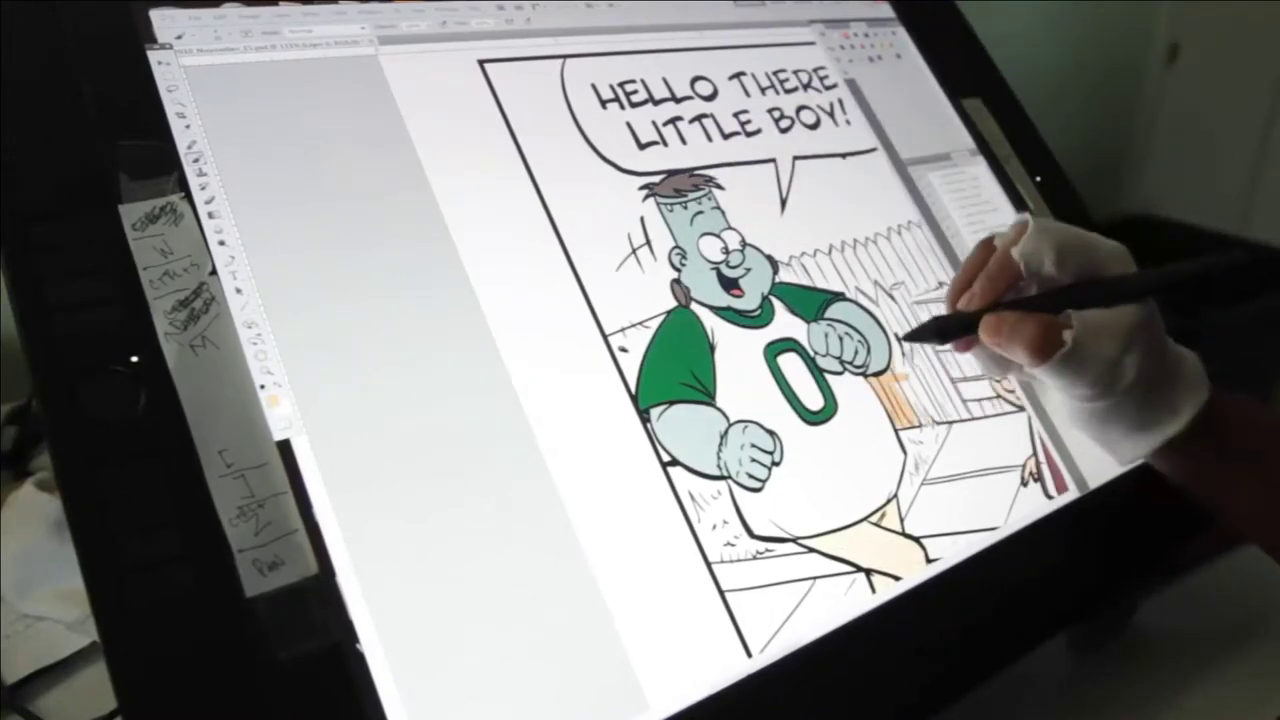
mouse_move(903, 340)
left_mouse_down()
mouse_move(949, 361)
mouse_move(941, 328)
mouse_move(961, 391)
mouse_move(971, 354)
mouse_move(943, 394)
mouse_move(906, 376)
mouse_move(934, 413)
mouse_move(943, 366)
left_mouse_up()
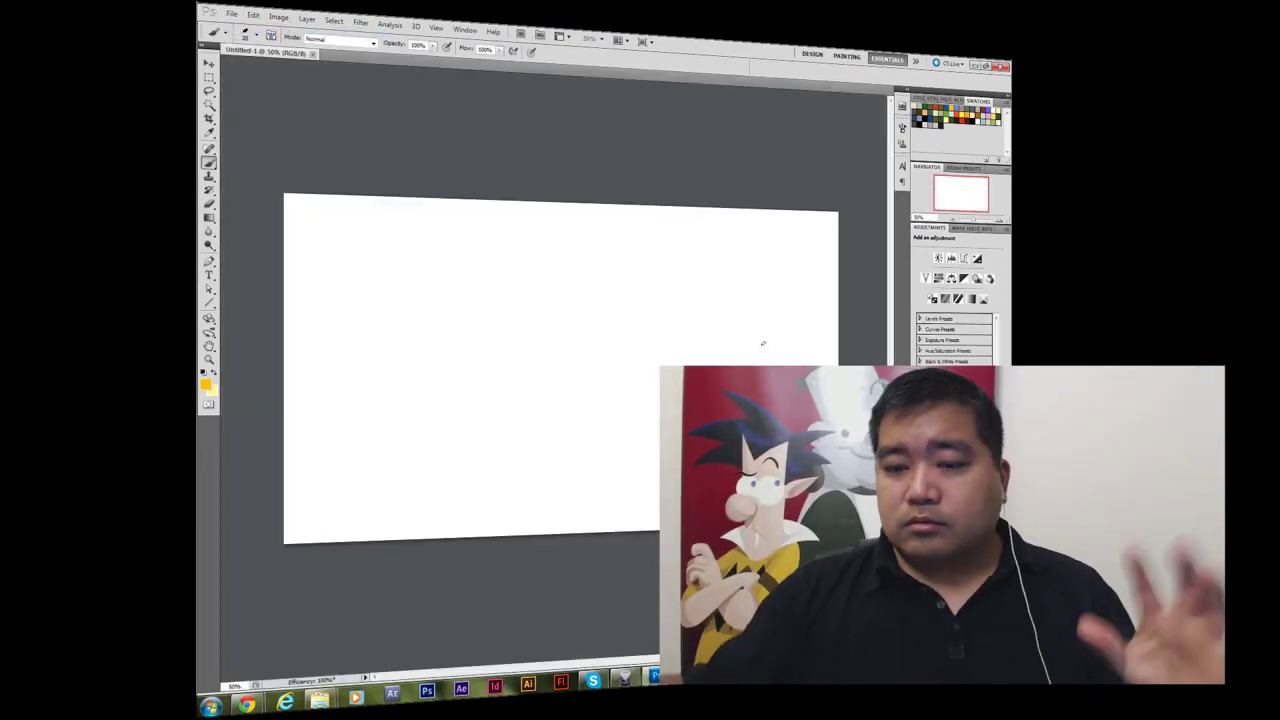
- Reset the foreground painting colour to default black
left_click(204, 372)
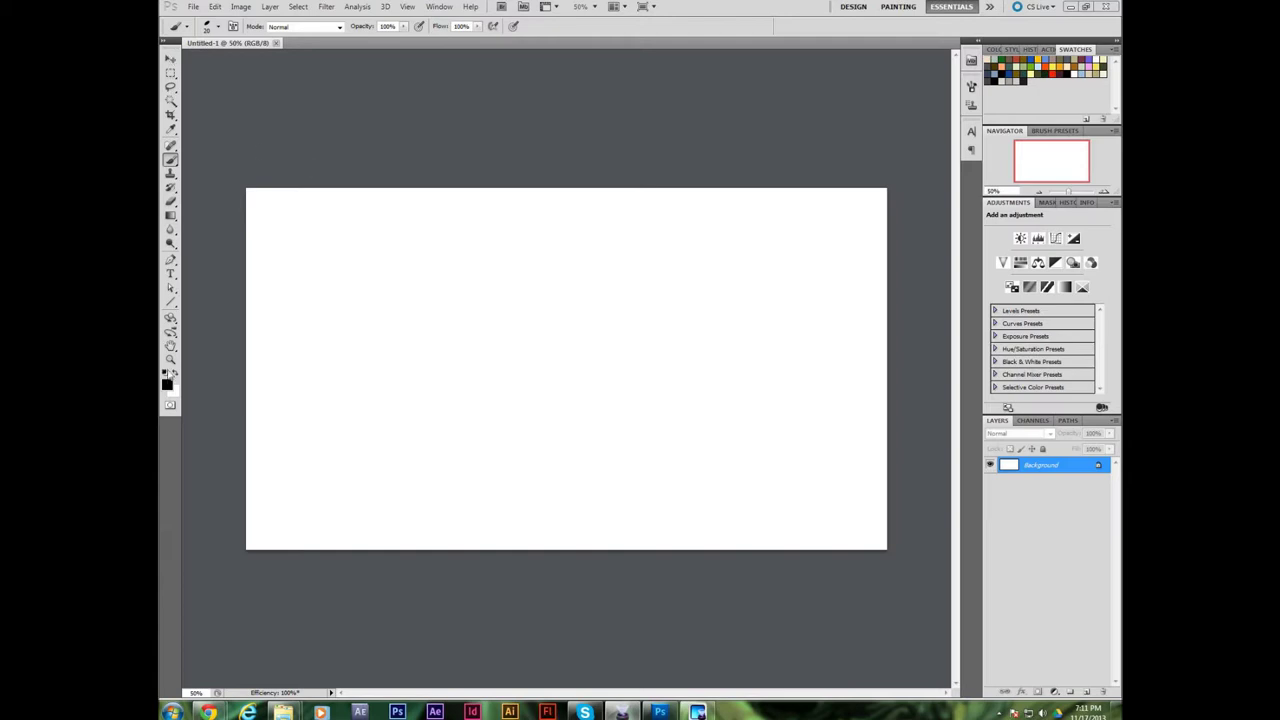
- Try the Move, Rectangular Marquee, Lasso and Magic Wand tools, finishing on the Brush tool
left_click(172, 60)
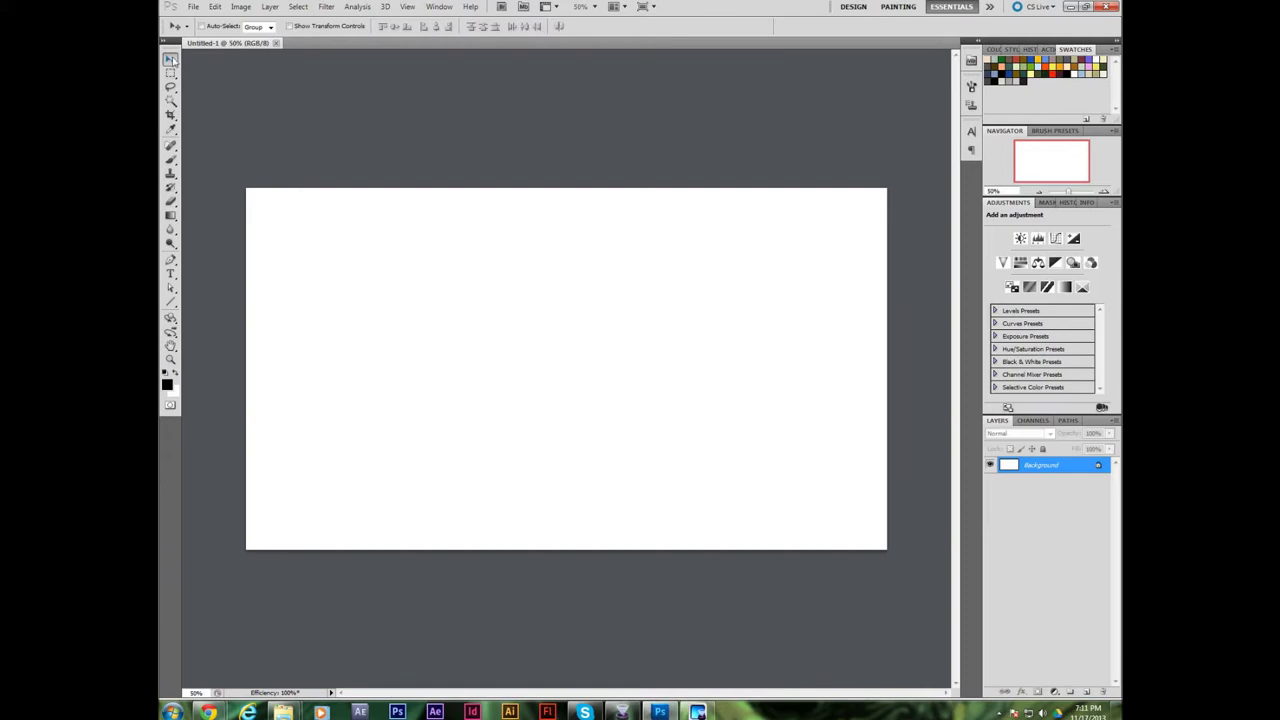
left_click(173, 75)
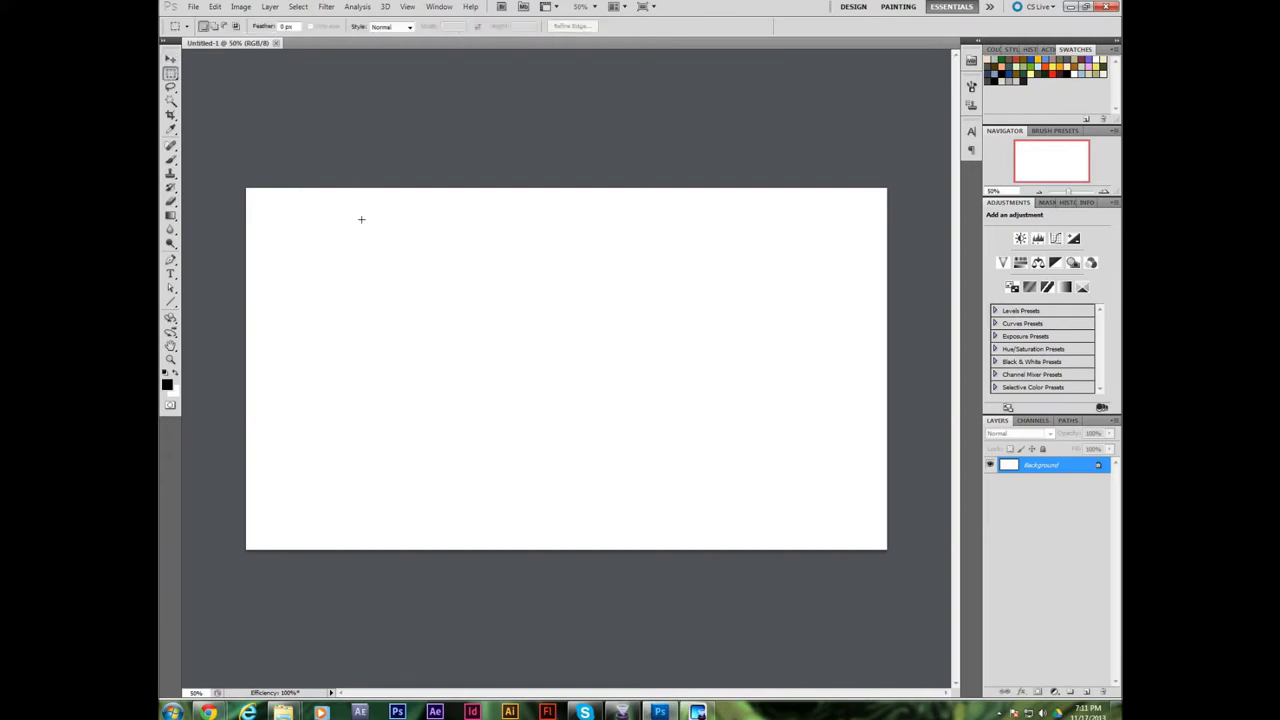
left_click(171, 88)
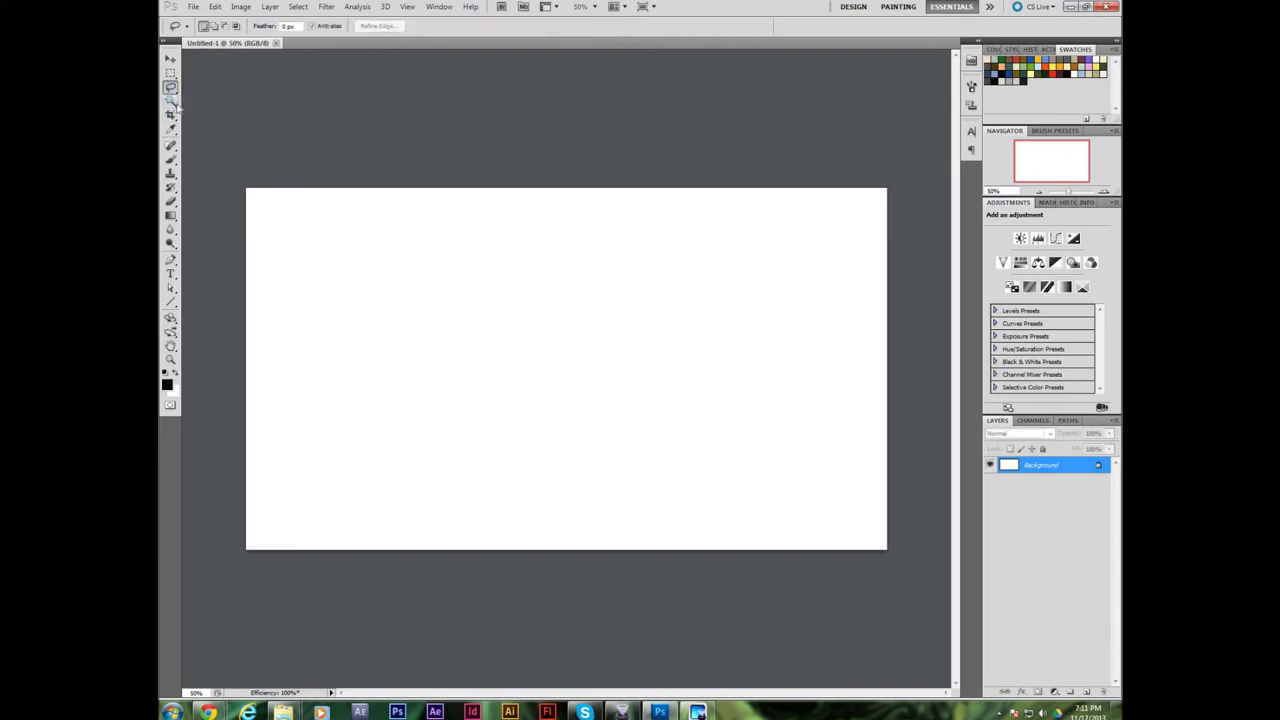
left_click(171, 101)
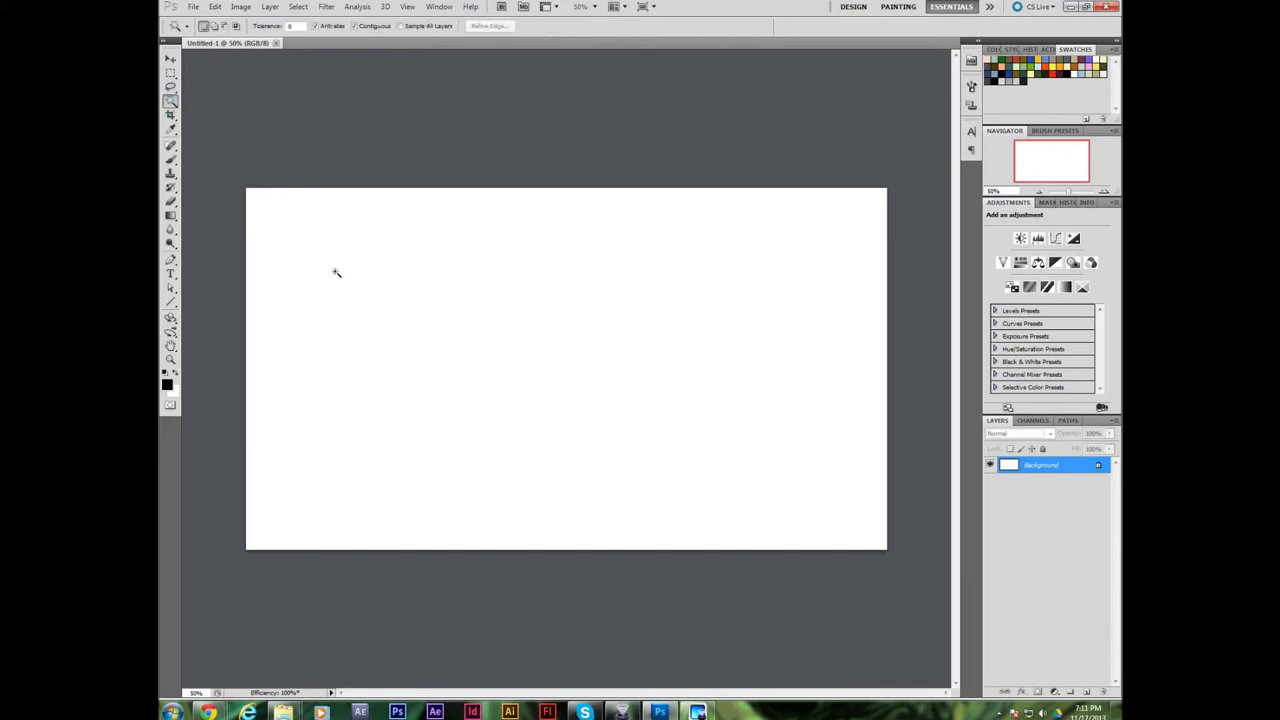
left_click(172, 159)
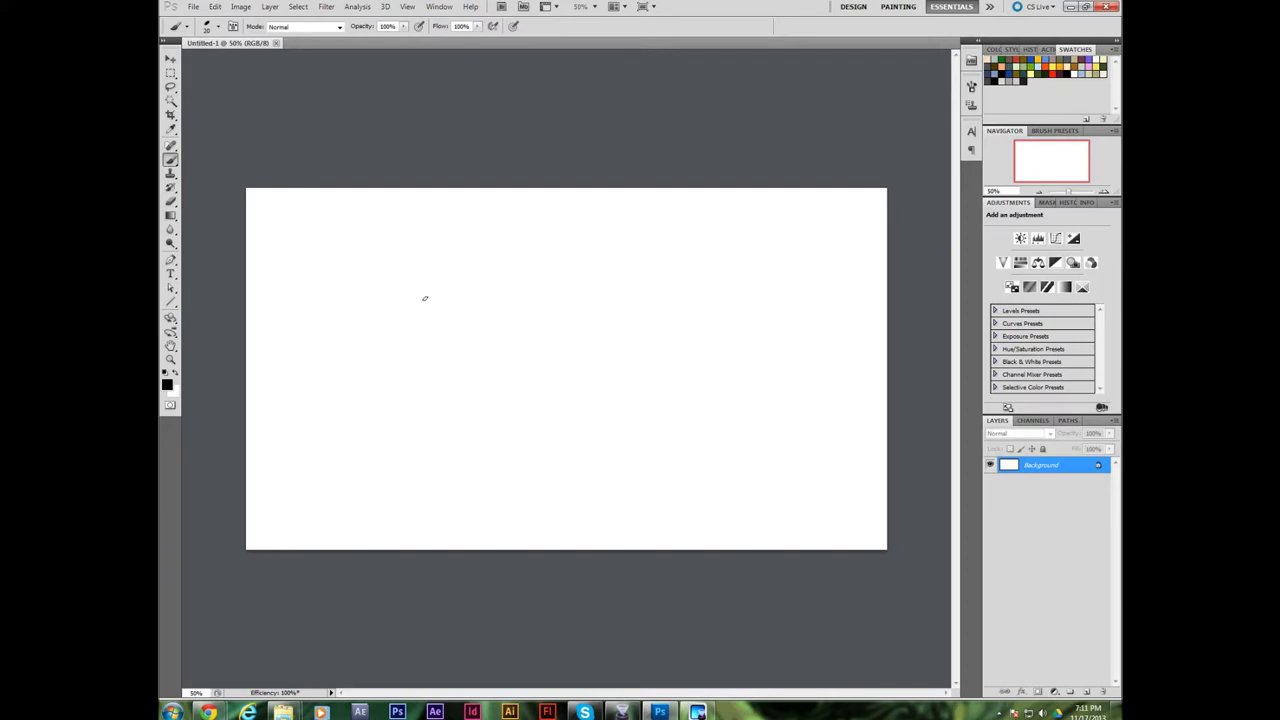
mouse_move(374, 399)
left_mouse_down()
mouse_move(452, 301)
mouse_move(667, 331)
left_mouse_up()
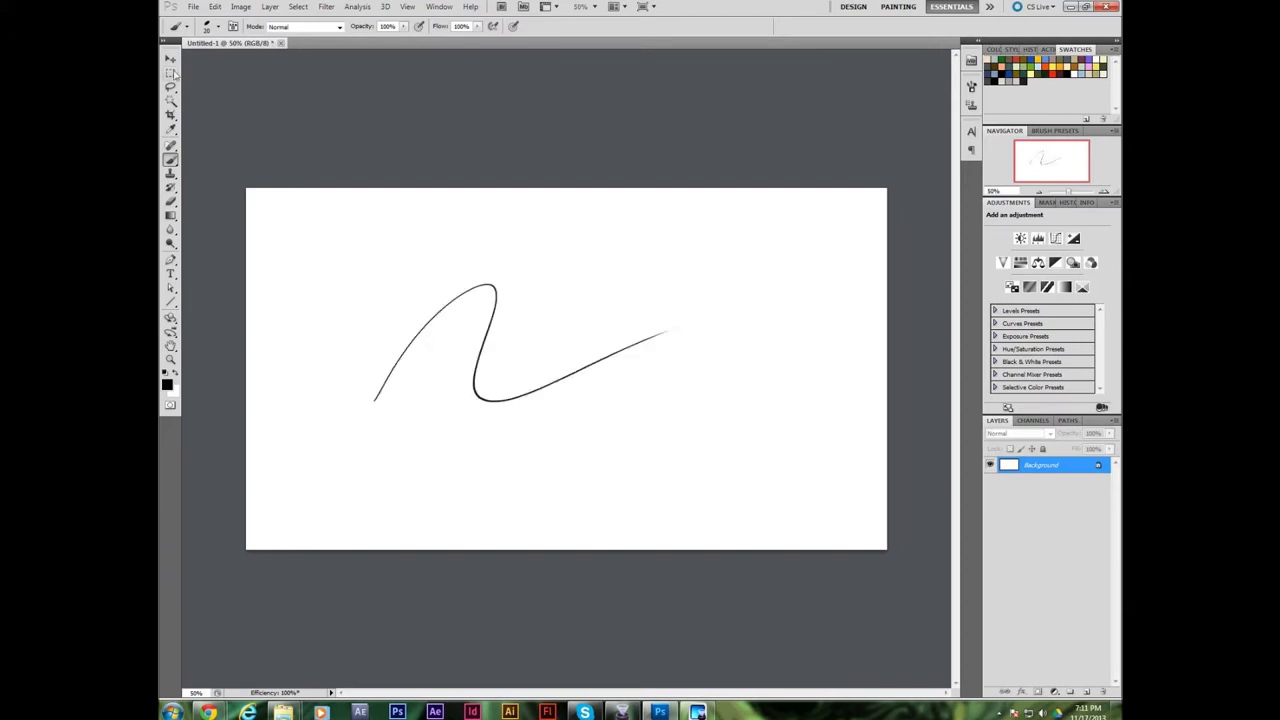
left_click(173, 203)
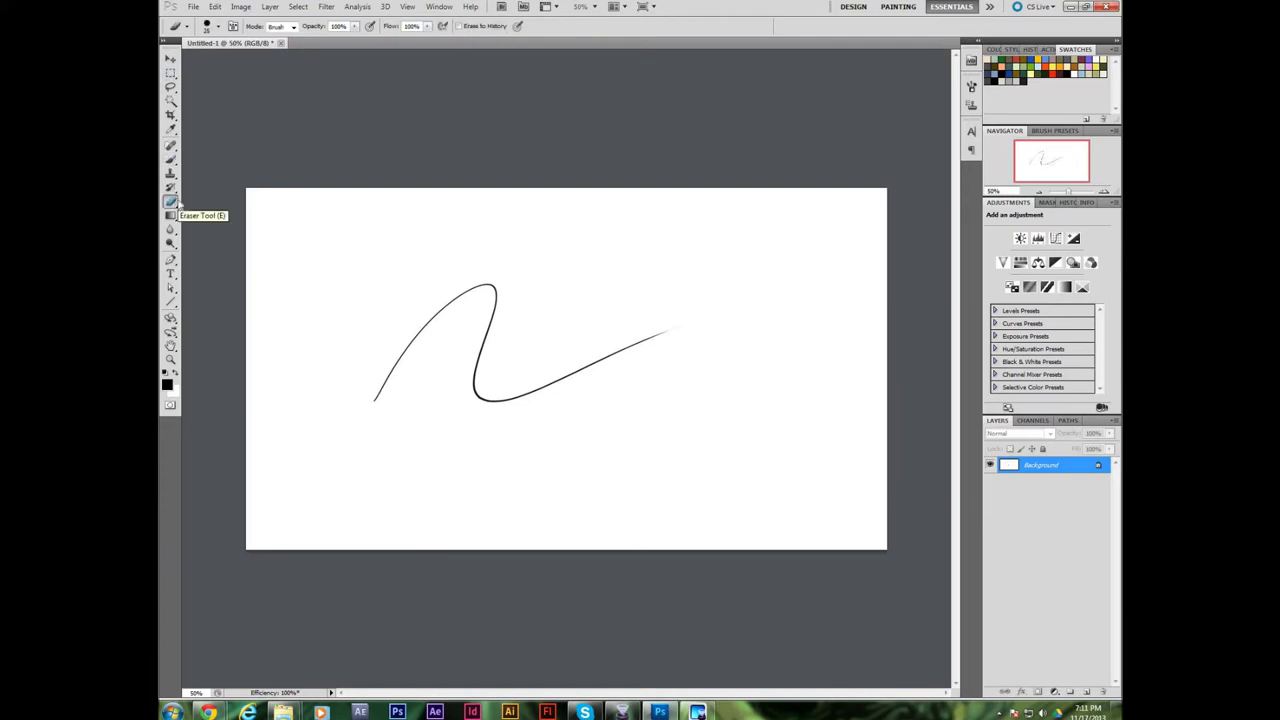
mouse_move(392, 374)
left_mouse_down()
mouse_move(467, 285)
mouse_move(501, 276)
mouse_move(494, 293)
mouse_move(487, 283)
mouse_move(497, 297)
mouse_move(477, 370)
mouse_move(494, 400)
mouse_move(693, 321)
left_mouse_up()
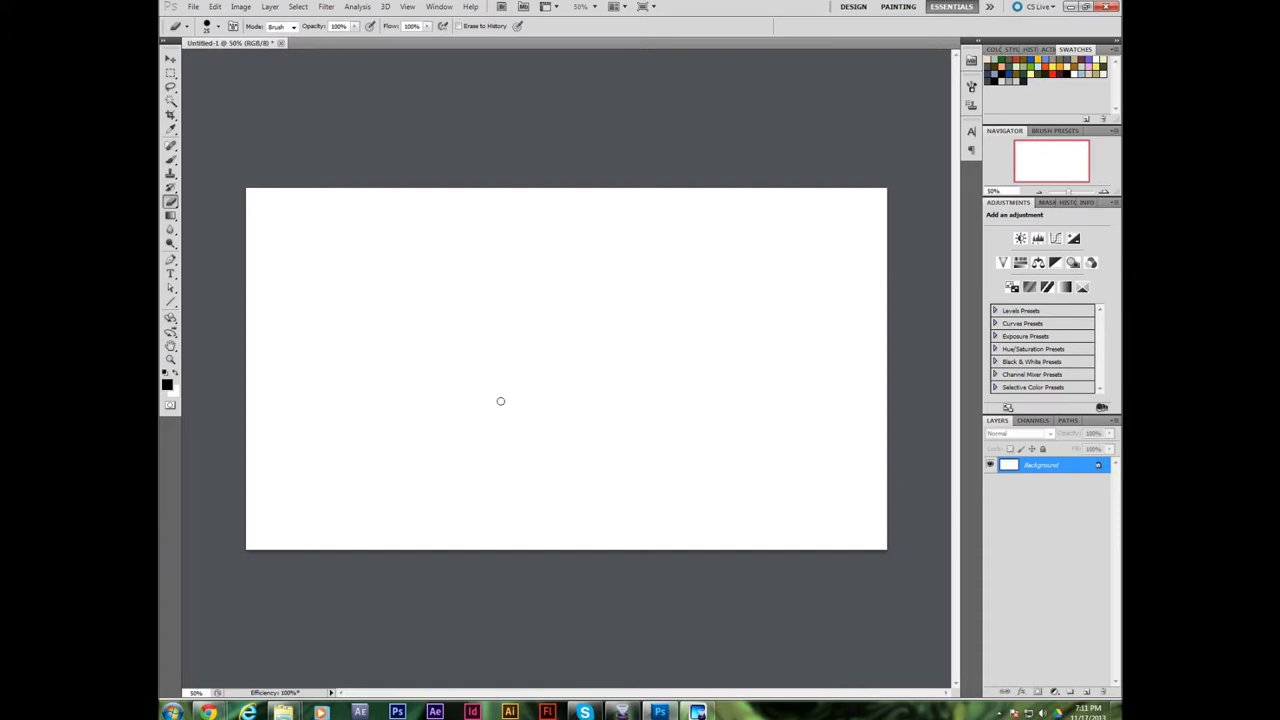
- Add Layer 1 and brush a black swooping curve on it, plus a few short marks below
left_click(1087, 689)
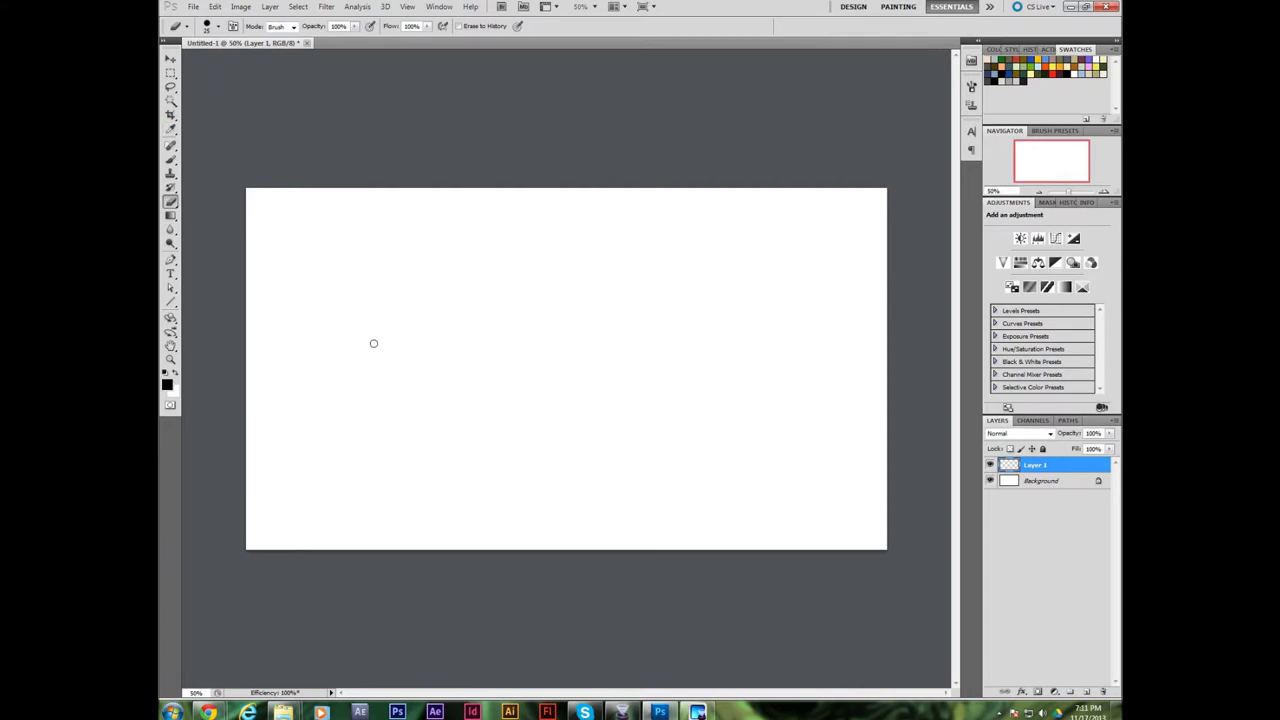
left_click(170, 158)
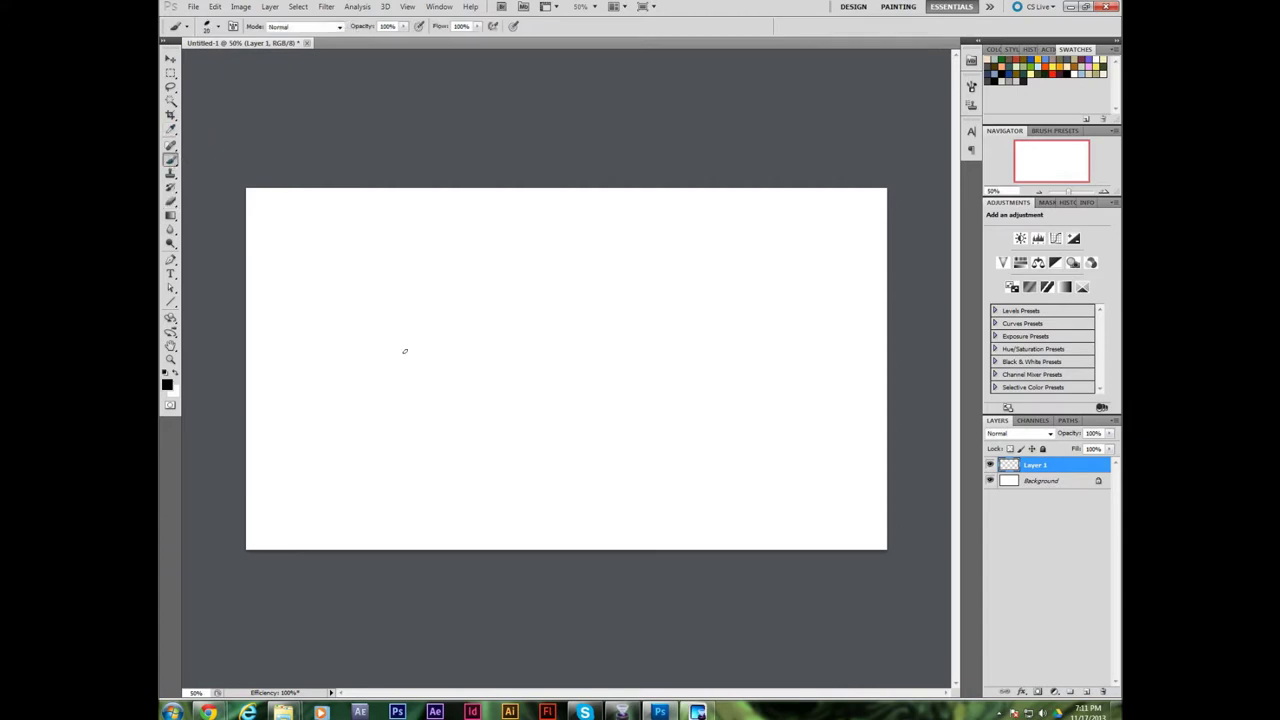
mouse_move(414, 395)
left_mouse_down()
mouse_move(629, 394)
mouse_move(739, 352)
left_mouse_up()
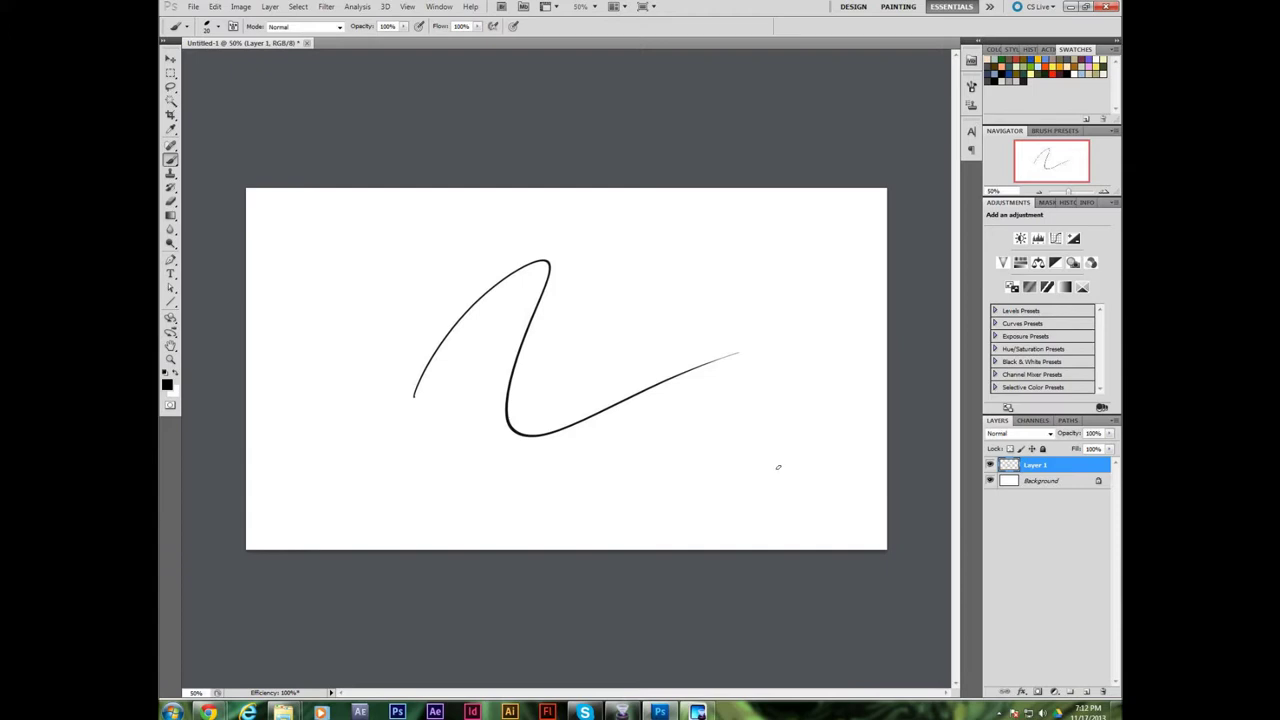
left_click_drag(742, 517, 742, 530)
mouse_move(743, 517)
left_mouse_down()
mouse_move(757, 516)
mouse_move(750, 530)
left_mouse_up()
mouse_move(759, 530)
left_mouse_down()
mouse_move(762, 516)
mouse_move(769, 530)
left_mouse_up()
mouse_move(773, 516)
left_mouse_down()
mouse_move(786, 530)
mouse_move(837, 530)
mouse_move(750, 518)
mouse_move(768, 530)
left_mouse_up()
- Marquee the black curve and move it down and to the right
left_click(172, 76)
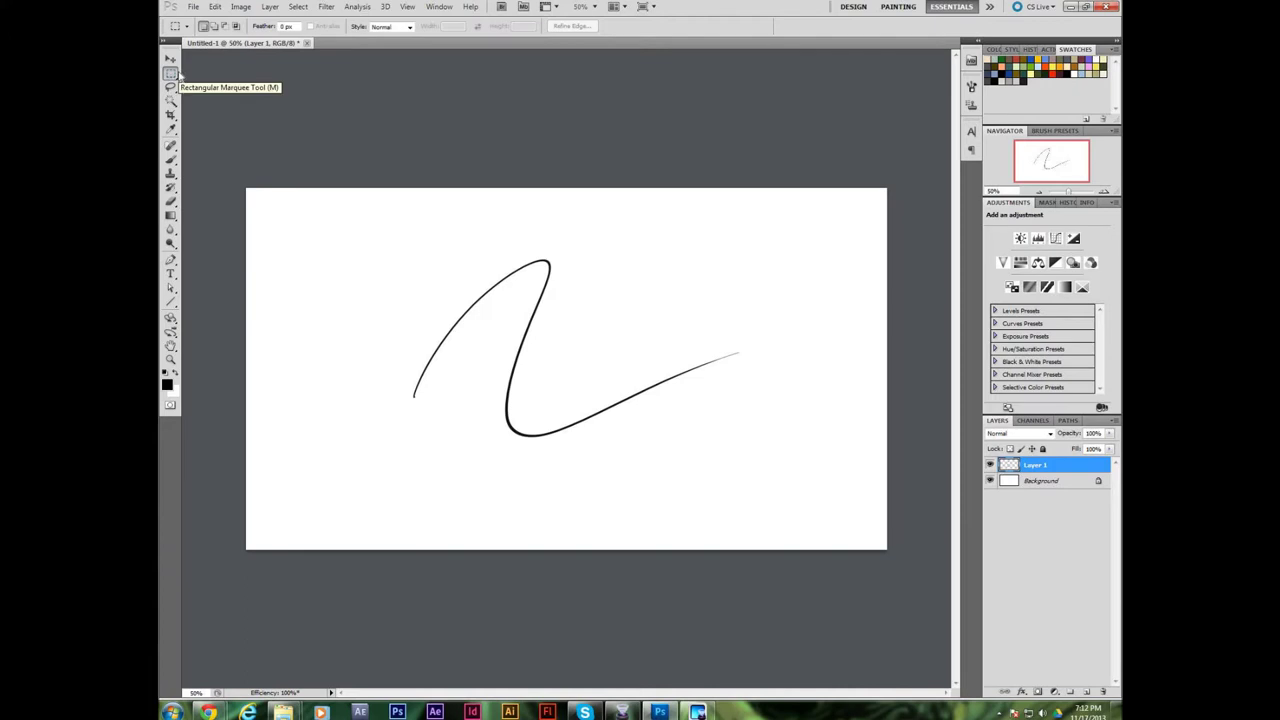
left_click_drag(354, 216, 851, 497)
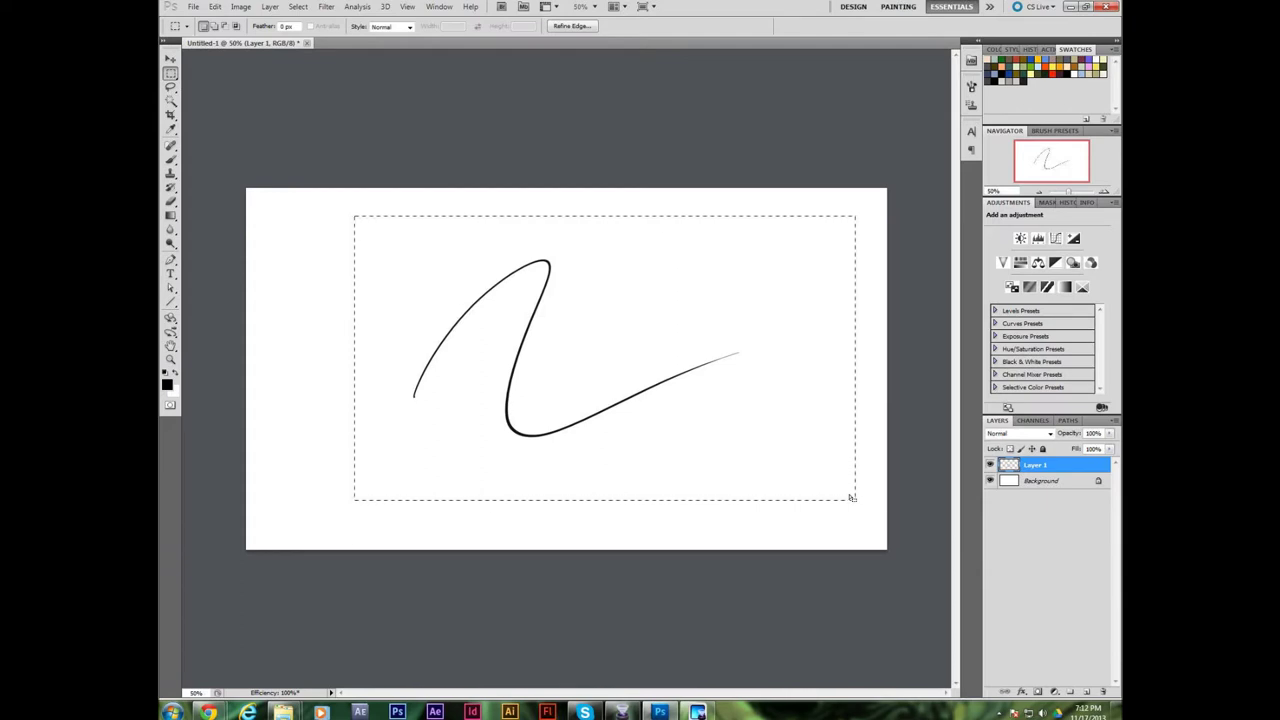
left_click(171, 74)
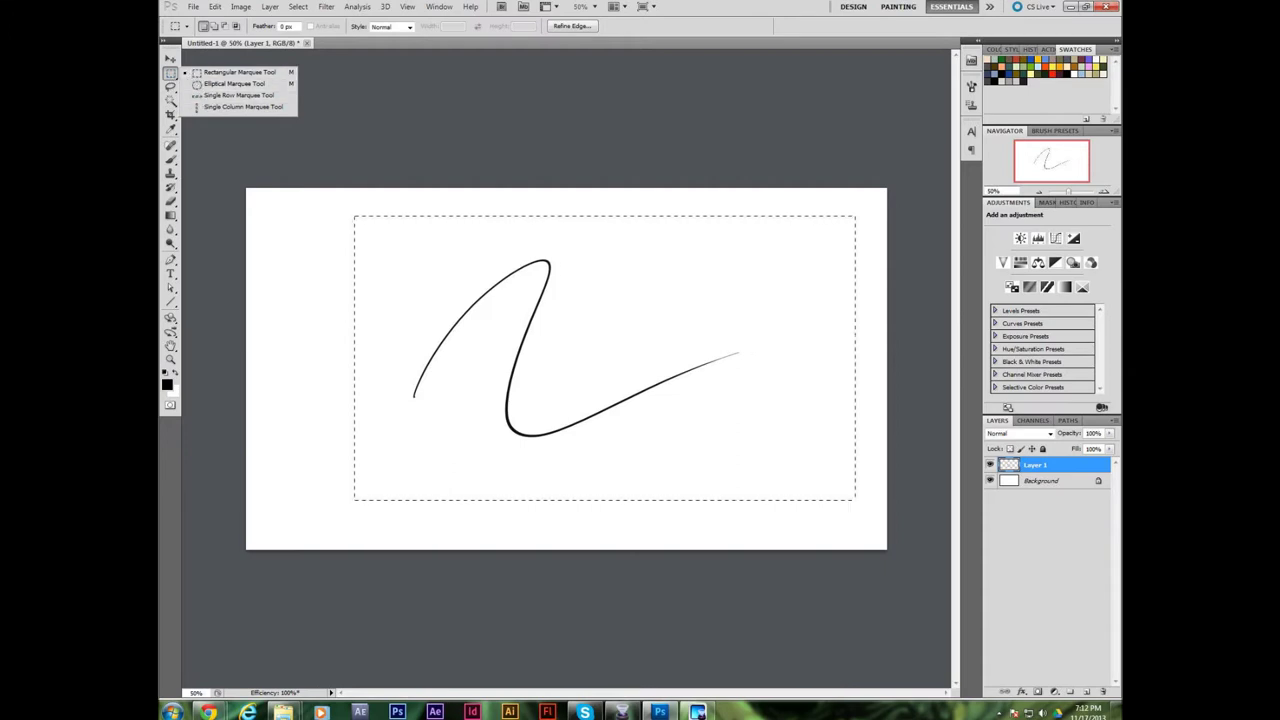
left_click(190, 73)
key("v")
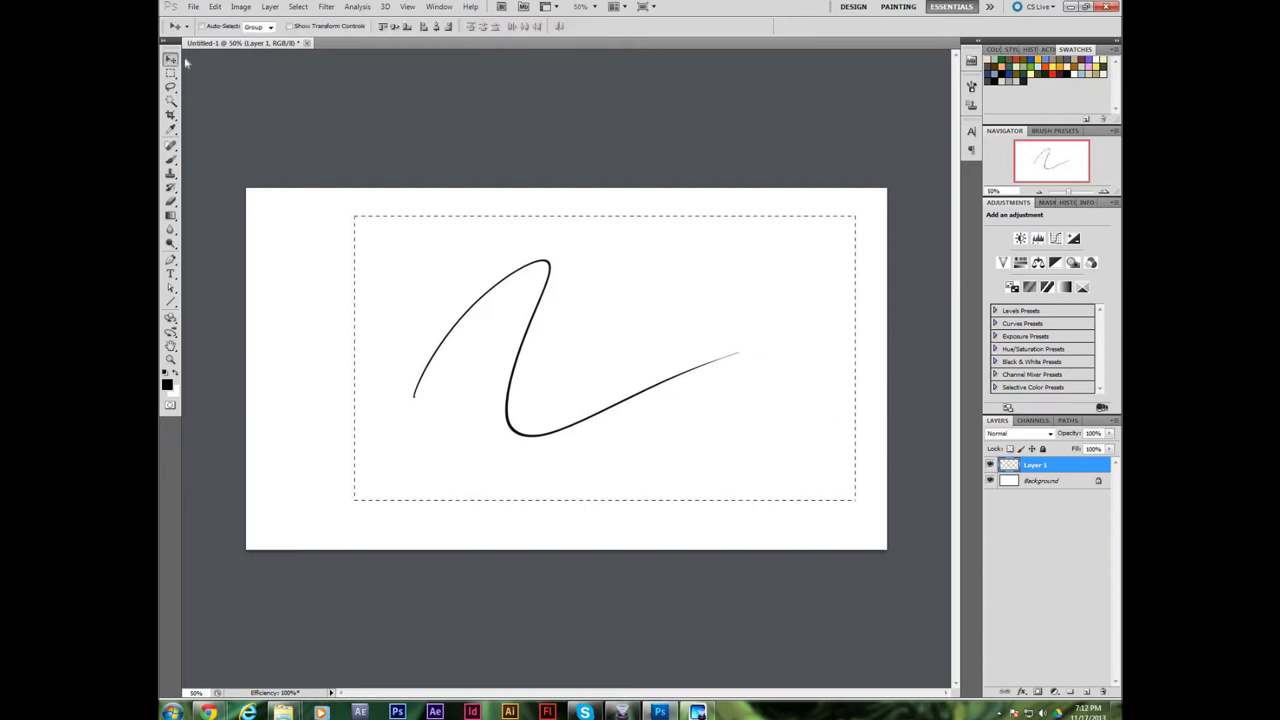
mouse_move(608, 426)
left_mouse_down()
mouse_move(480, 466)
mouse_move(603, 374)
mouse_move(760, 489)
mouse_move(531, 494)
mouse_move(551, 343)
mouse_move(703, 429)
mouse_move(489, 403)
mouse_move(687, 448)
left_mouse_up()
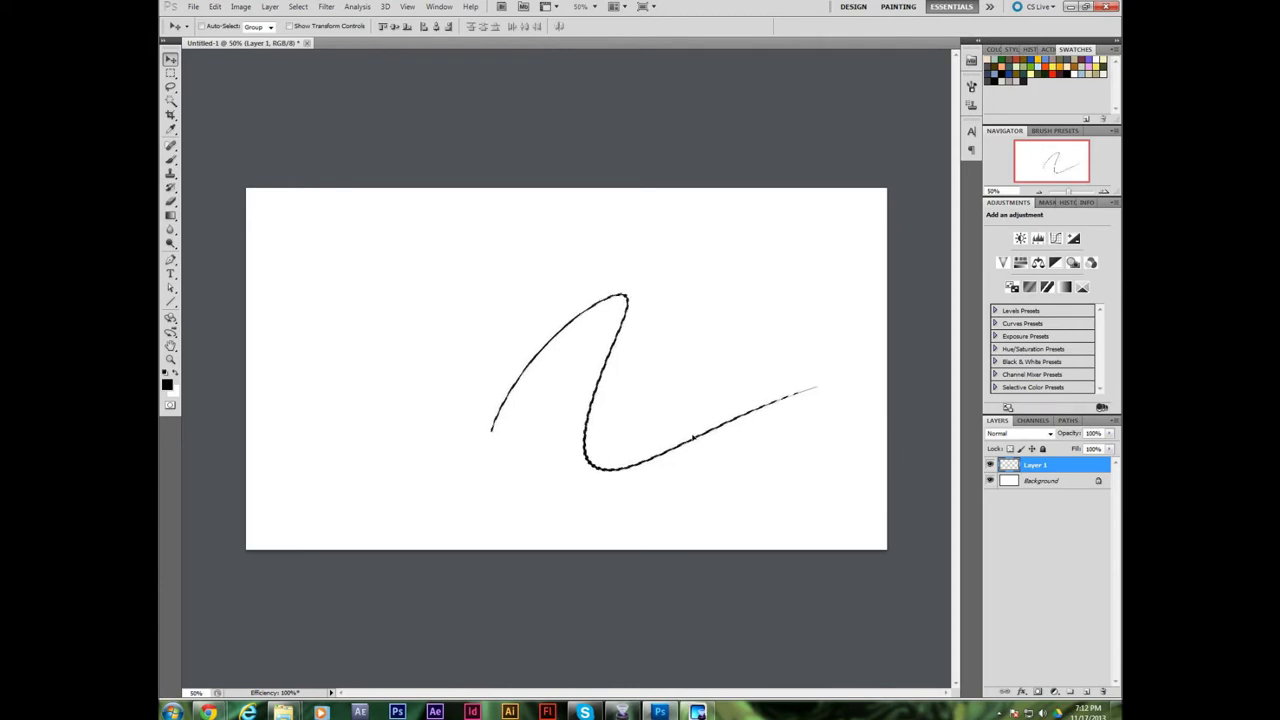
- Delete the selected curve, restore it with undo, and deselect
key("Delete")
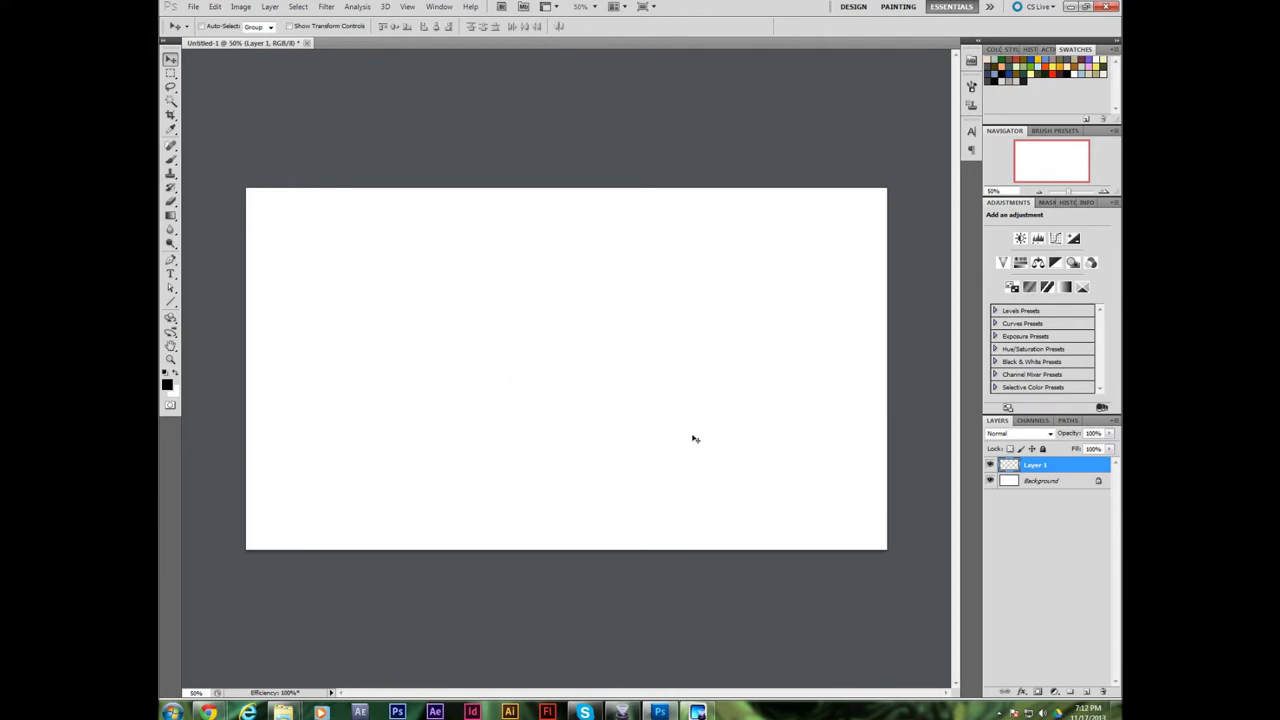
key("ctrl+z")
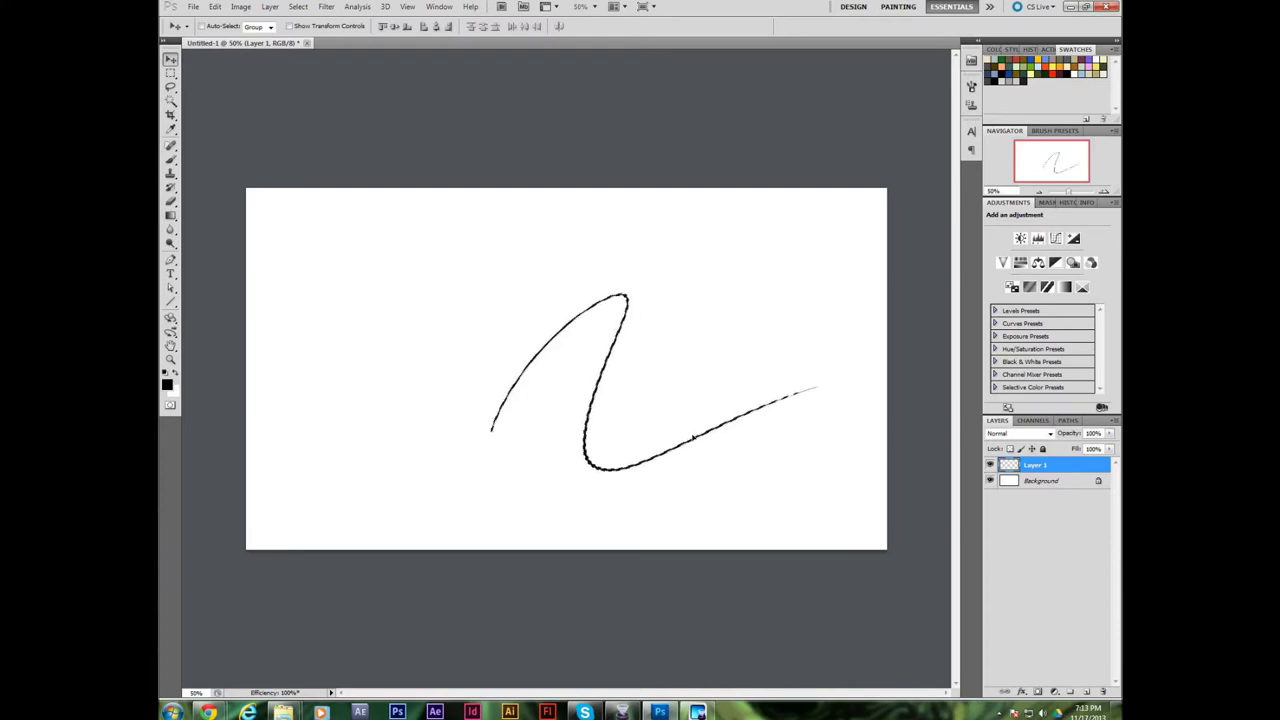
key("ctrl+d")
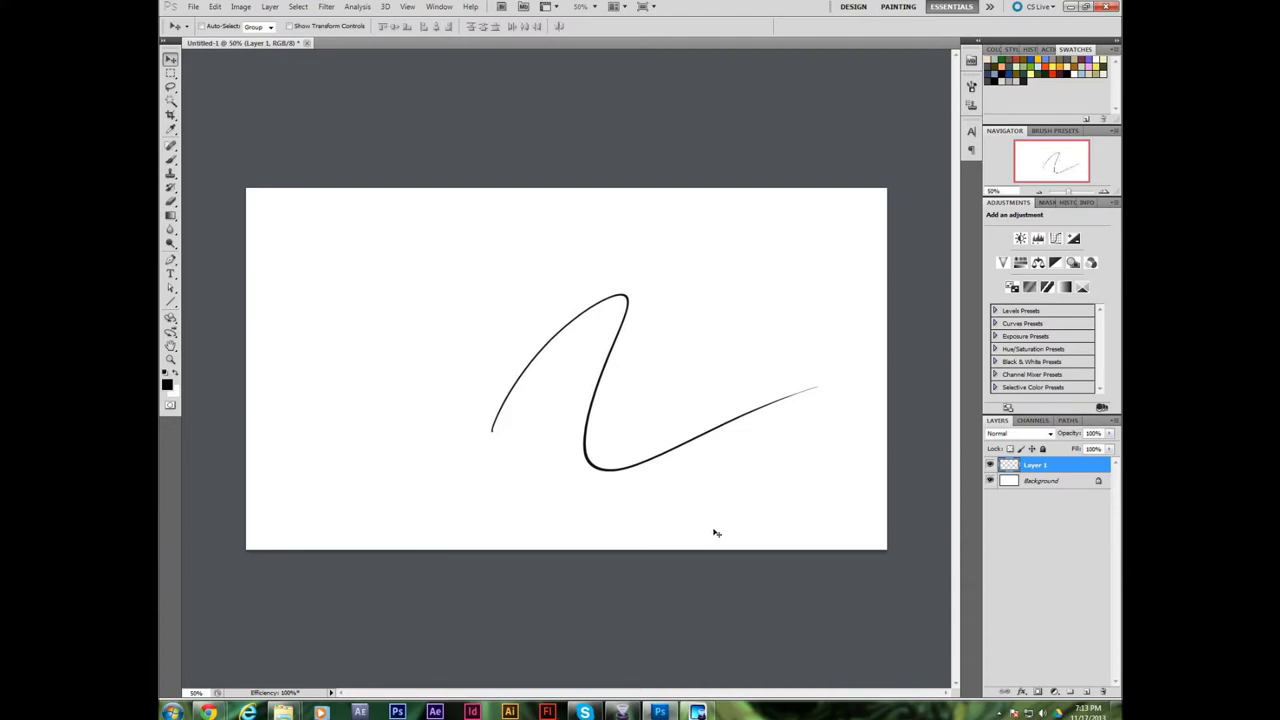
- Handwrite a 'CTRL + D' note below the curve, then marquee the curve and deselect
key("b")
mouse_move(708, 522)
left_mouse_down()
mouse_move(700, 530)
mouse_move(814, 517)
left_mouse_up()
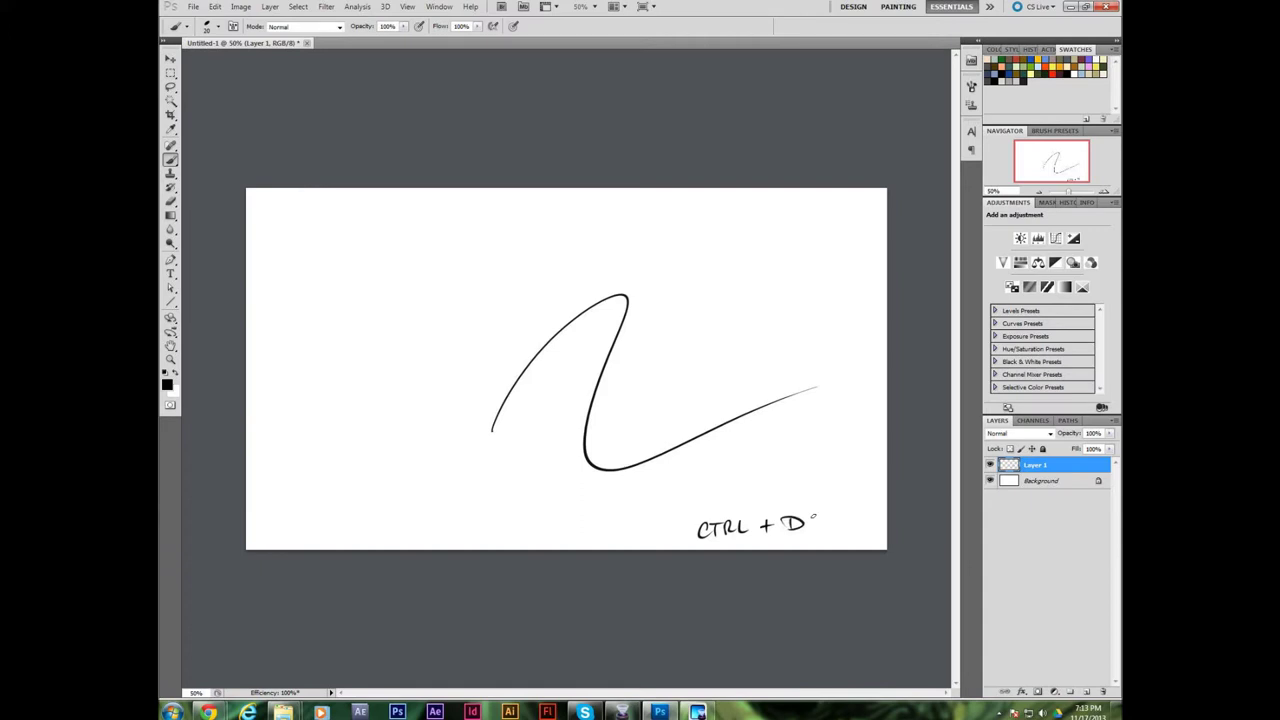
key("m")
mouse_move(467, 234)
left_mouse_down()
mouse_move(768, 485)
mouse_move(813, 479)
left_mouse_up()
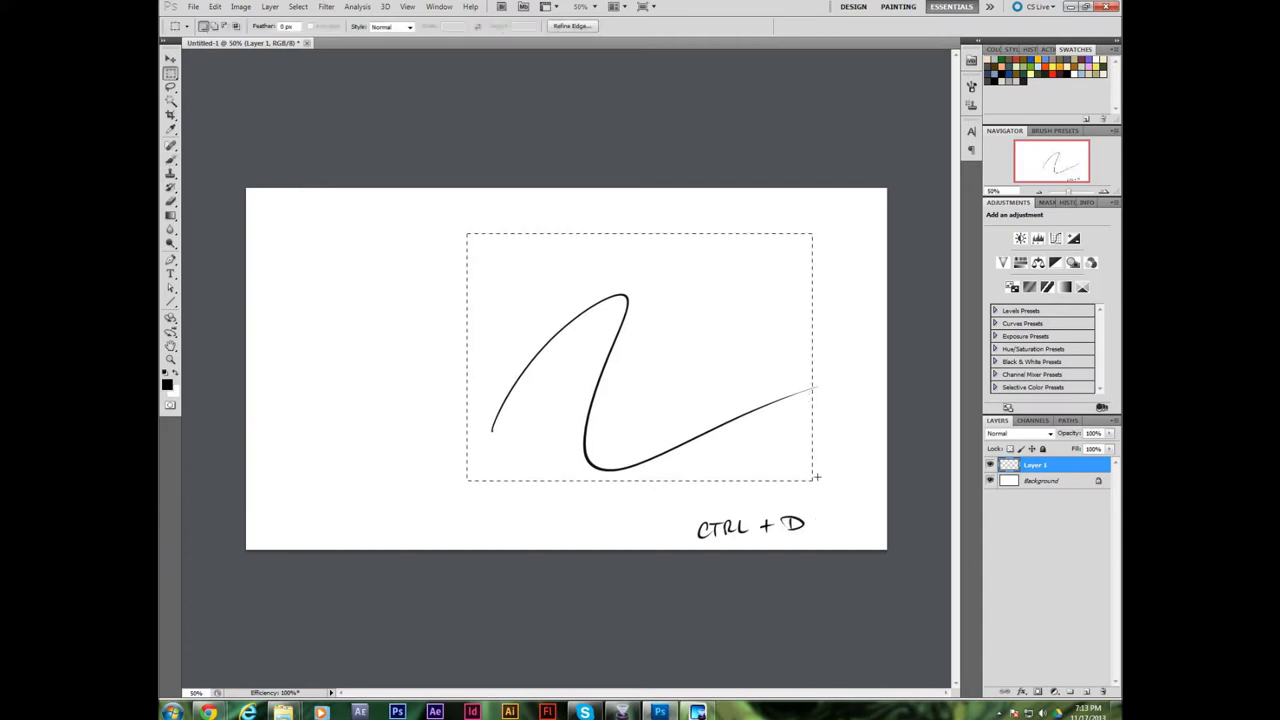
key("ctrl+d")
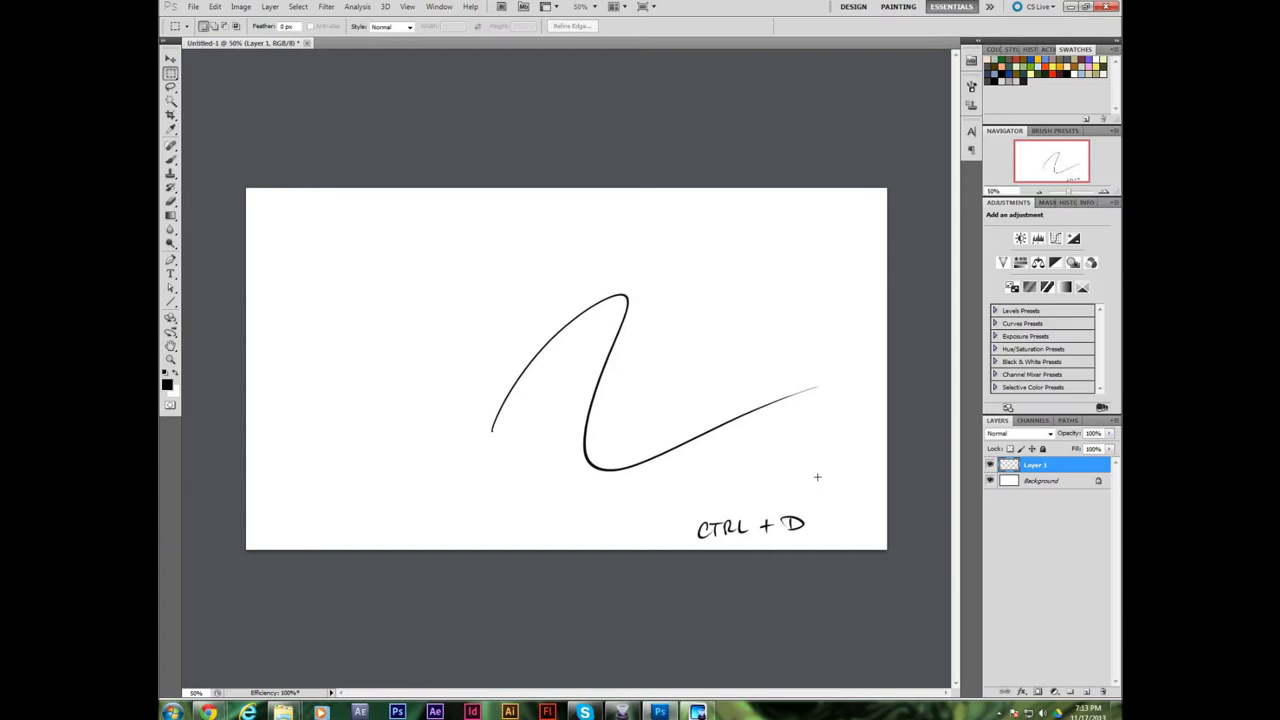
- Select the whole canvas, delete everything on Layer 1, and deselect
key("ctrl+a")
key("Delete")
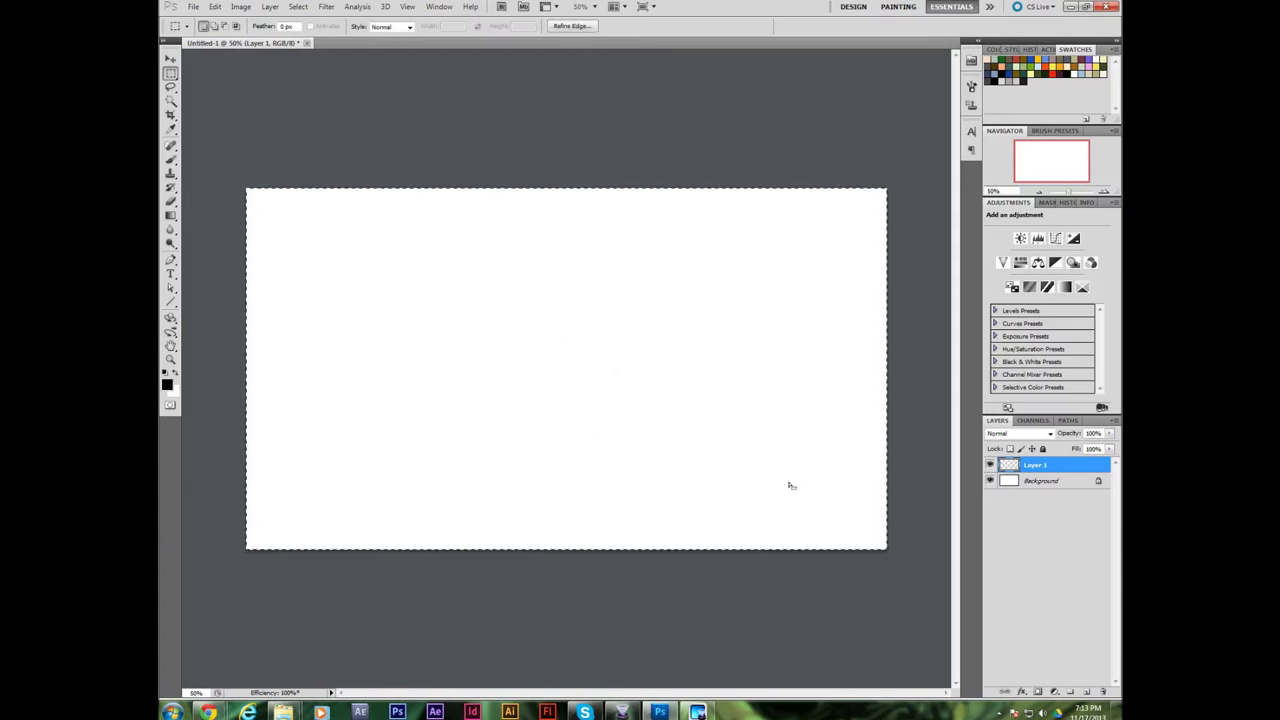
key("ctrl+d")
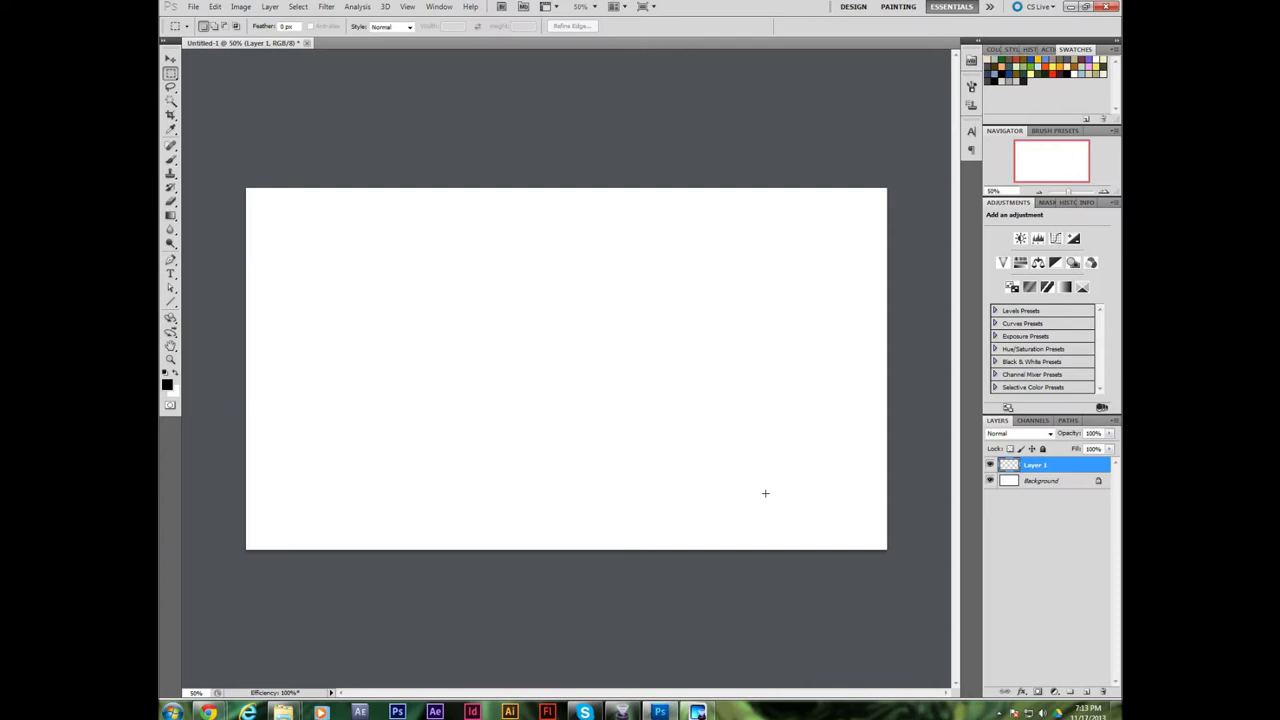
- Zoom the blank canvas view in to 62.4%
left_click(170, 159)
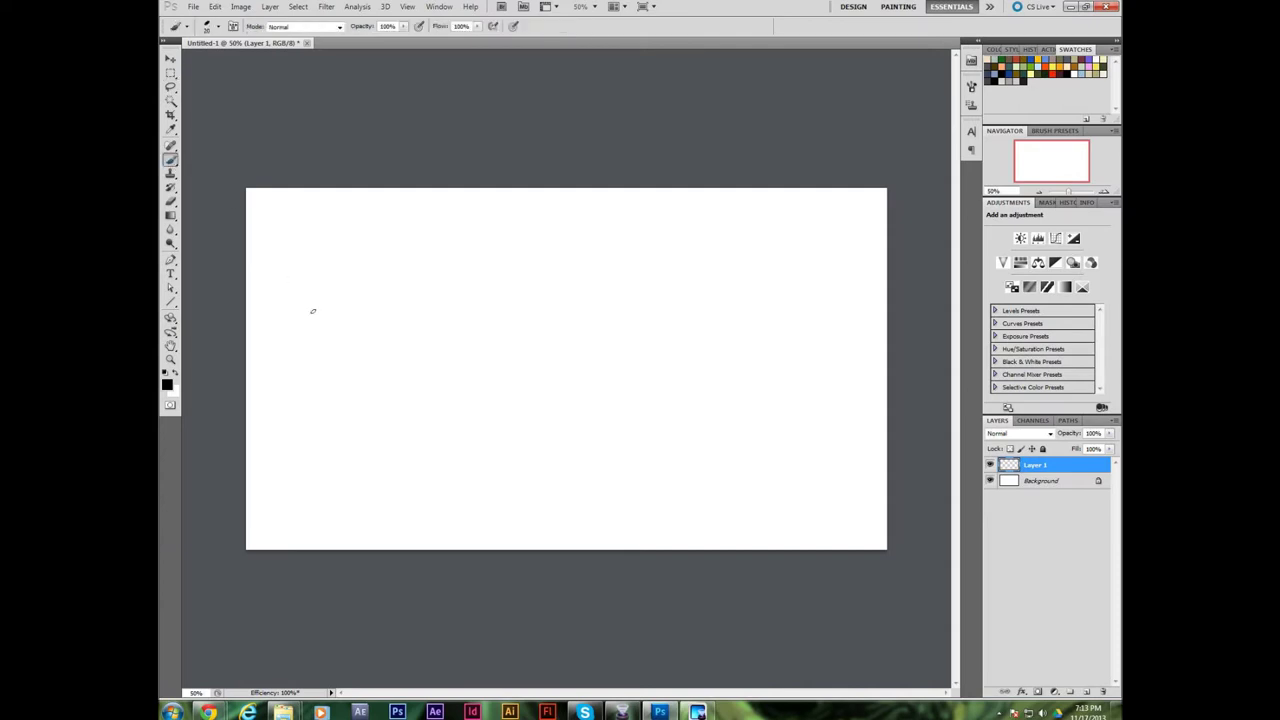
left_click(170, 360)
left_click_drag(584, 398, 617, 394)
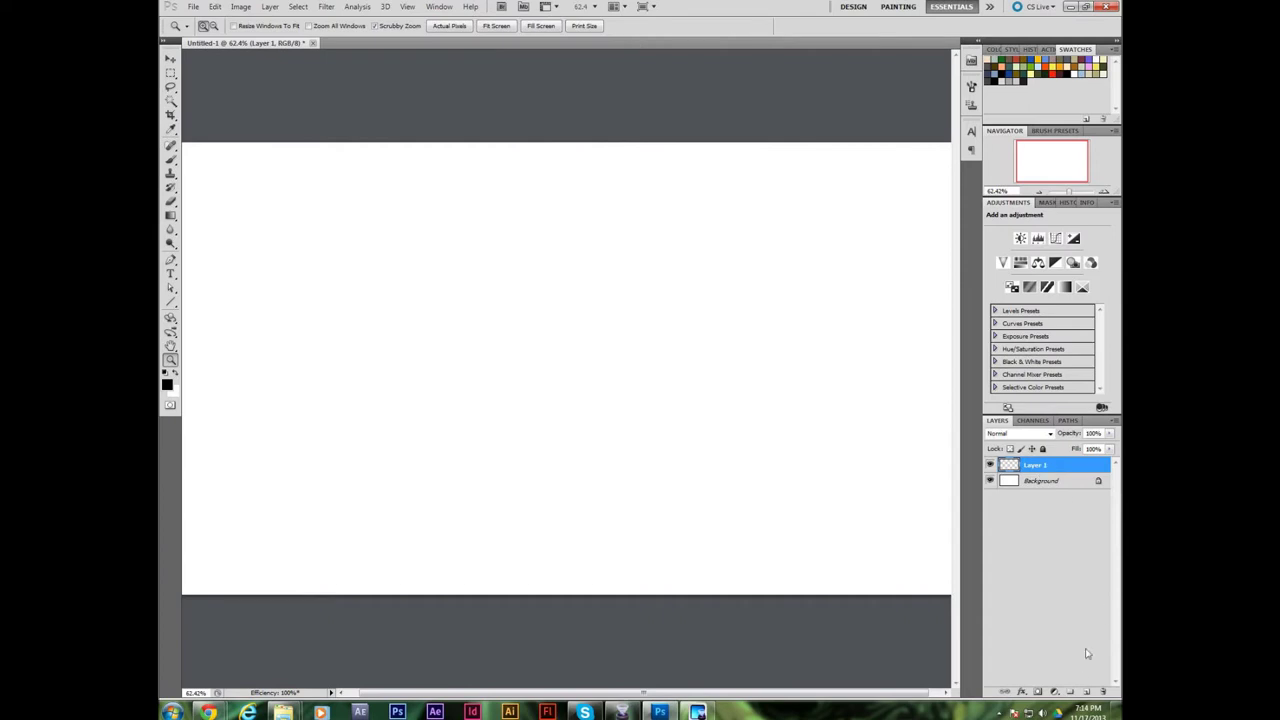
- Stack three new empty layers, Layer 2 through Layer 4, above Layer 1
left_click(1087, 692)
left_click(1087, 692)
left_click(1087, 692)
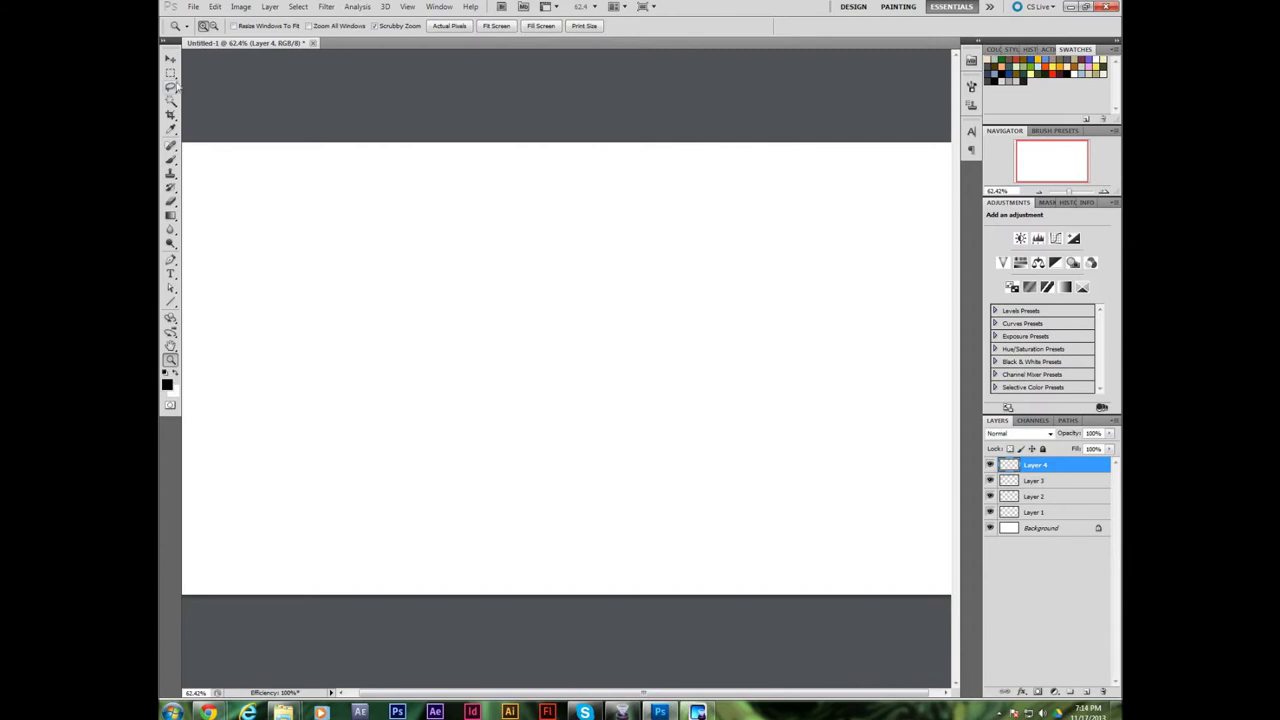
left_click(171, 160)
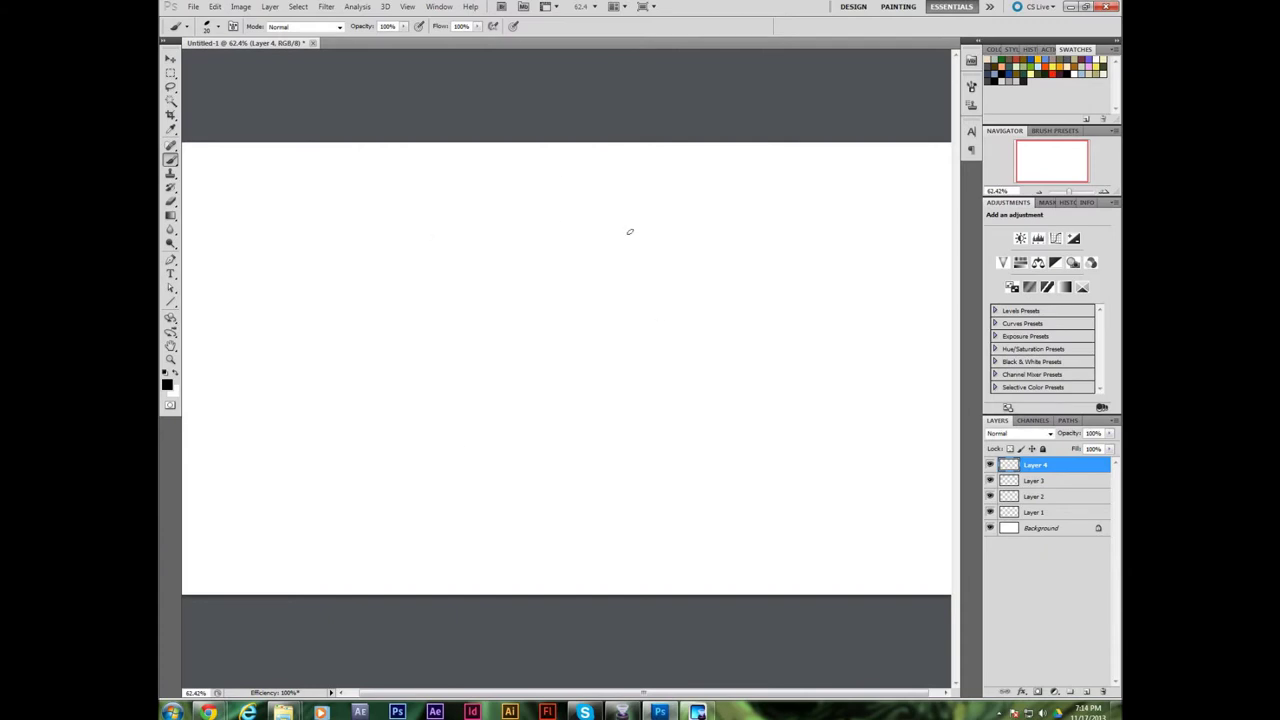
left_click_drag(492, 377, 628, 340)
mouse_move(665, 438)
left_mouse_down()
mouse_move(634, 277)
mouse_move(523, 386)
mouse_move(590, 378)
left_mouse_up()
mouse_move(740, 336)
left_mouse_down()
mouse_move(667, 433)
mouse_move(524, 250)
mouse_move(615, 497)
left_mouse_up()
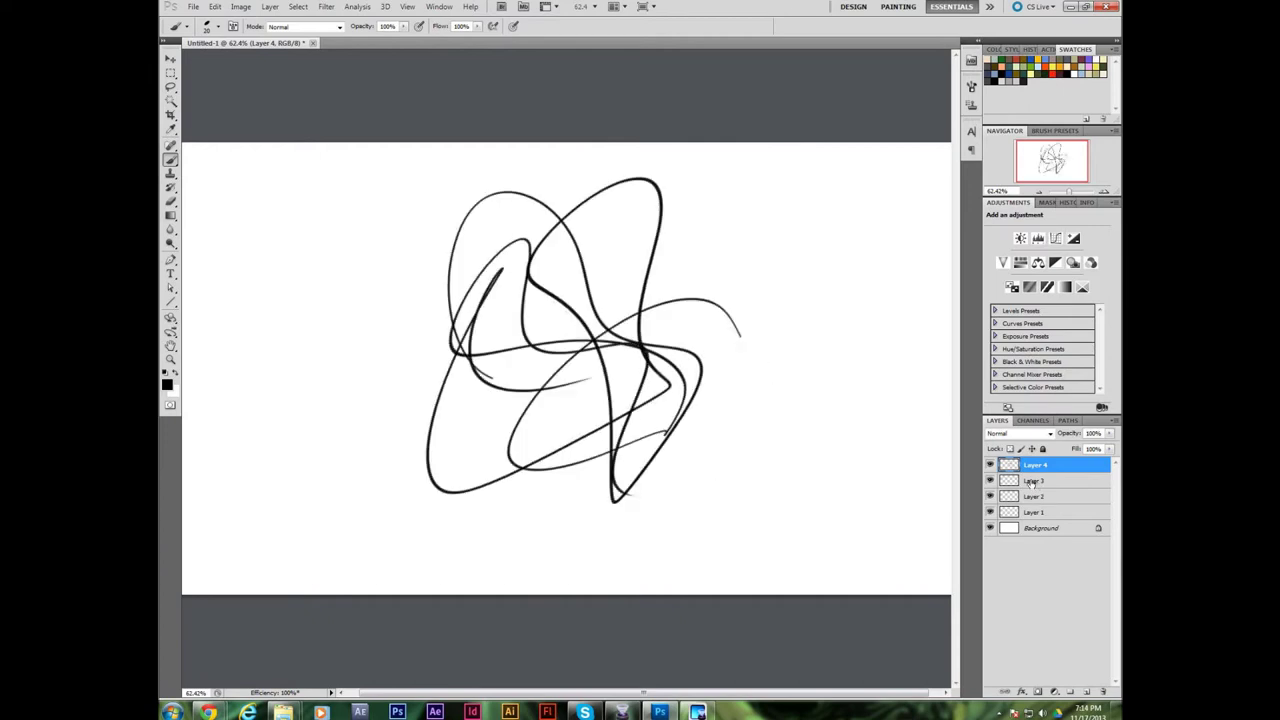
mouse_move(740, 331)
left_mouse_down()
mouse_move(709, 297)
mouse_move(584, 334)
mouse_move(512, 462)
mouse_move(662, 448)
left_mouse_up()
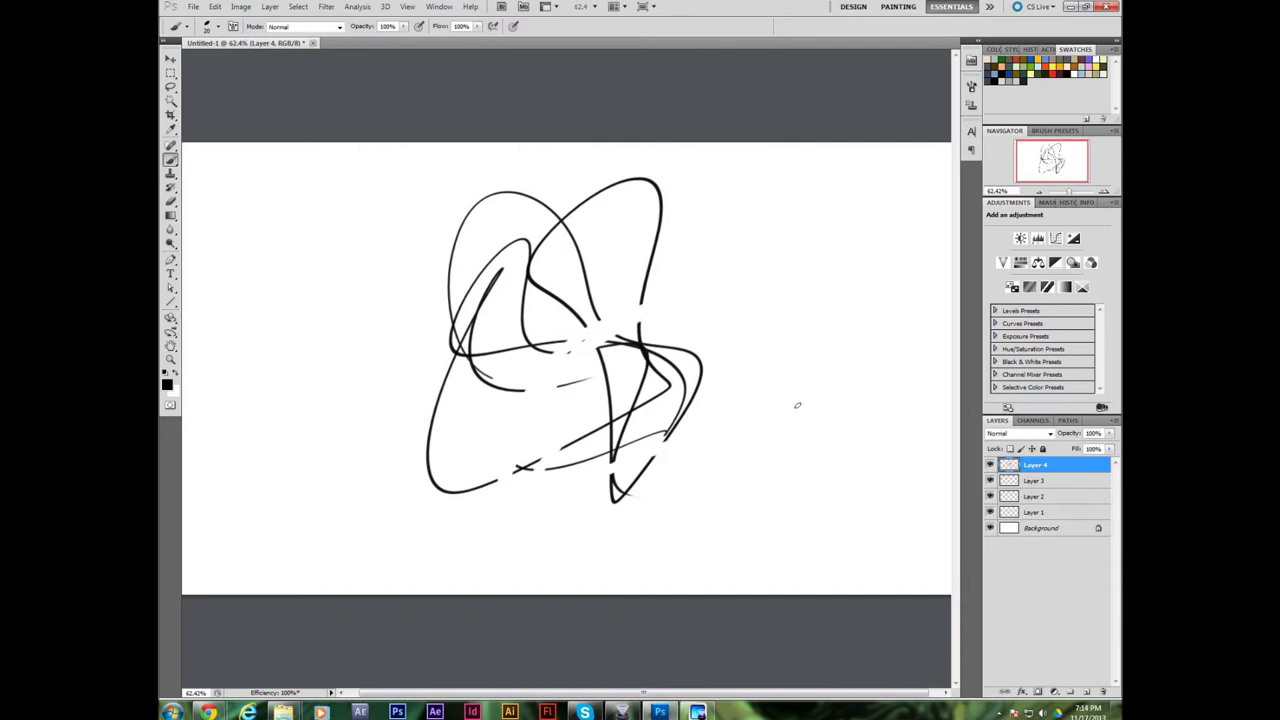
key("ctrl+a")
key("Delete")
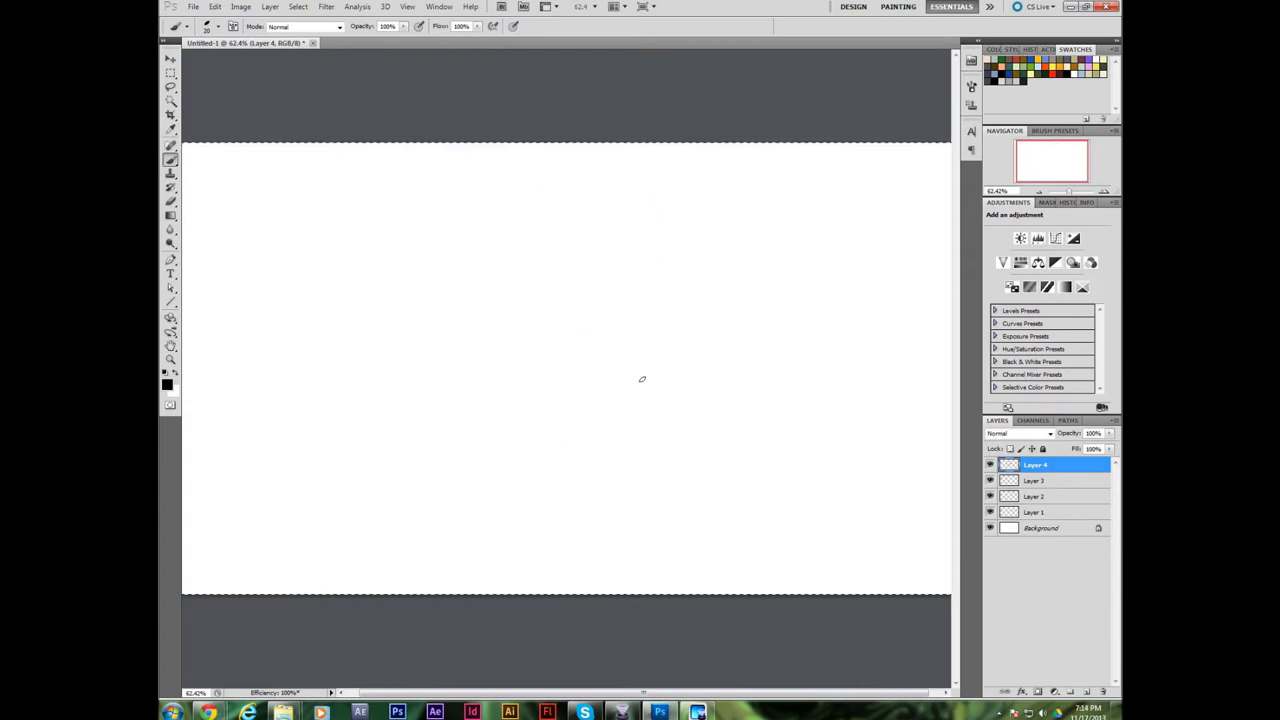
key("ctrl+d")
mouse_move(457, 437)
left_mouse_down()
mouse_move(474, 357)
mouse_move(674, 471)
mouse_move(641, 410)
mouse_move(623, 417)
mouse_move(662, 411)
left_mouse_up()
left_click(1062, 484)
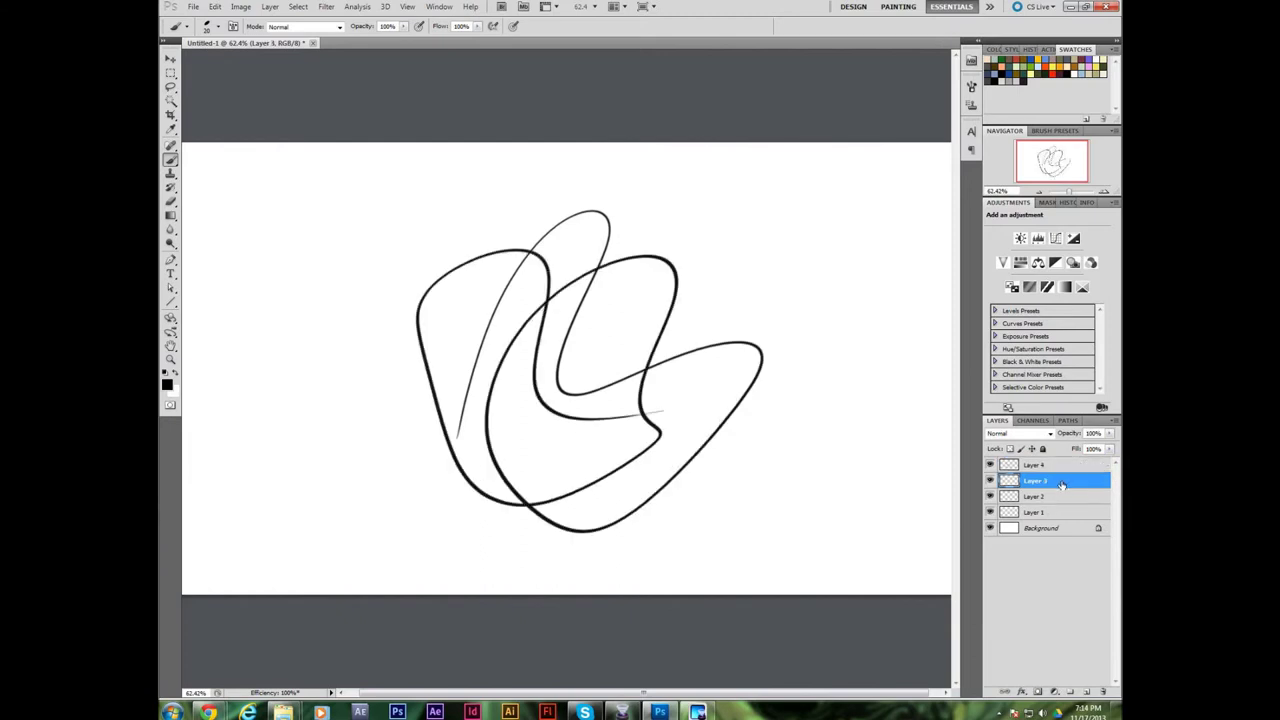
mouse_move(724, 456)
left_mouse_down()
mouse_move(654, 272)
mouse_move(630, 416)
mouse_move(497, 465)
mouse_move(601, 226)
mouse_move(757, 490)
mouse_move(788, 503)
mouse_move(756, 486)
mouse_move(743, 412)
mouse_move(773, 422)
mouse_move(715, 418)
mouse_move(774, 397)
mouse_move(706, 455)
mouse_move(738, 422)
mouse_move(710, 443)
mouse_move(744, 392)
left_mouse_up()
mouse_move(713, 333)
left_mouse_down()
mouse_move(651, 239)
mouse_move(598, 241)
mouse_move(548, 417)
mouse_move(590, 217)
mouse_move(488, 219)
mouse_move(516, 187)
mouse_move(440, 309)
mouse_move(735, 286)
mouse_move(732, 393)
mouse_move(670, 444)
left_mouse_up()
key("ctrl+a")
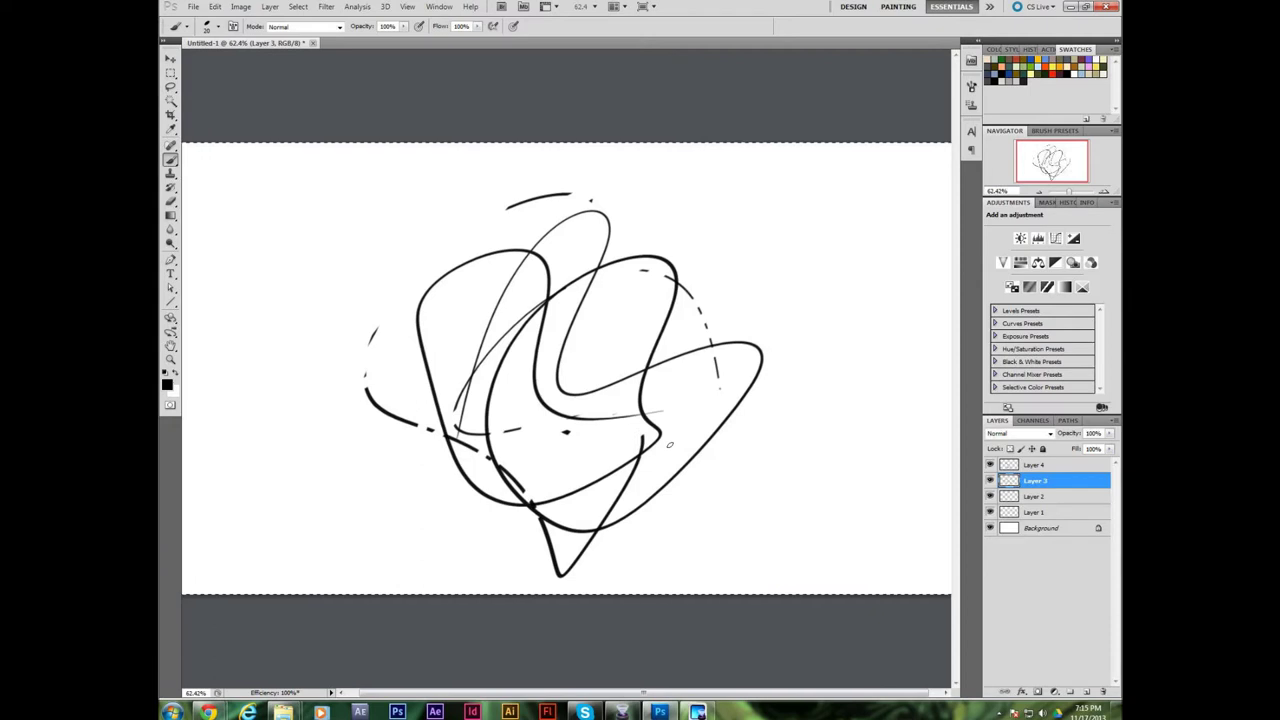
key("Delete")
left_click(1042, 465)
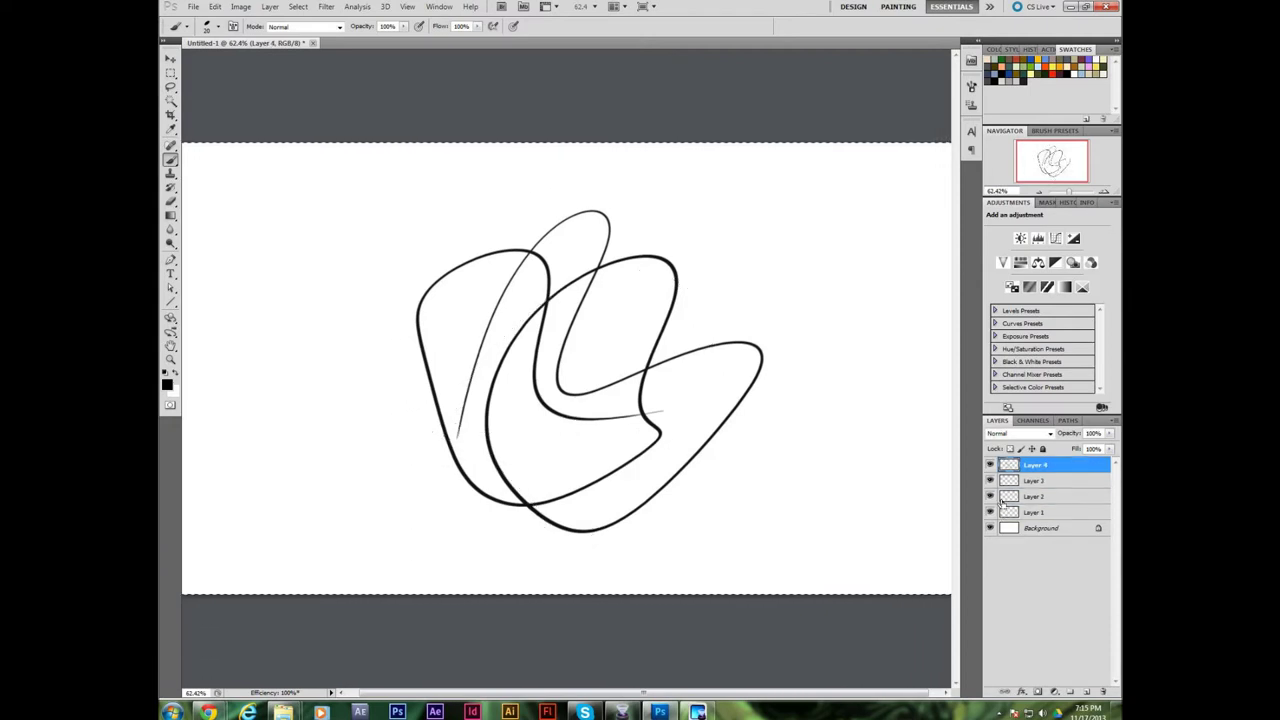
key("Delete")
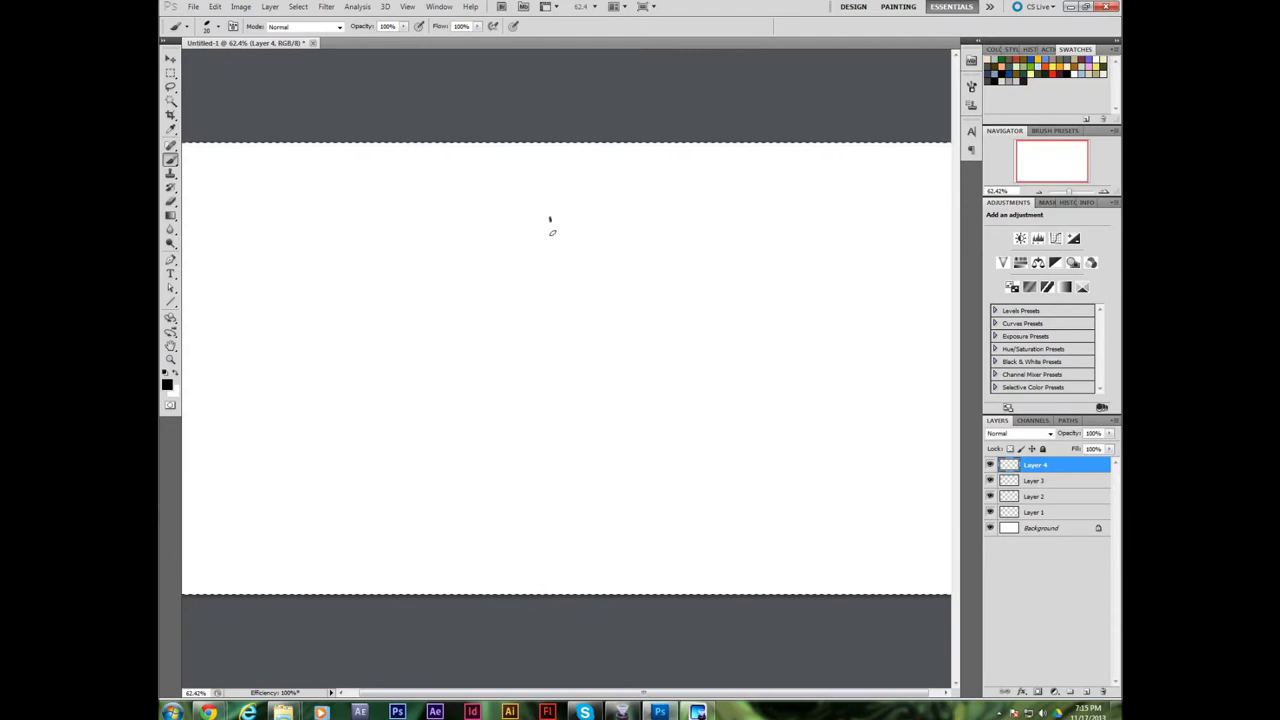
- Brush two curved leg lines with oval feet on Layer 4
left_click_drag(552, 232, 456, 535)
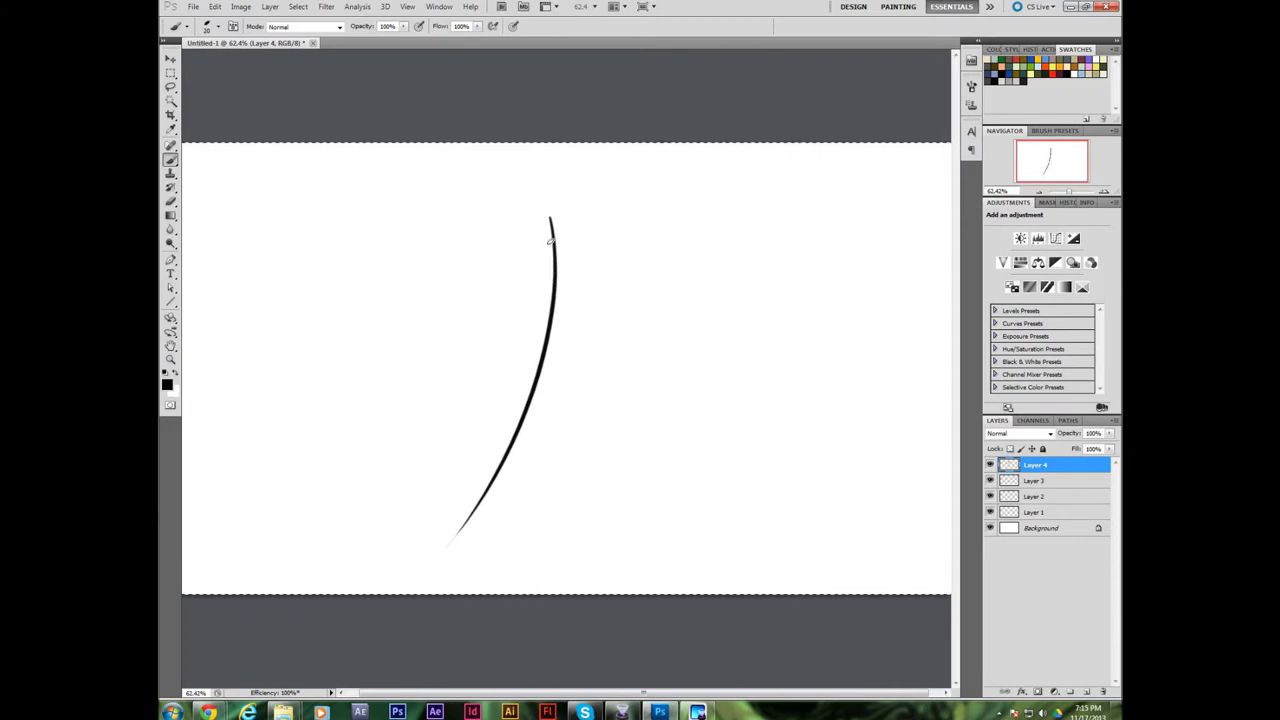
left_click_drag(551, 240, 566, 445)
key("ctrl+z")
mouse_move(549, 300)
left_mouse_down()
mouse_move(556, 421)
mouse_move(595, 534)
mouse_move(682, 537)
mouse_move(589, 540)
mouse_move(670, 530)
left_mouse_up()
mouse_move(592, 534)
left_mouse_down()
mouse_move(640, 520)
mouse_move(632, 544)
left_mouse_up()
mouse_move(480, 522)
left_mouse_down()
mouse_move(404, 540)
mouse_move(476, 522)
mouse_move(414, 537)
left_mouse_up()
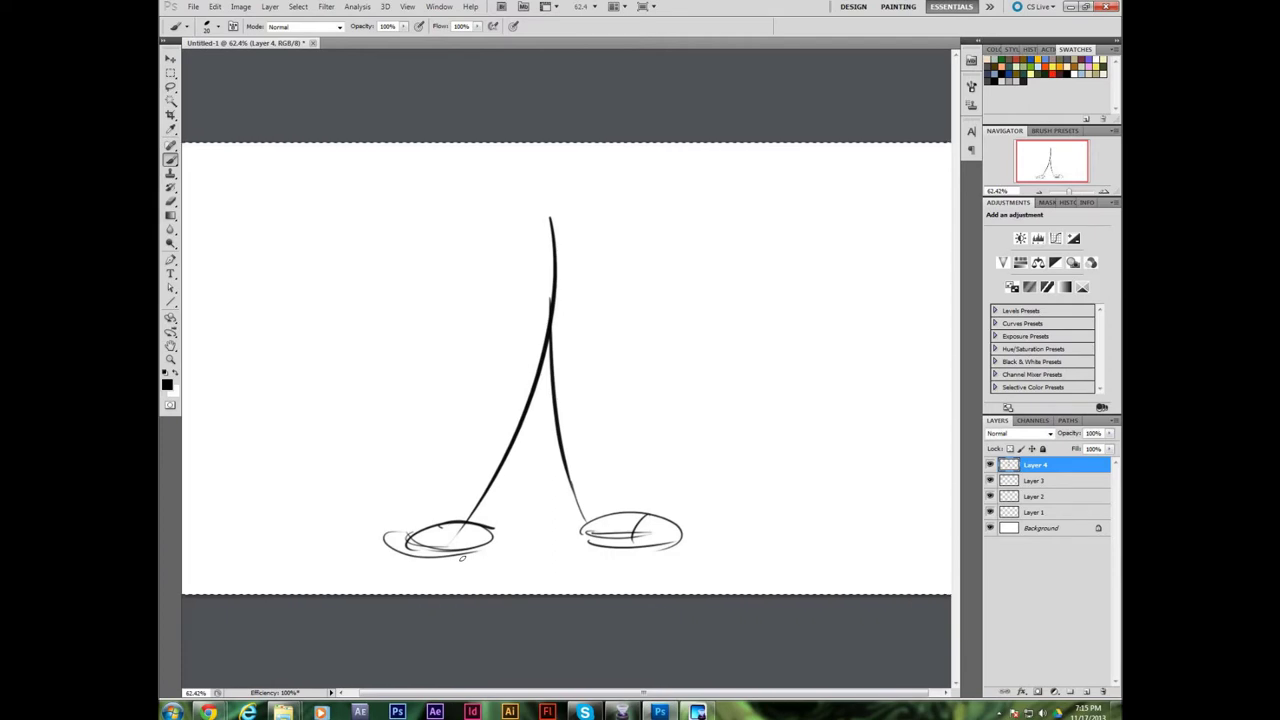
- Move Layer 4 below Layers 1–3, redraw both feet, and add shoulders and arms
left_click(1078, 481, "shift")
left_click_drag(1078, 484, 1075, 511)
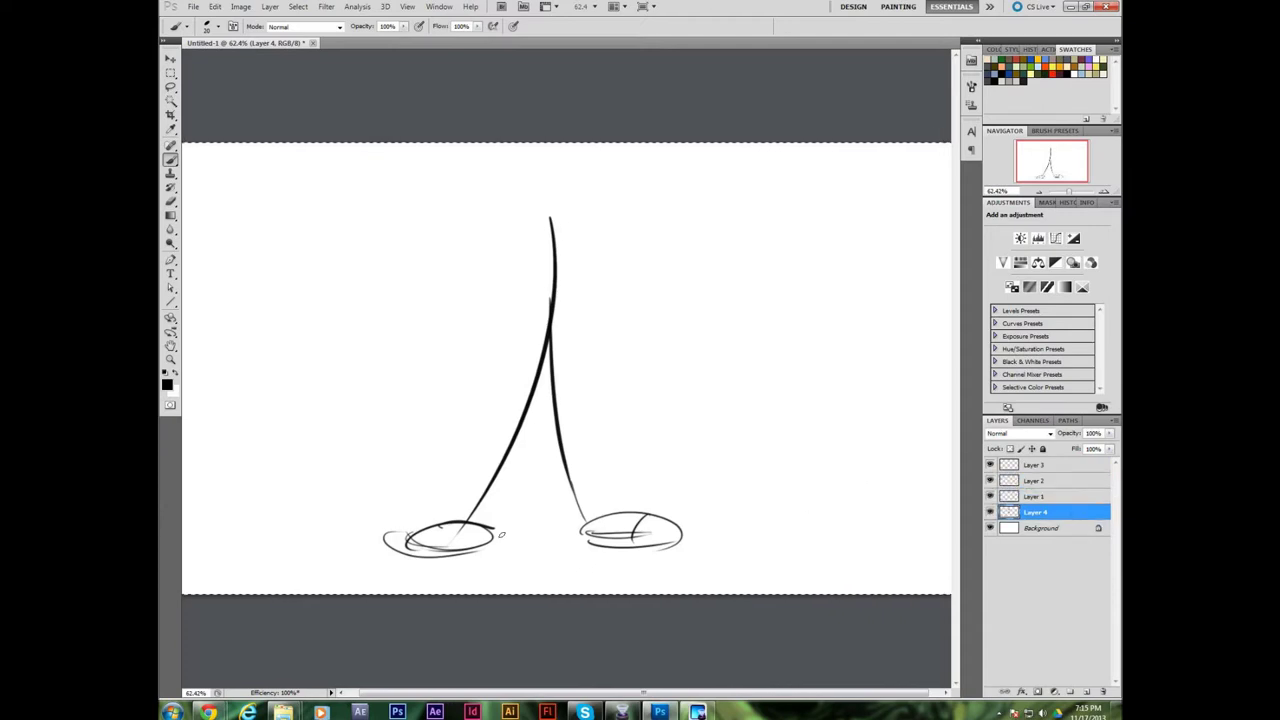
mouse_move(381, 537)
left_mouse_down()
mouse_move(445, 551)
mouse_move(428, 533)
mouse_move(385, 535)
mouse_move(413, 543)
mouse_move(440, 524)
mouse_move(490, 527)
left_mouse_up()
left_click_drag(583, 531, 634, 516)
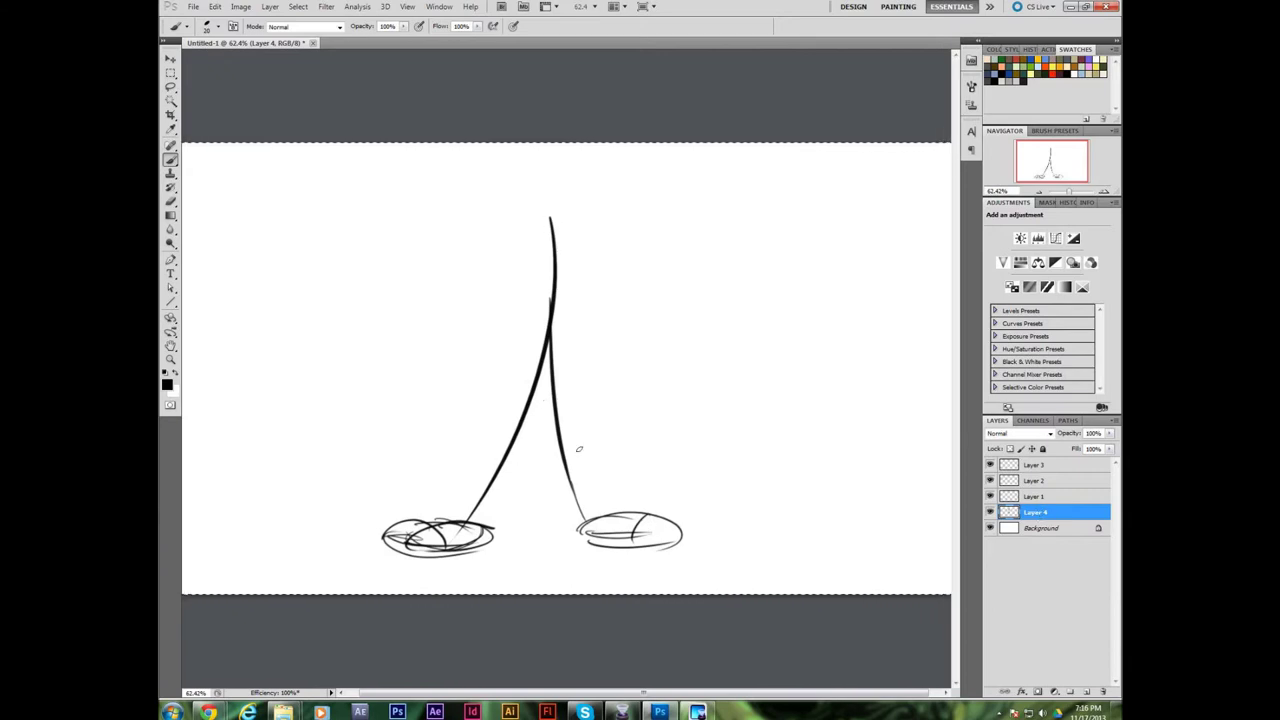
mouse_move(514, 247)
left_mouse_down()
mouse_move(586, 232)
mouse_move(530, 354)
left_mouse_up()
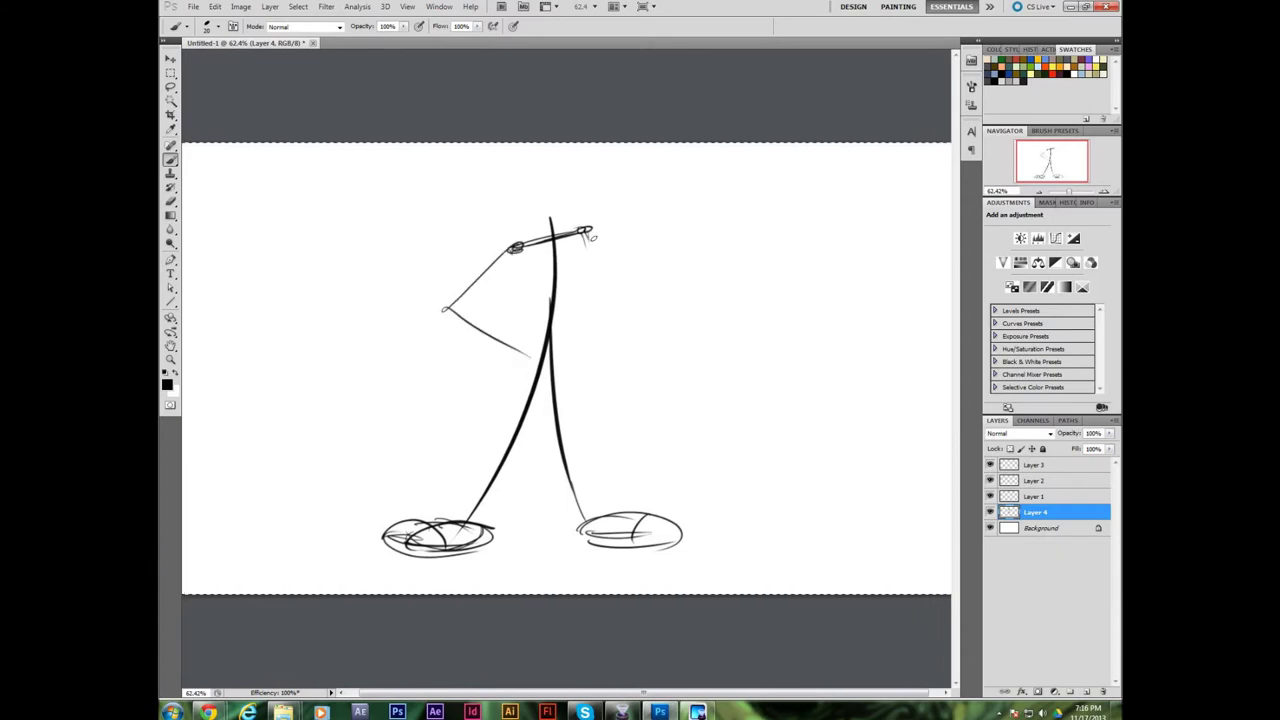
mouse_move(589, 229)
left_mouse_down()
mouse_move(560, 242)
mouse_move(587, 263)
mouse_move(540, 234)
left_mouse_up()
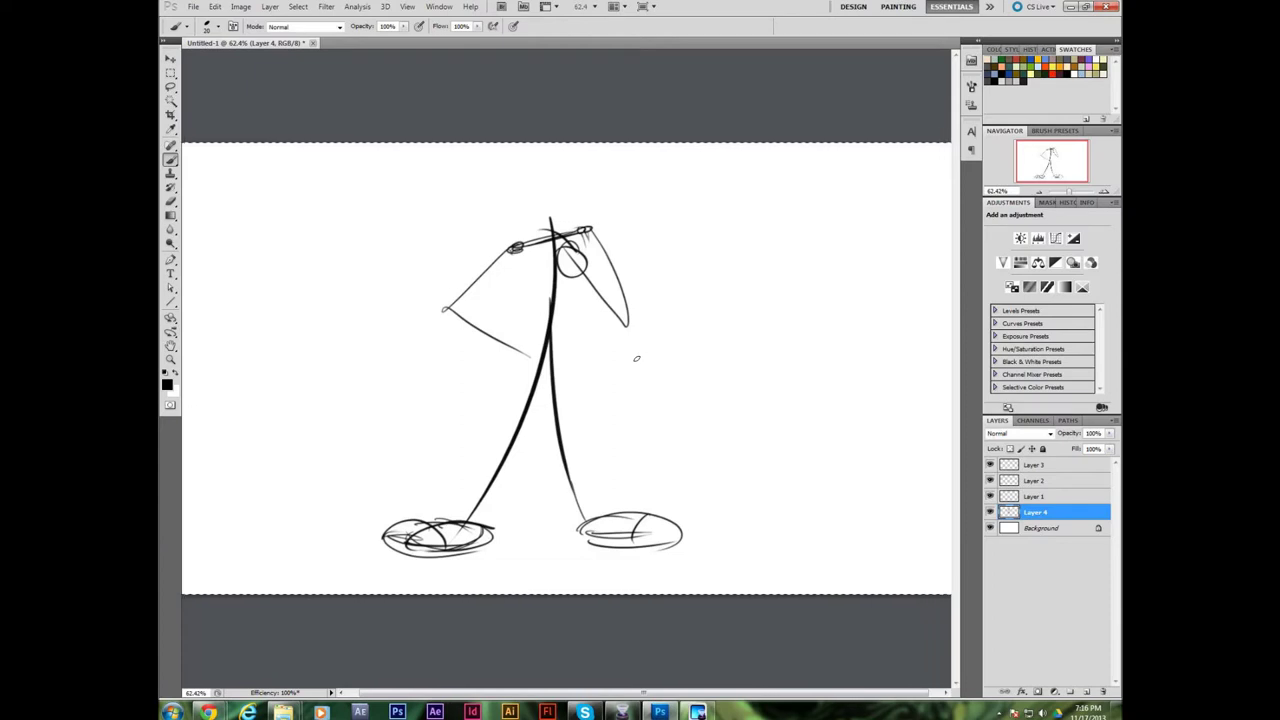
key("ctrl+d")
mouse_move(848, 232)
left_mouse_down()
mouse_move(829, 296)
mouse_move(880, 221)
mouse_move(891, 244)
mouse_move(877, 233)
mouse_move(866, 316)
left_mouse_up()
left_click_drag(822, 265, 898, 259)
key("ctrl+z")
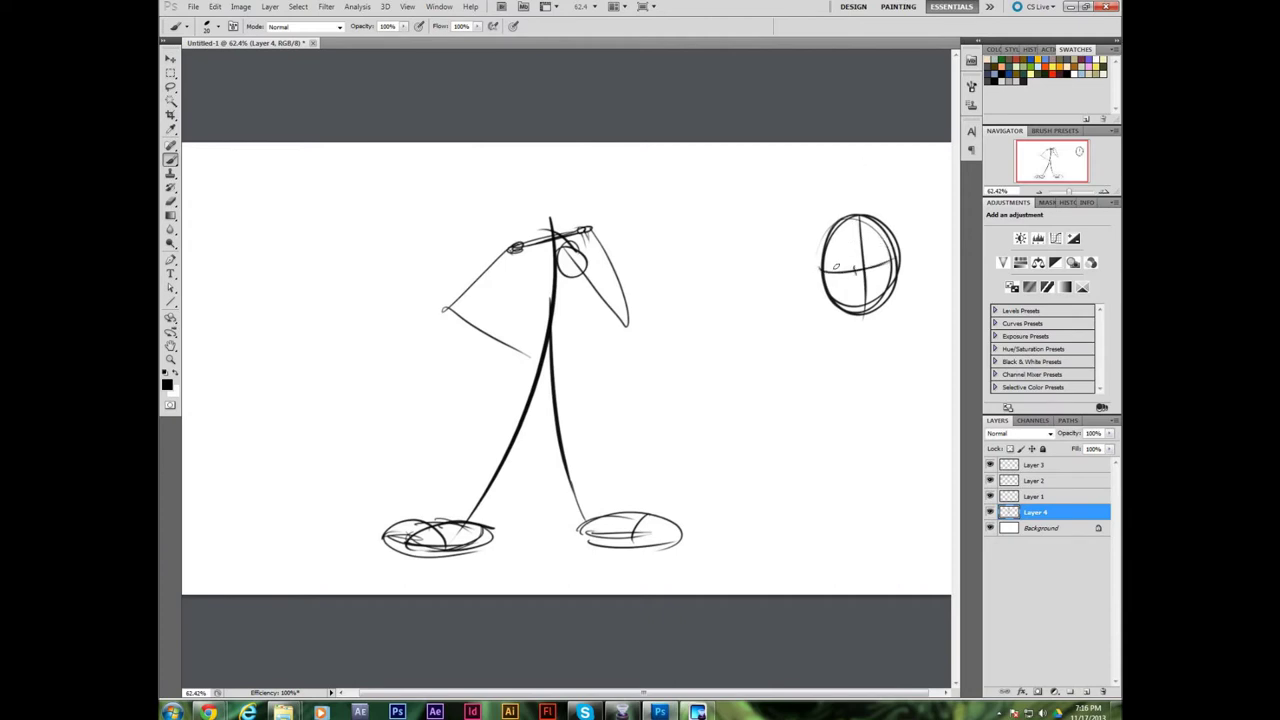
left_click_drag(846, 260, 856, 270)
mouse_move(880, 256)
left_mouse_down()
mouse_move(872, 274)
mouse_move(896, 260)
mouse_move(866, 290)
mouse_move(860, 266)
mouse_move(818, 272)
mouse_move(899, 273)
mouse_move(864, 258)
left_mouse_up()
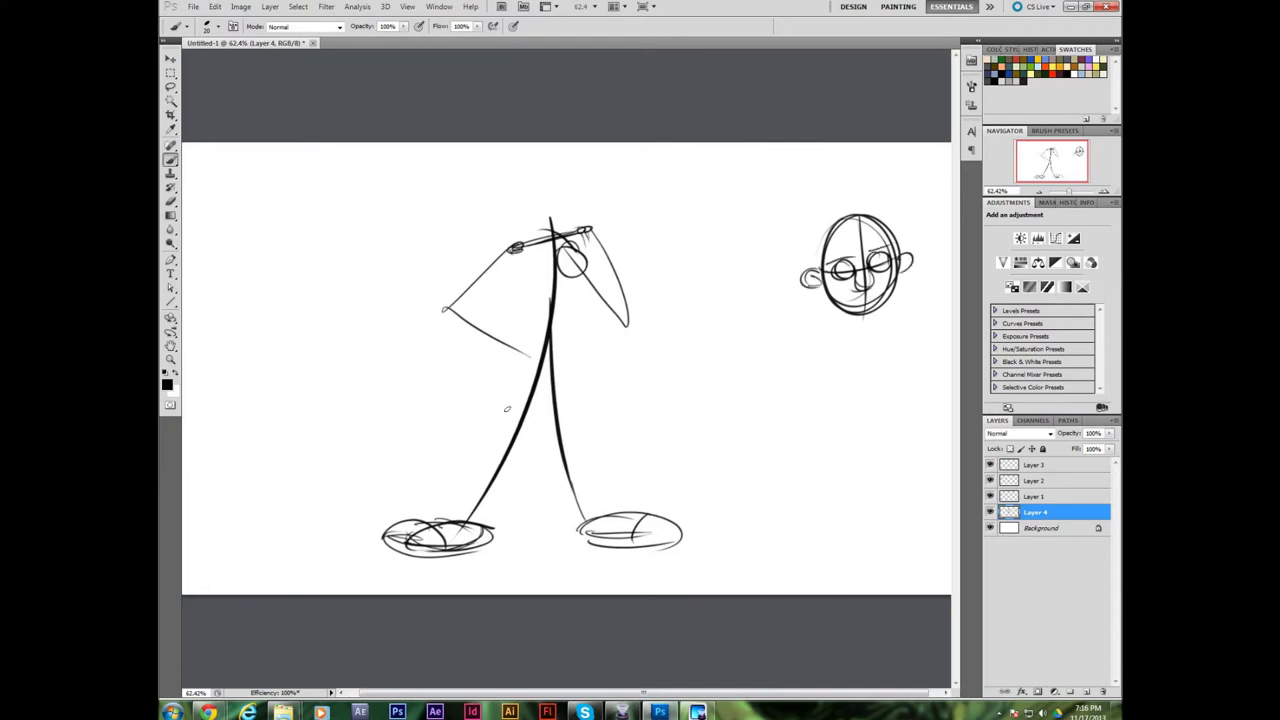
key("l")
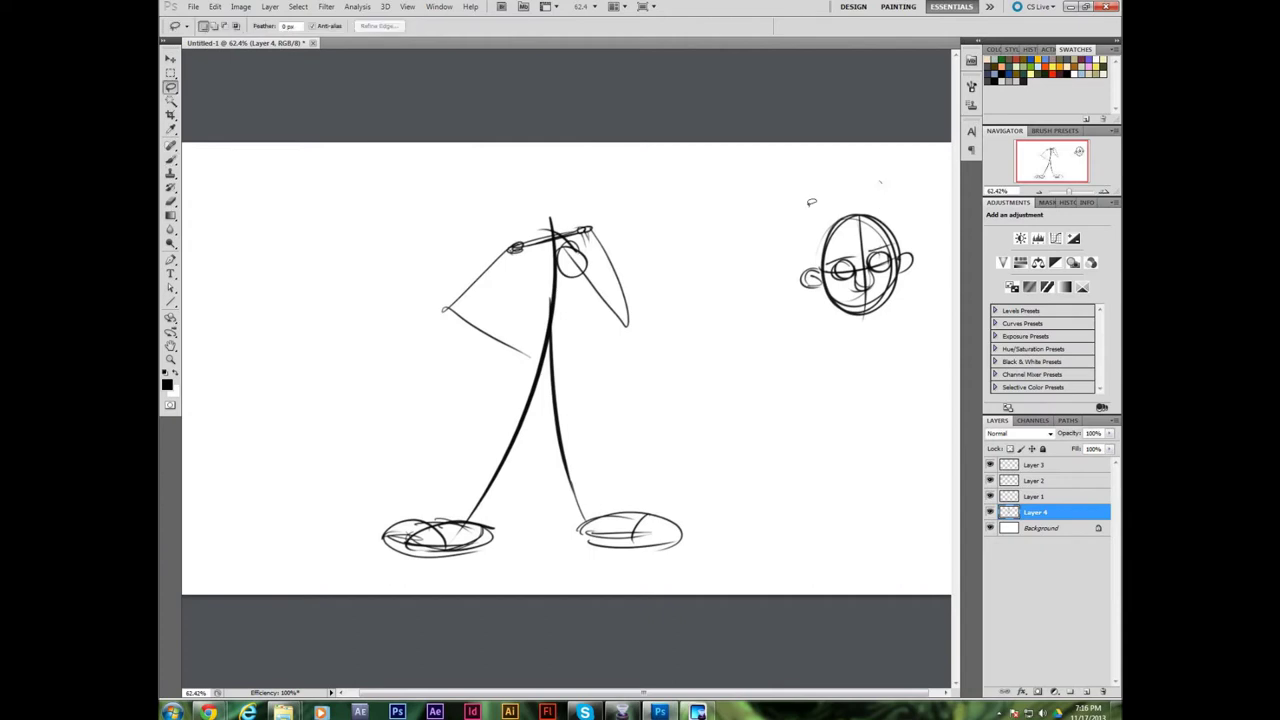
mouse_move(826, 172)
left_mouse_down()
mouse_move(794, 207)
mouse_move(798, 222)
left_mouse_up()
key("Delete")
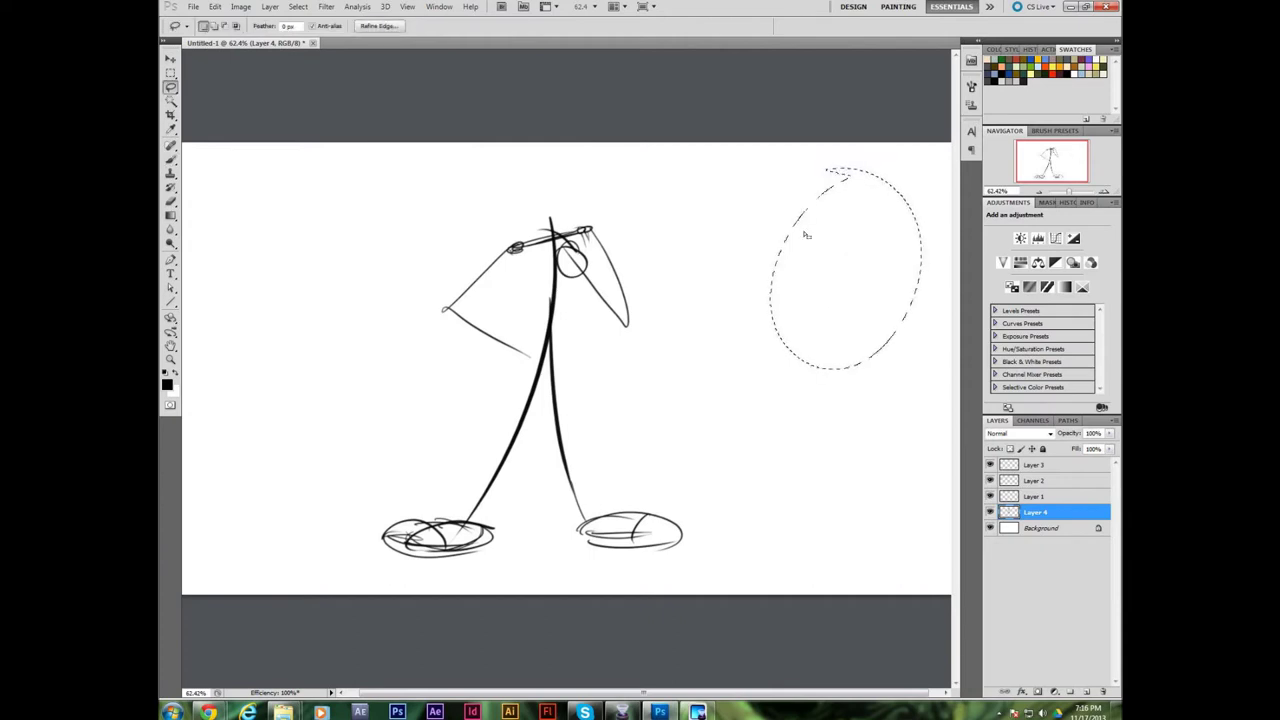
key("ctrl+d")
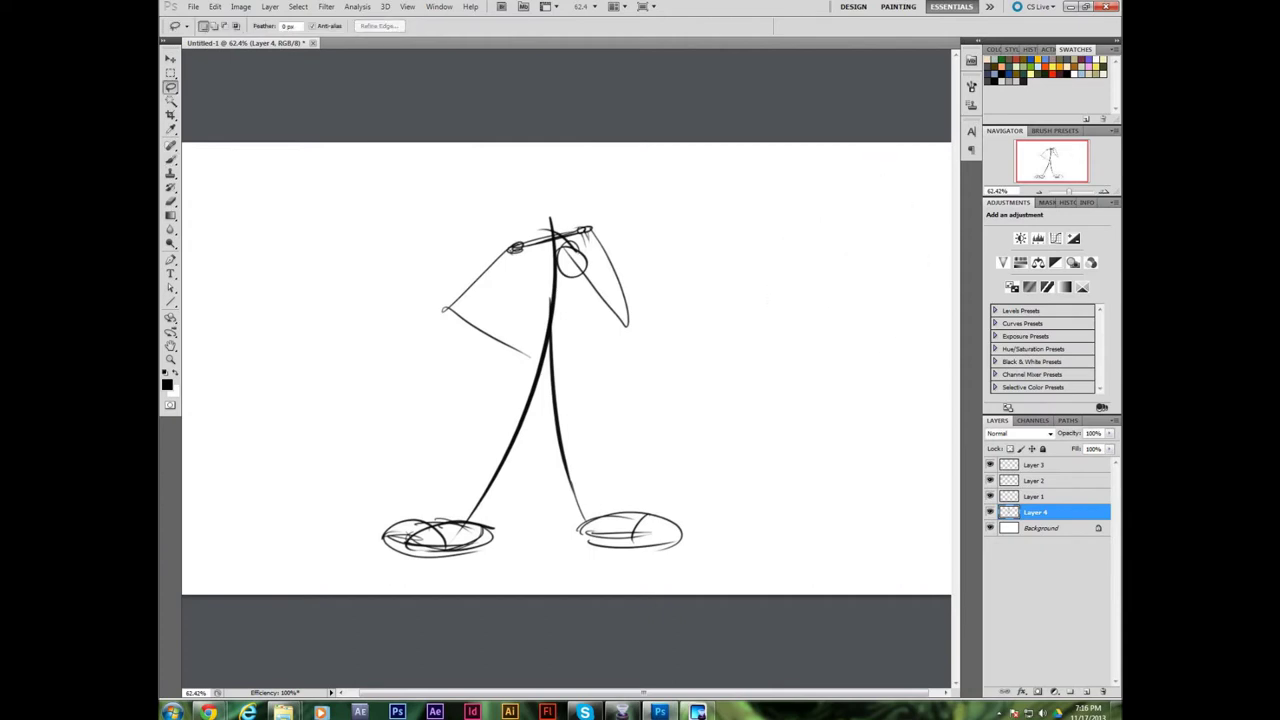
- Sketch a tall hat with sides and bands above the figure's head
key("b")
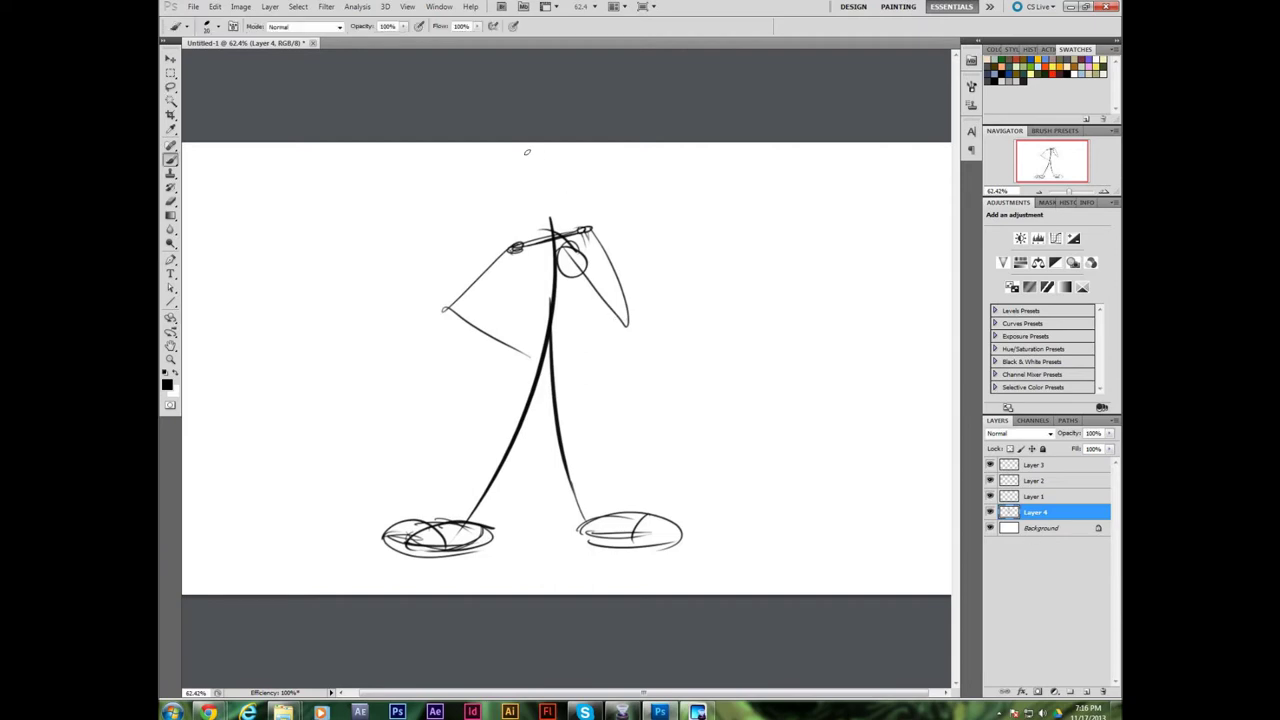
mouse_move(528, 152)
left_mouse_down()
mouse_move(508, 168)
mouse_move(539, 168)
mouse_move(540, 151)
mouse_move(540, 232)
left_mouse_up()
key("ctrl+z")
left_click_drag(526, 176, 546, 240)
mouse_move(558, 158)
left_mouse_down()
mouse_move(561, 200)
mouse_move(557, 155)
mouse_move(564, 232)
left_mouse_up()
mouse_move(518, 170)
left_mouse_down()
mouse_move(542, 250)
mouse_move(564, 240)
left_mouse_up()
left_click_drag(556, 156, 558, 202)
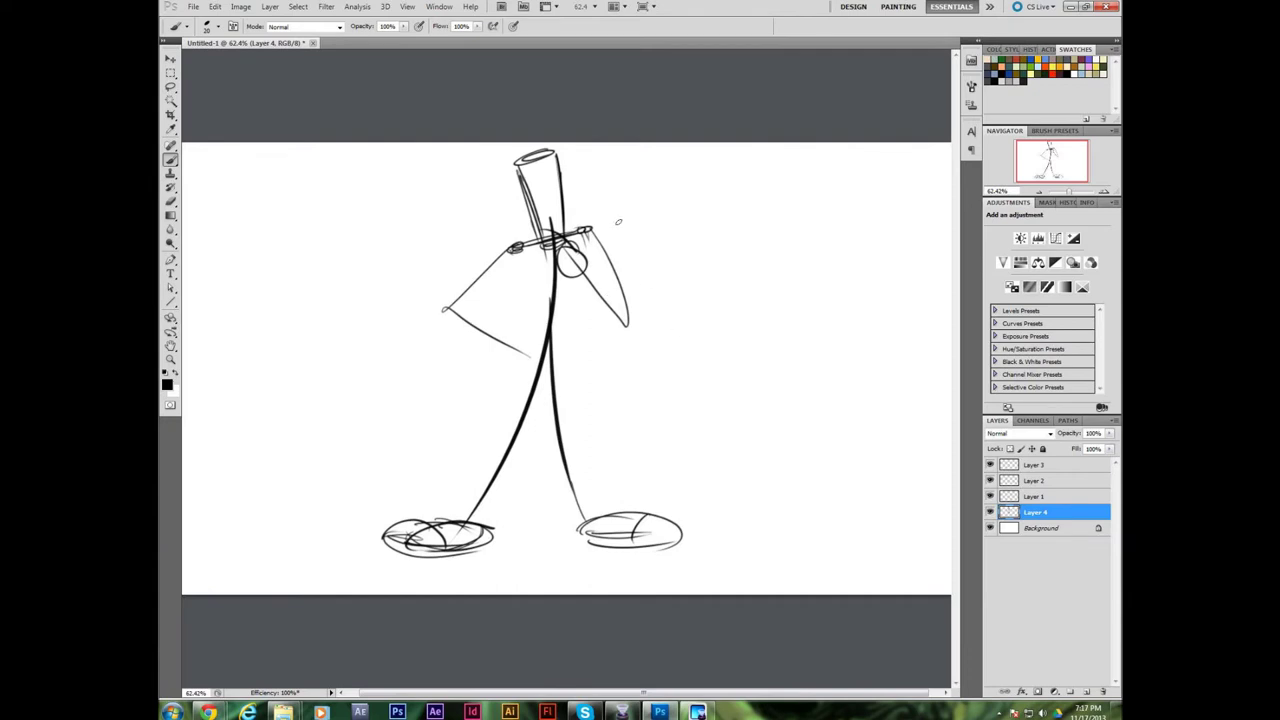
mouse_move(536, 158)
left_mouse_down()
mouse_move(548, 234)
mouse_move(566, 186)
mouse_move(560, 202)
mouse_move(524, 206)
mouse_move(544, 196)
left_mouse_up()
- Draw the glasses with eye marks, the nose and mouth, and the hair
mouse_move(544, 194)
left_mouse_down()
mouse_move(566, 184)
mouse_move(558, 202)
left_mouse_up()
left_click_drag(566, 192, 570, 216)
mouse_move(546, 208)
left_mouse_down()
mouse_move(572, 218)
mouse_move(494, 200)
left_mouse_up()
mouse_move(498, 202)
left_mouse_down()
mouse_move(526, 206)
mouse_move(591, 176)
mouse_move(580, 194)
left_mouse_up()
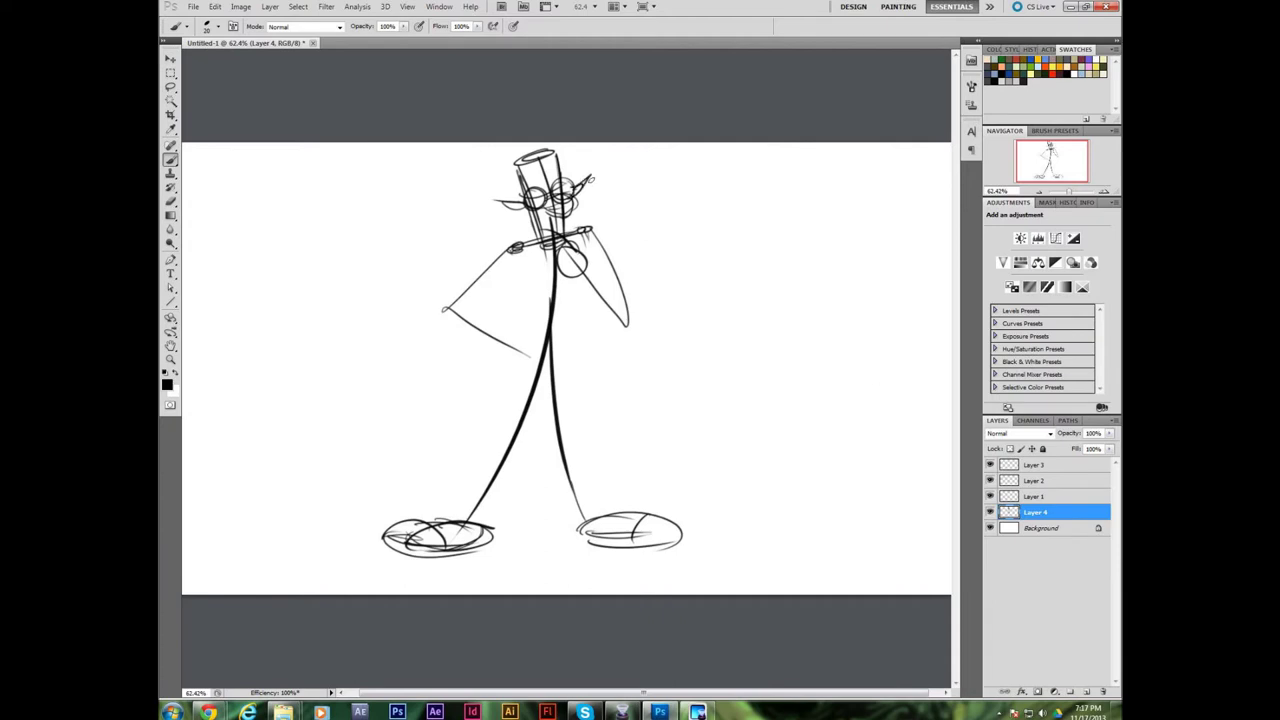
- Sketch the neck, collar and both sides of the coat with its curved hem
mouse_move(532, 218)
left_mouse_down()
mouse_move(544, 256)
mouse_move(532, 318)
left_mouse_up()
mouse_move(536, 246)
left_mouse_down()
mouse_move(518, 362)
mouse_move(584, 334)
left_mouse_up()
mouse_move(570, 262)
left_mouse_down()
mouse_move(582, 350)
mouse_move(518, 348)
mouse_move(572, 364)
left_mouse_up()
left_click_drag(560, 244, 580, 340)
mouse_move(532, 246)
left_mouse_down()
mouse_move(520, 356)
mouse_move(572, 356)
mouse_move(578, 302)
left_mouse_up()
mouse_move(530, 248)
left_mouse_down()
mouse_move(514, 348)
mouse_move(560, 244)
mouse_move(584, 330)
mouse_move(560, 392)
left_mouse_up()
- Draw and darken an ellipse for the hips, adding faint coat detail lines
left_click_drag(580, 336, 520, 396)
left_click_drag(540, 338, 586, 396)
left_click_drag(582, 326, 540, 390)
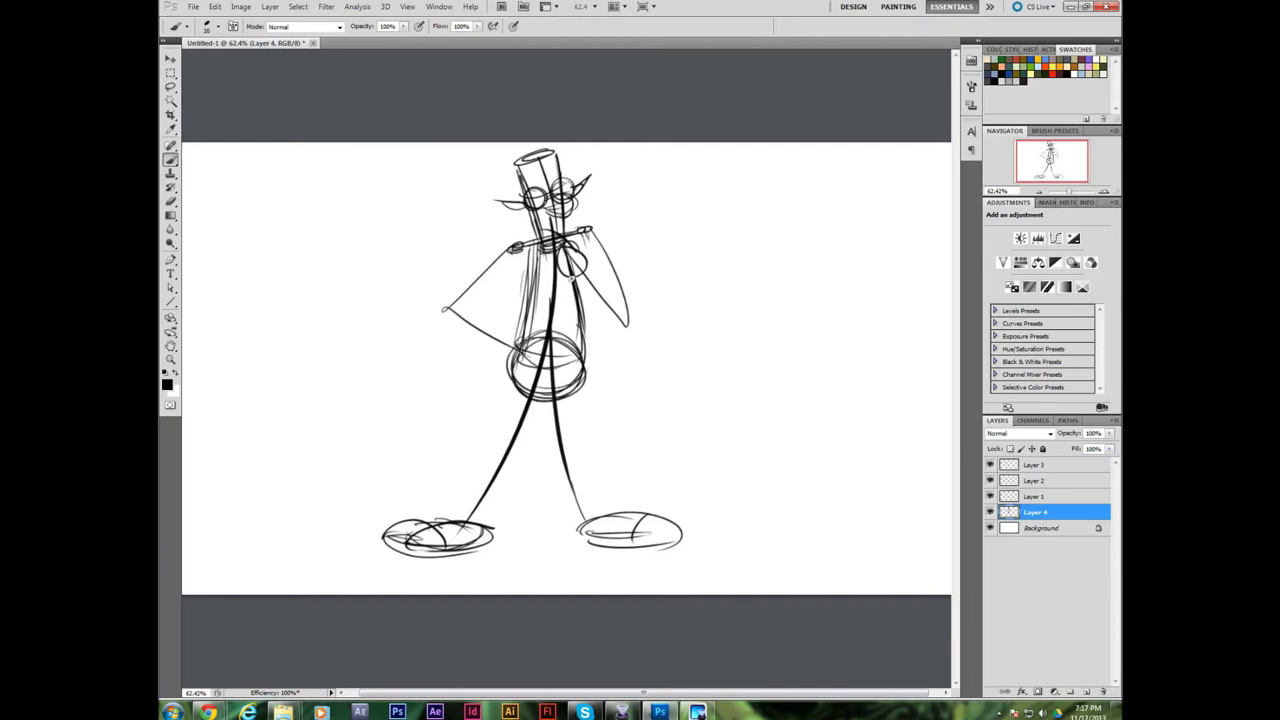
mouse_move(538, 246)
left_mouse_down()
mouse_move(514, 362)
mouse_move(578, 334)
mouse_move(568, 366)
left_mouse_up()
mouse_move(562, 322)
left_mouse_down()
mouse_move(540, 400)
mouse_move(588, 354)
left_mouse_up()
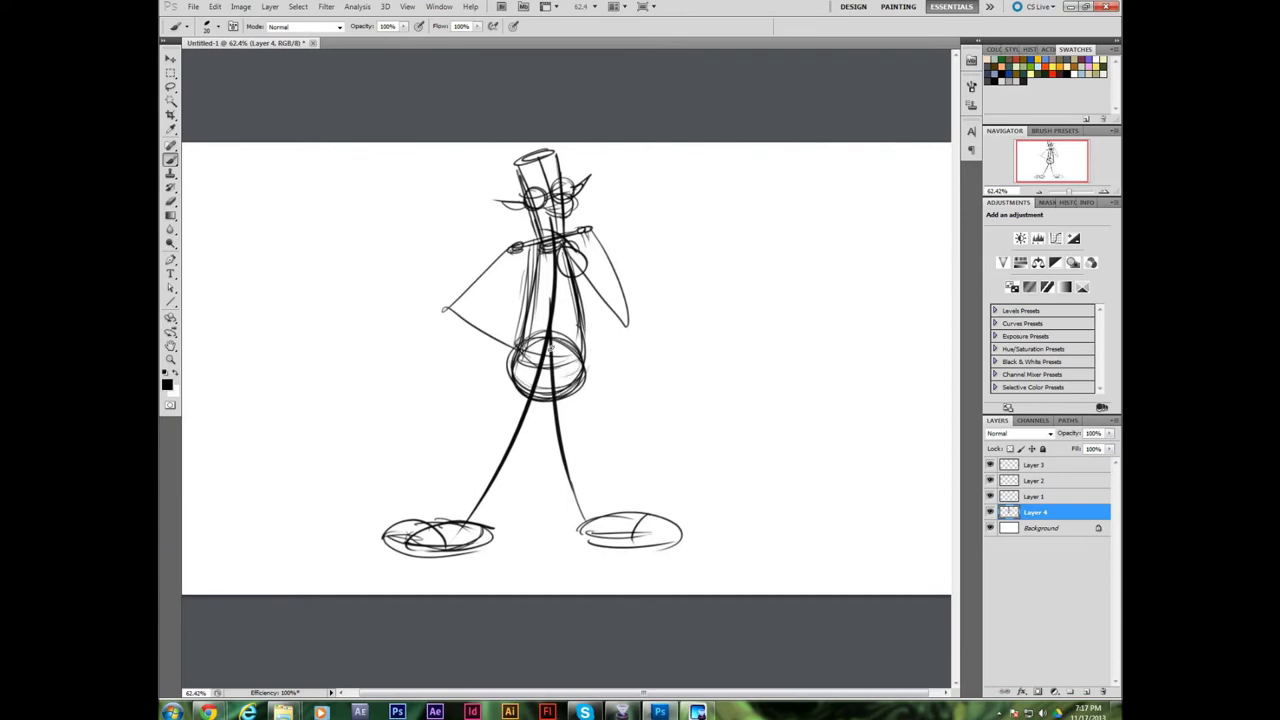
- Sketch both double-lined trouser legs down to the feet, with a cuff on the right
mouse_move(520, 376)
left_mouse_down()
mouse_move(466, 506)
mouse_move(500, 528)
left_mouse_up()
mouse_move(530, 404)
left_mouse_down()
mouse_move(484, 538)
mouse_move(456, 520)
left_mouse_up()
mouse_move(546, 374)
left_mouse_down()
mouse_move(578, 530)
mouse_move(604, 502)
left_mouse_up()
left_click_drag(566, 408, 606, 506)
left_click_drag(540, 406, 570, 530)
left_click_drag(620, 495, 582, 527)
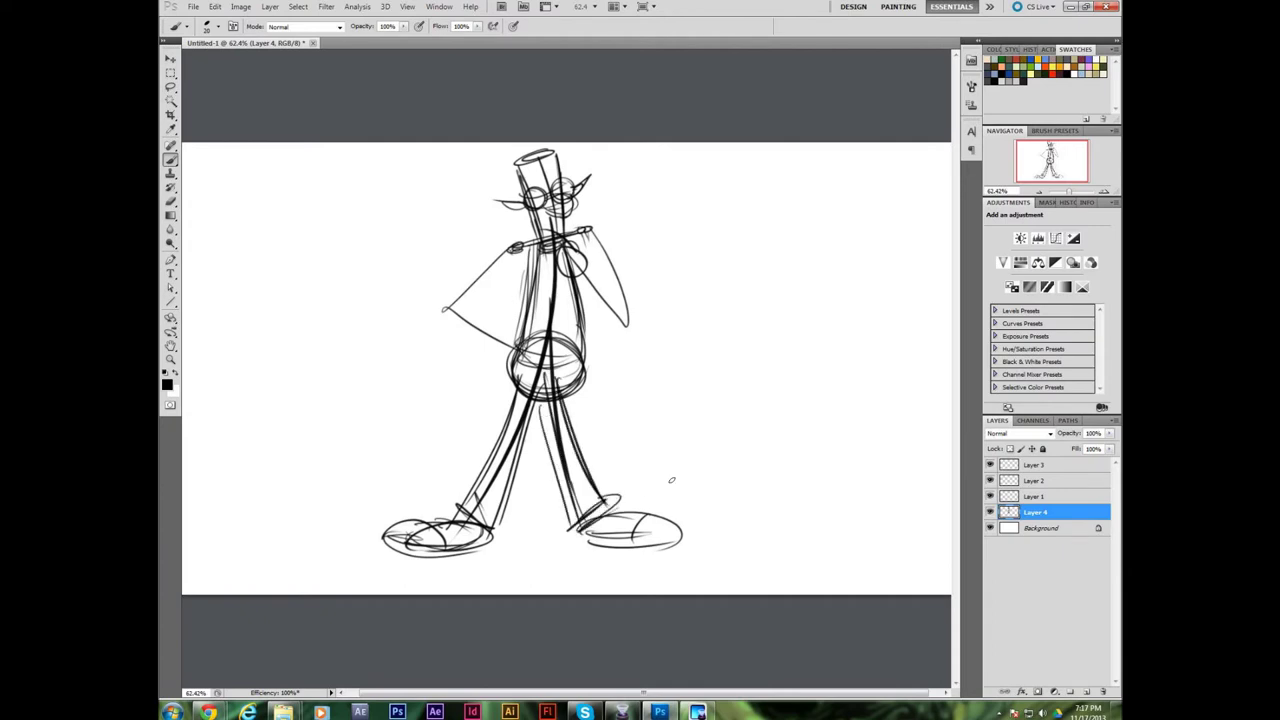
key("l")
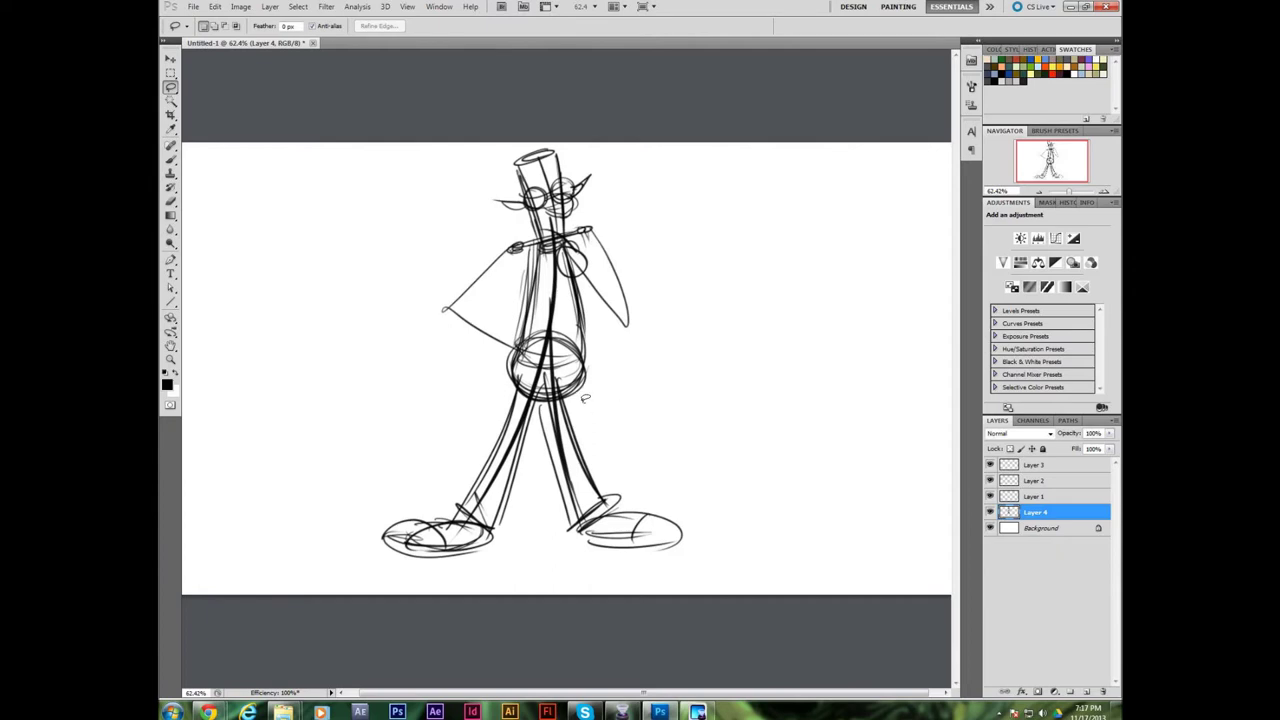
- Lasso-select the legs and feet, then drop the selection without moving them
mouse_move(585, 398)
left_mouse_down()
mouse_move(488, 393)
mouse_move(458, 450)
mouse_move(358, 485)
mouse_move(342, 530)
mouse_move(357, 565)
mouse_move(407, 577)
mouse_move(492, 560)
mouse_move(722, 559)
mouse_move(684, 471)
mouse_move(588, 398)
left_mouse_up()
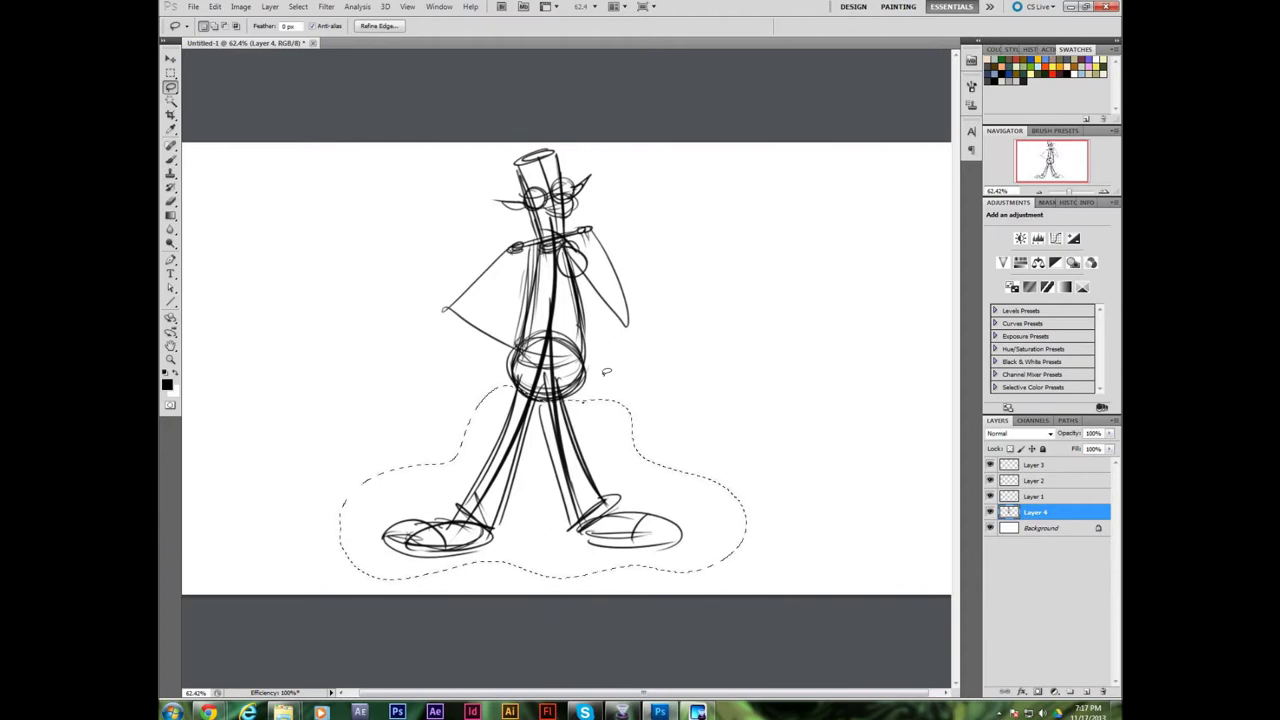
key("v")
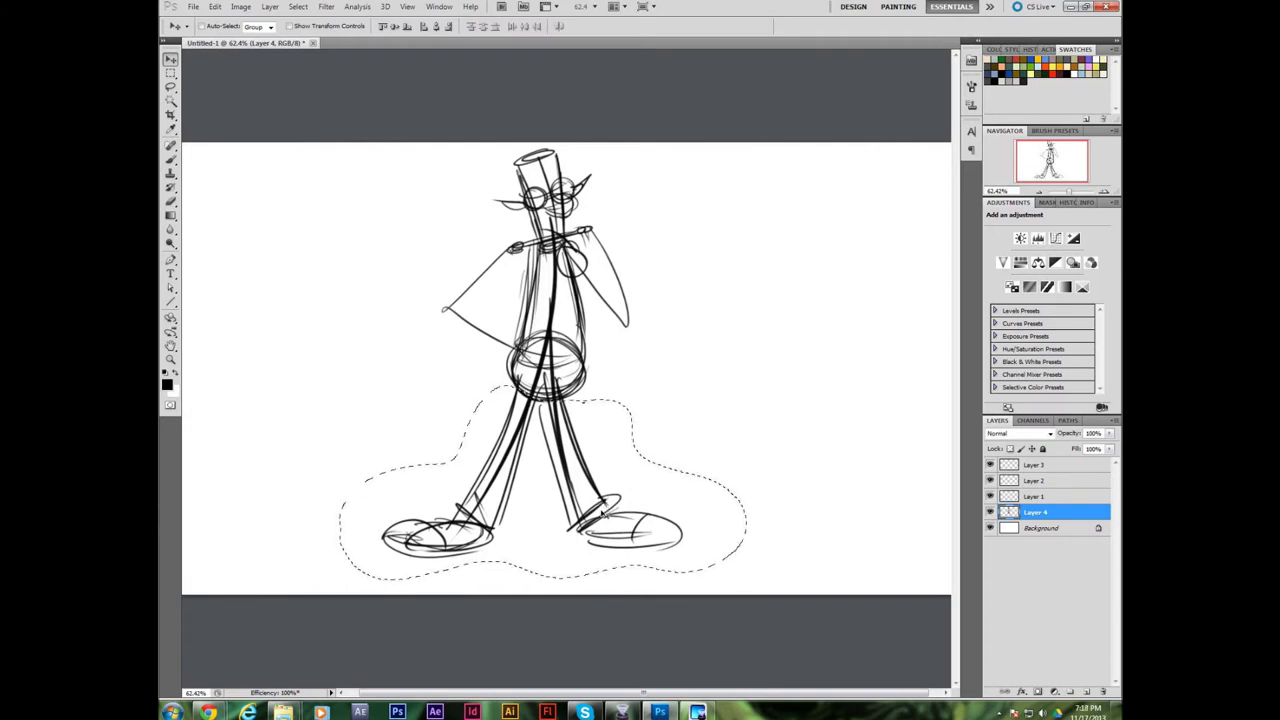
key("ctrl+d")
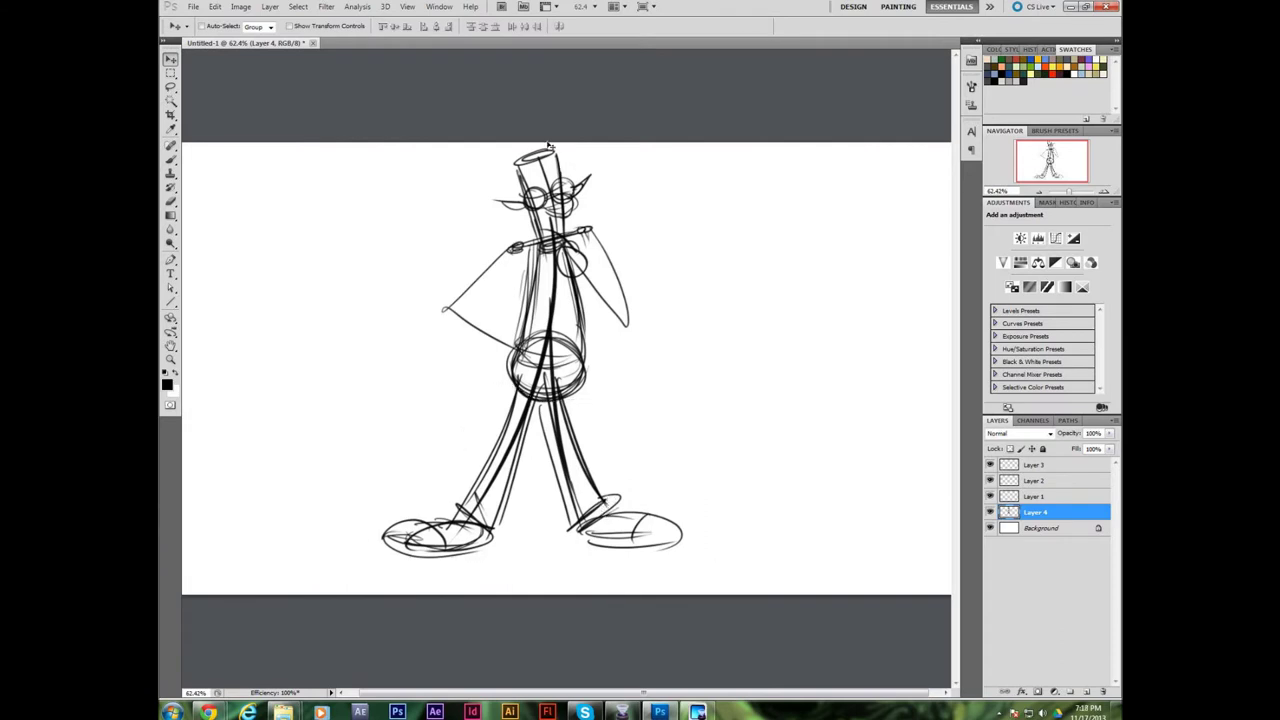
- Lasso-select the upper body and hat and nudge it left
key("l")
mouse_move(488, 148)
left_mouse_down()
mouse_move(411, 227)
mouse_move(478, 365)
mouse_move(504, 382)
mouse_move(653, 342)
mouse_move(642, 209)
mouse_move(600, 146)
left_mouse_up()
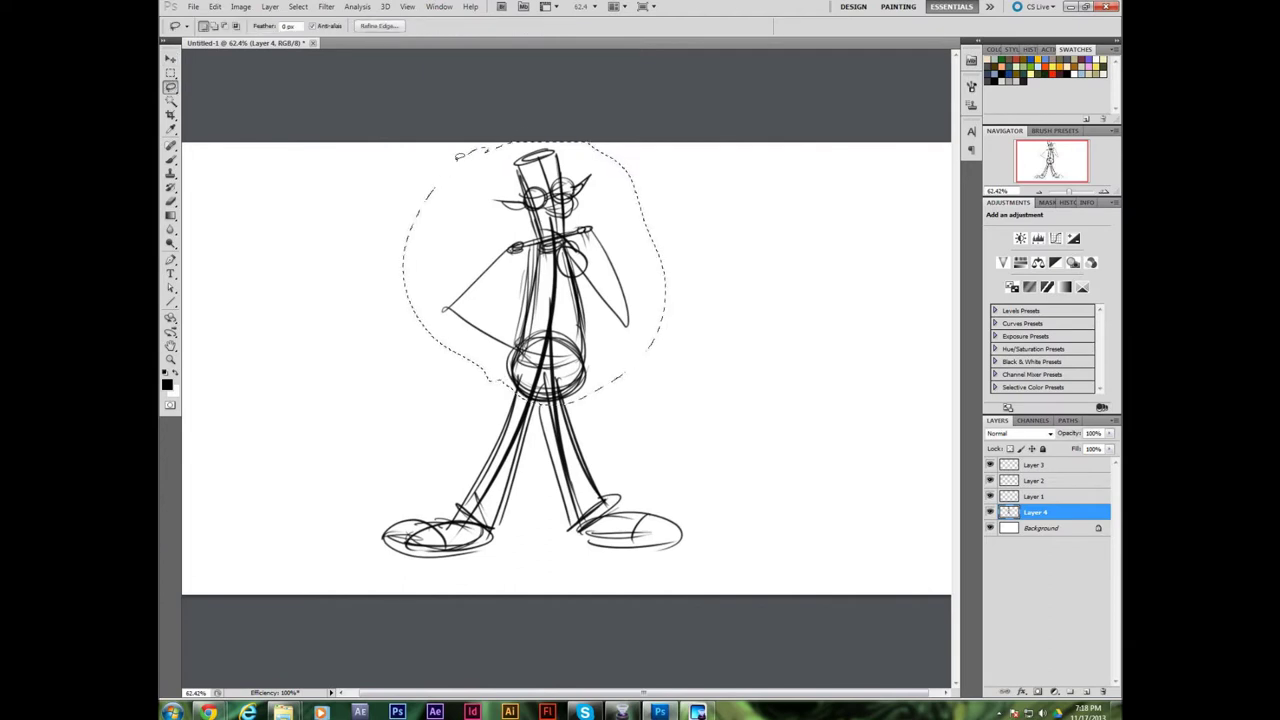
key("v")
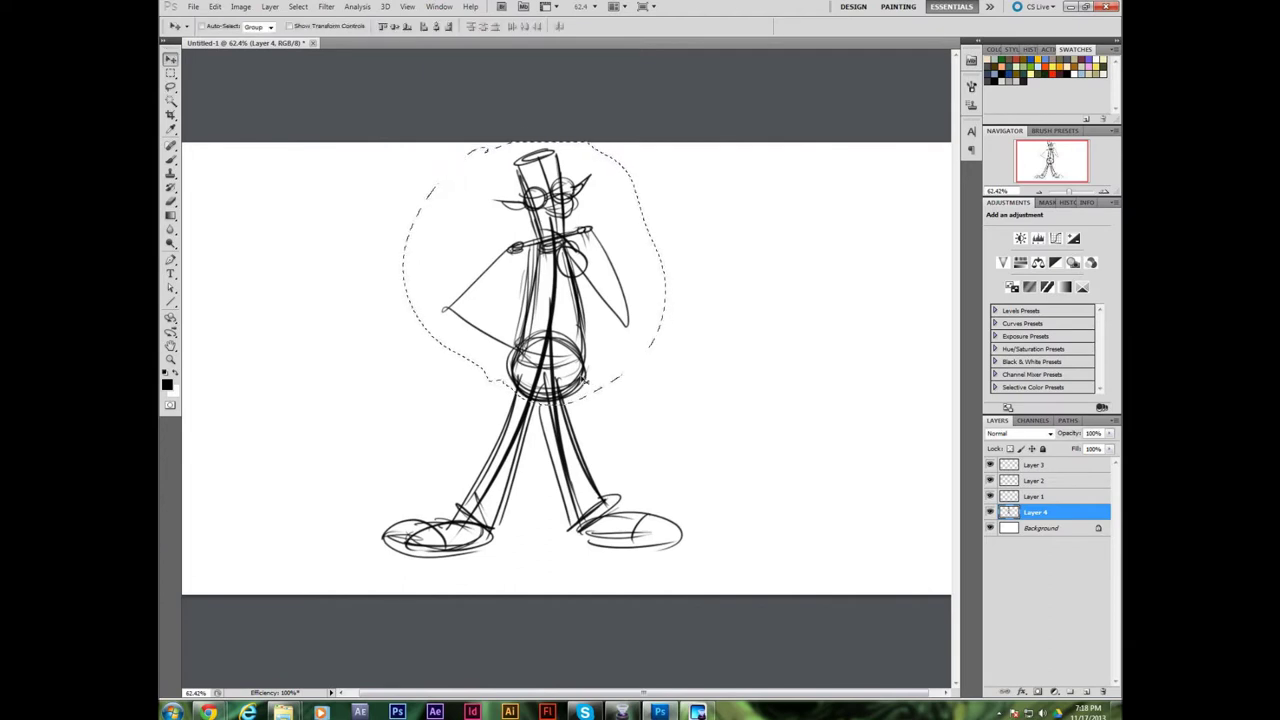
key("shift+Left")
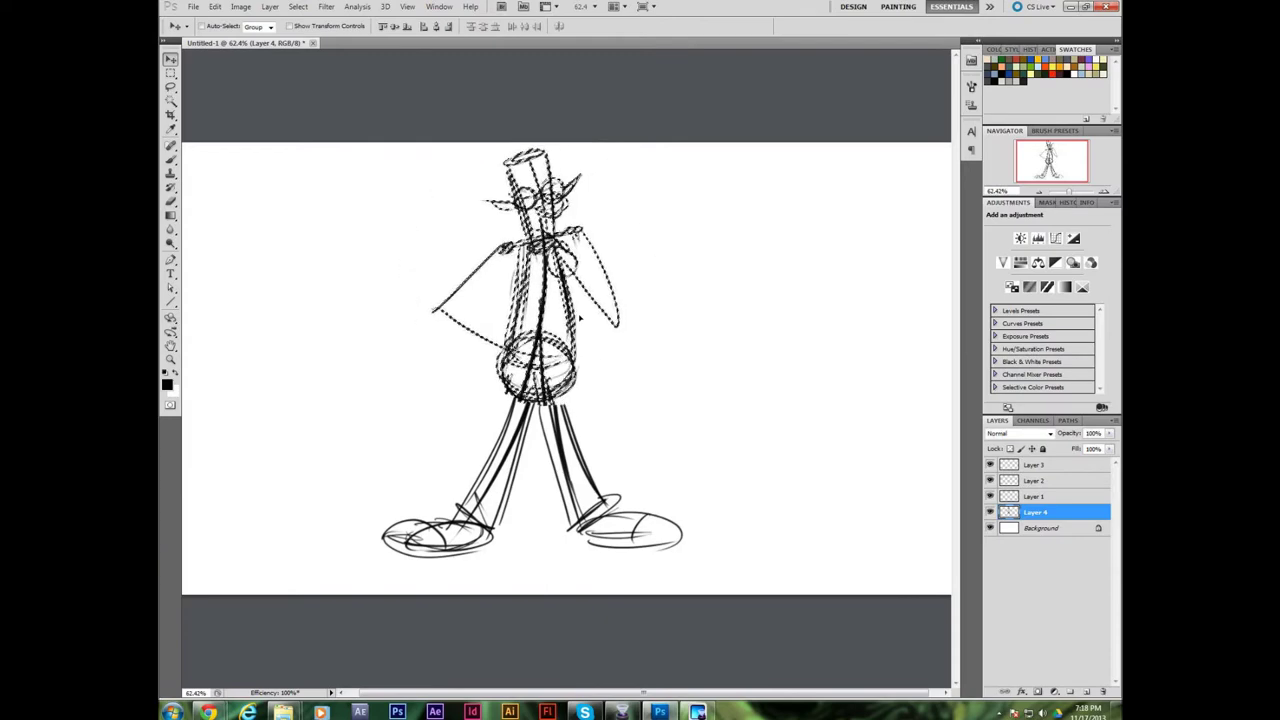
- Rotate the upper body slightly, nudge it left and down, then deselect
left_click(215, 9)
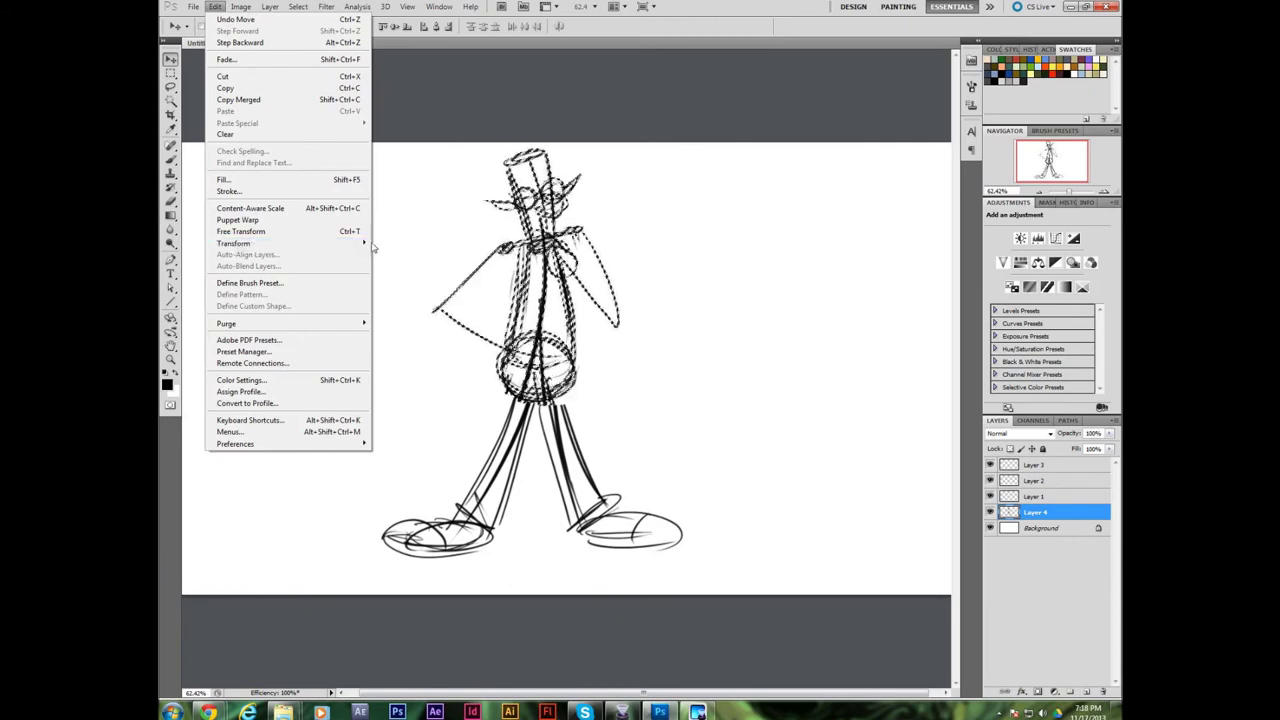
mouse_move(362, 244)
left_click(390, 272)
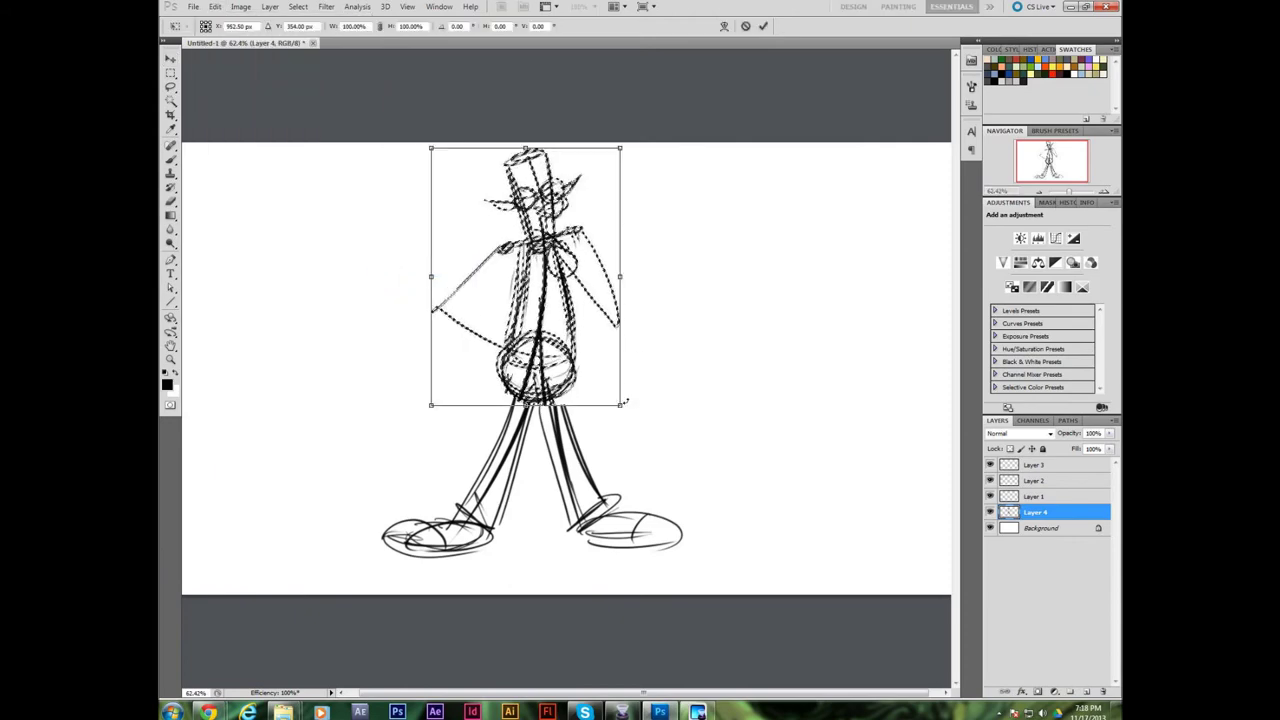
left_click_drag(627, 406, 640, 381)
key("Return")
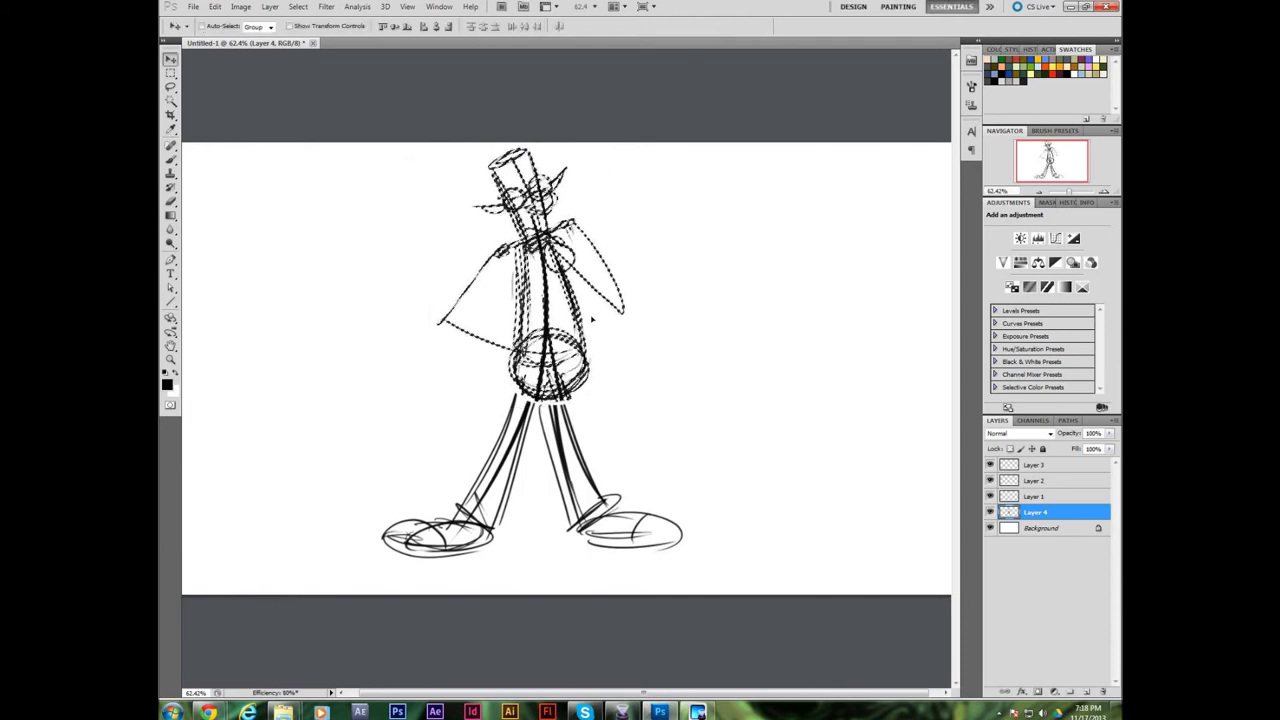
key("shift+Left")
key("shift+Down")
key("shift+Down")
key("shift+Down")
key("shift+Down")
key("shift+Down")
key("shift+Down")
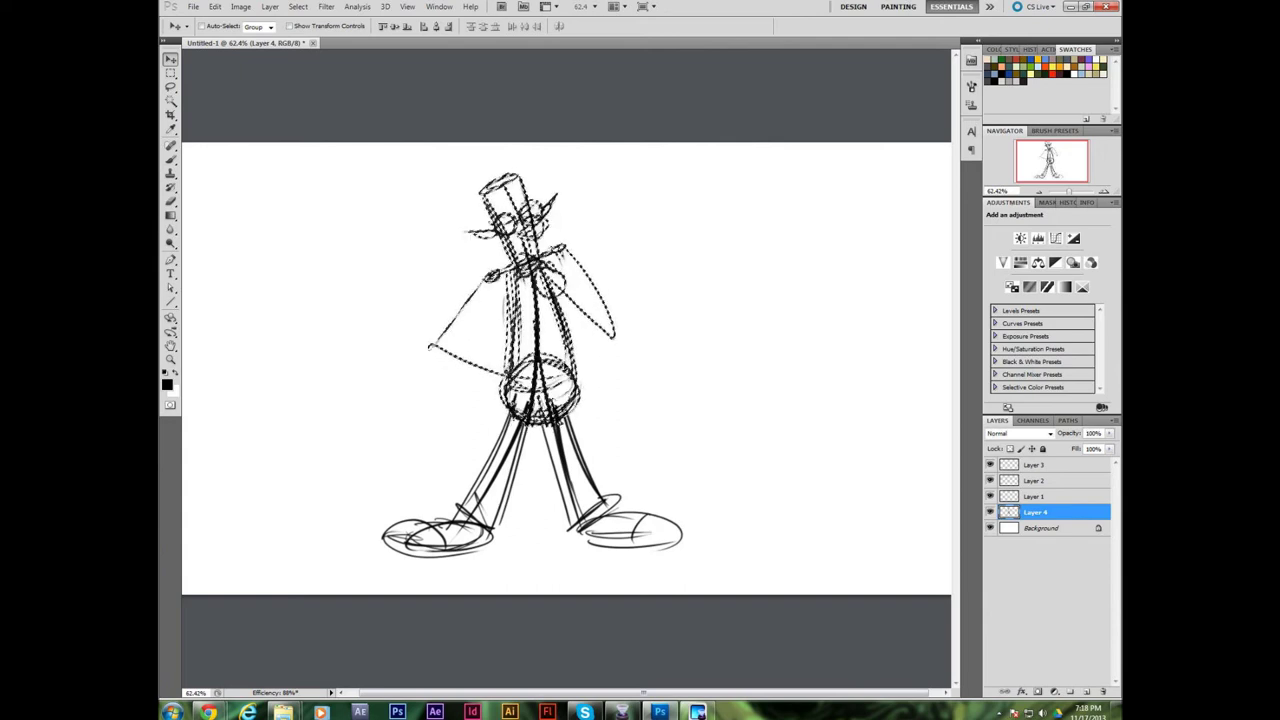
key("ctrl+d")
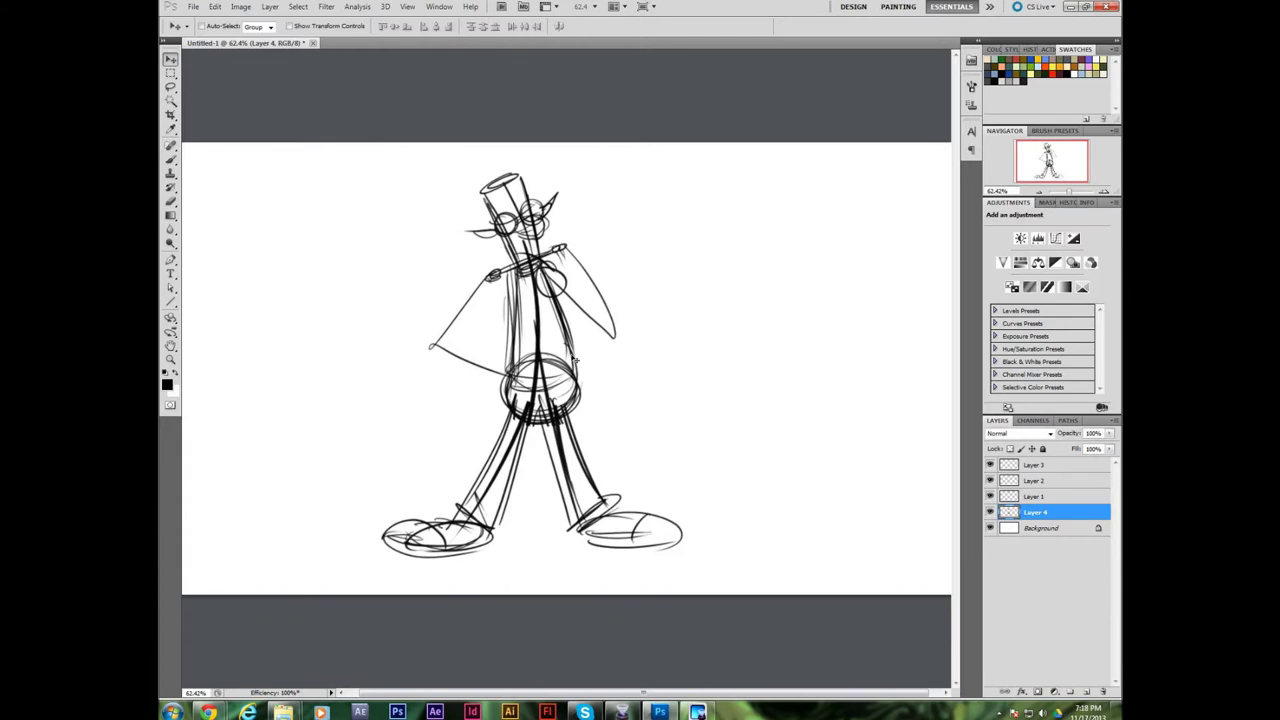
- Lasso the whole character and scale it down to roughly 90%, then deselect
key("l")
mouse_move(496, 148)
left_mouse_down()
mouse_move(366, 577)
mouse_move(708, 589)
mouse_move(640, 186)
left_mouse_up()
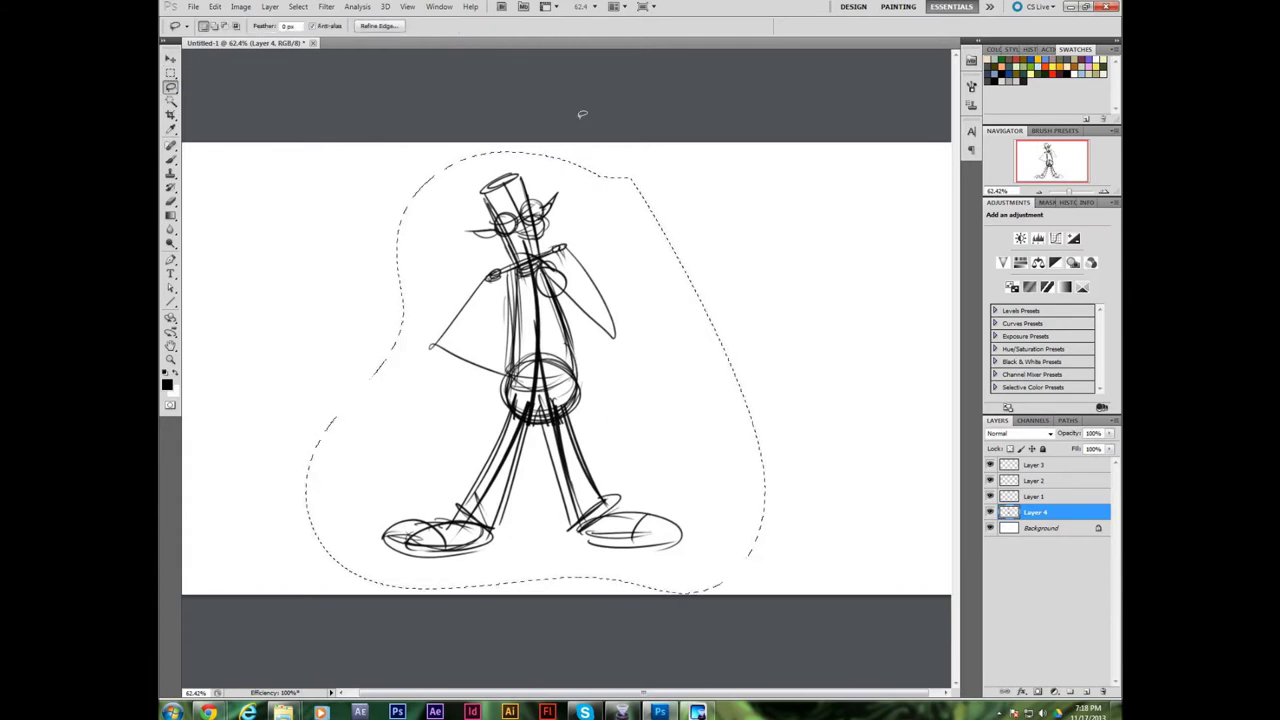
left_click(213, 8)
mouse_move(323, 245)
left_click(385, 257)
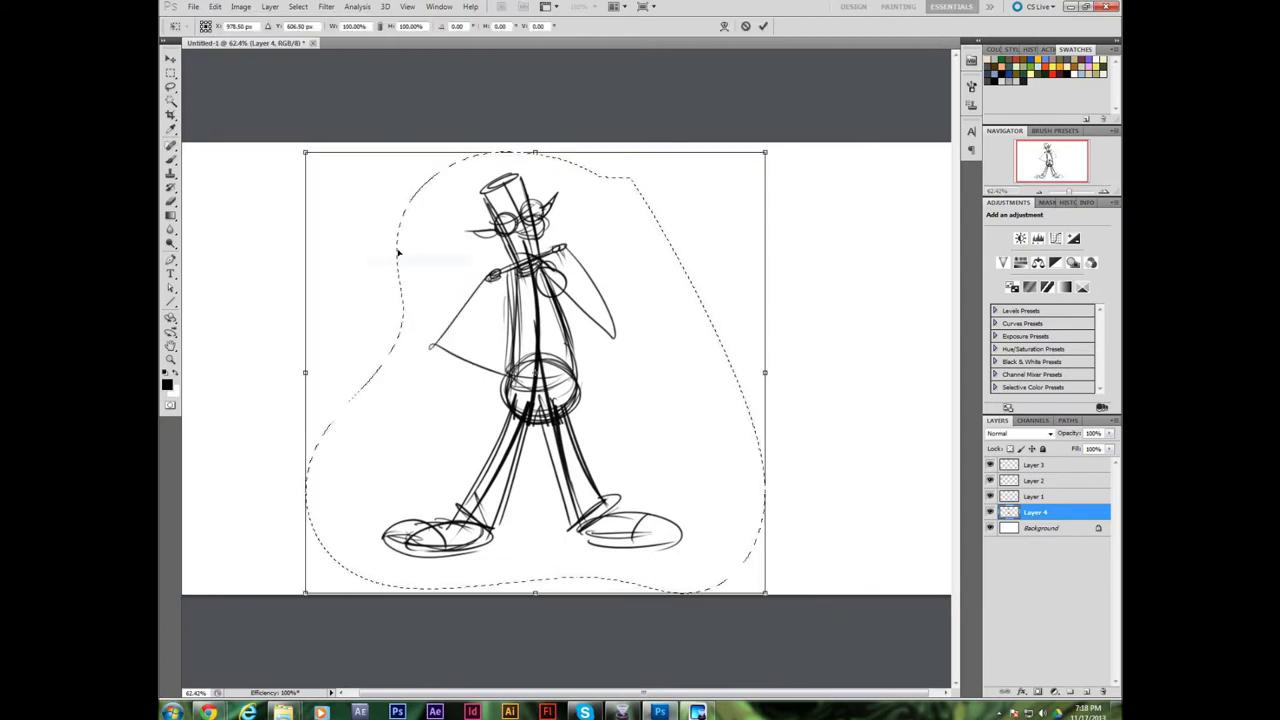
mouse_move(766, 152)
left_mouse_down()
mouse_move(678, 222)
mouse_move(667, 296)
mouse_move(636, 315)
mouse_move(826, 177)
mouse_move(788, 220)
left_mouse_up()
key("Return")
key("ctrl+d")
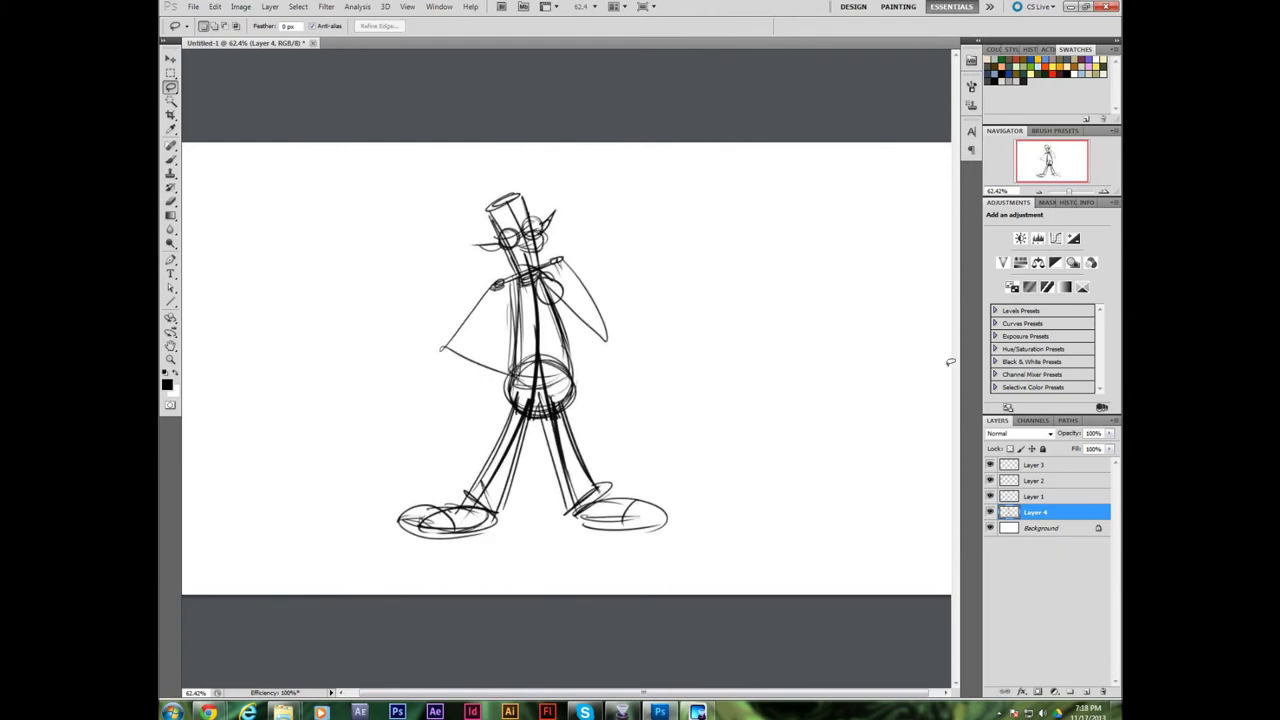
- Brush spiky hair, a collar with a clasp, the left arm, and torso and waist lines
key("b")
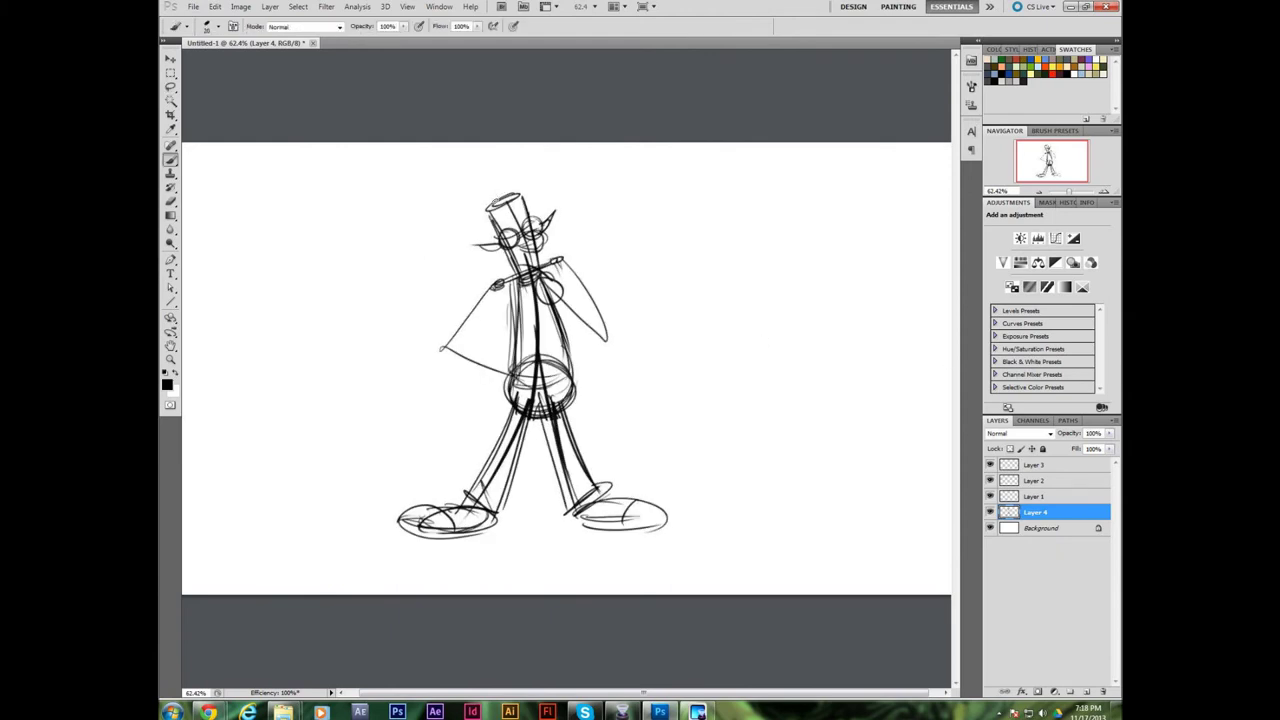
mouse_move(488, 208)
left_mouse_down()
mouse_move(524, 162)
mouse_move(526, 186)
mouse_move(576, 173)
mouse_move(532, 214)
mouse_move(450, 222)
mouse_move(496, 242)
mouse_move(518, 196)
mouse_move(532, 210)
left_mouse_up()
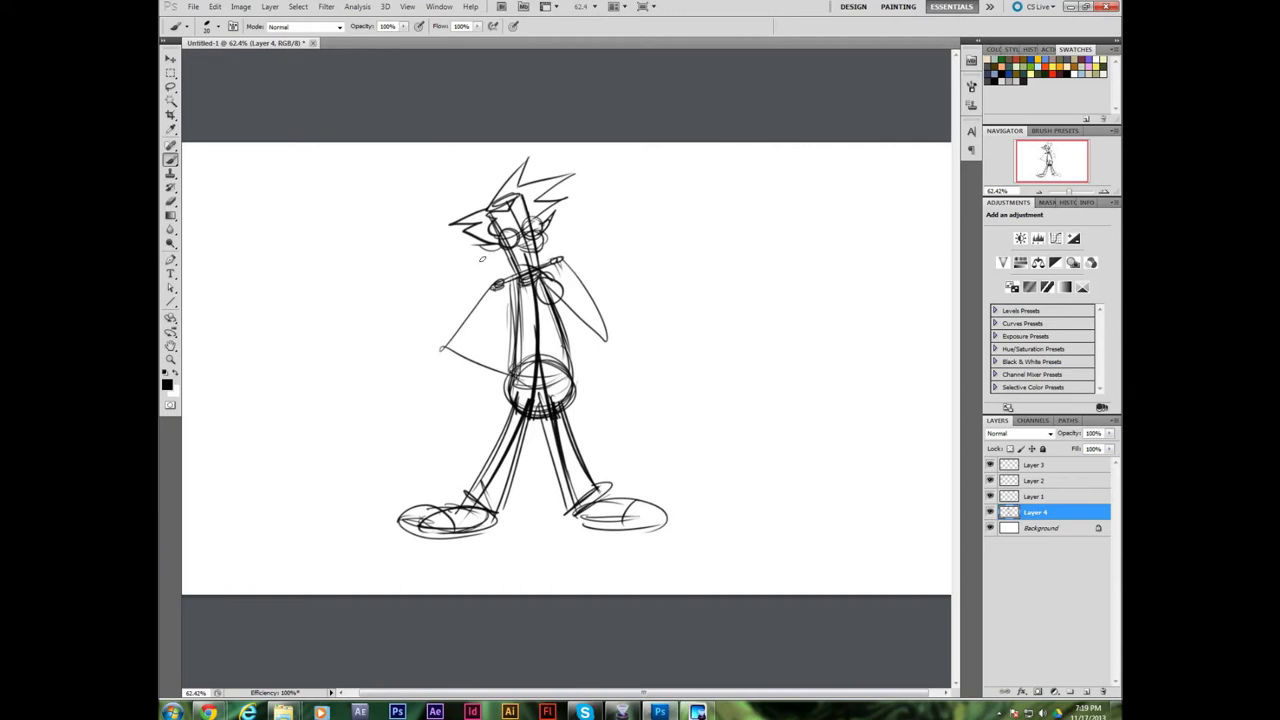
mouse_move(481, 259)
left_mouse_down()
mouse_move(526, 279)
mouse_move(570, 230)
mouse_move(470, 320)
mouse_move(496, 356)
left_mouse_up()
mouse_move(504, 282)
left_mouse_down()
mouse_move(506, 356)
mouse_move(476, 316)
mouse_move(516, 378)
mouse_move(494, 404)
mouse_move(510, 410)
left_mouse_up()
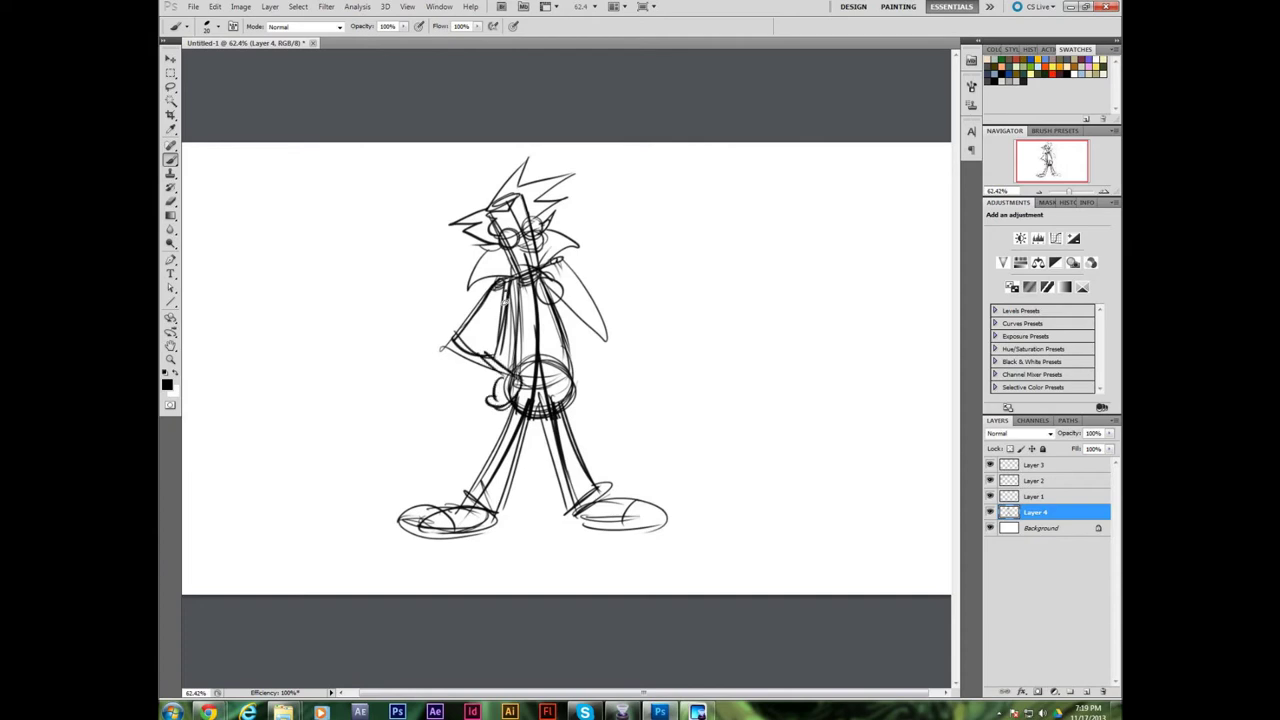
left_click_drag(506, 292, 504, 382)
left_click_drag(548, 284, 590, 380)
left_click_drag(512, 392, 588, 396)
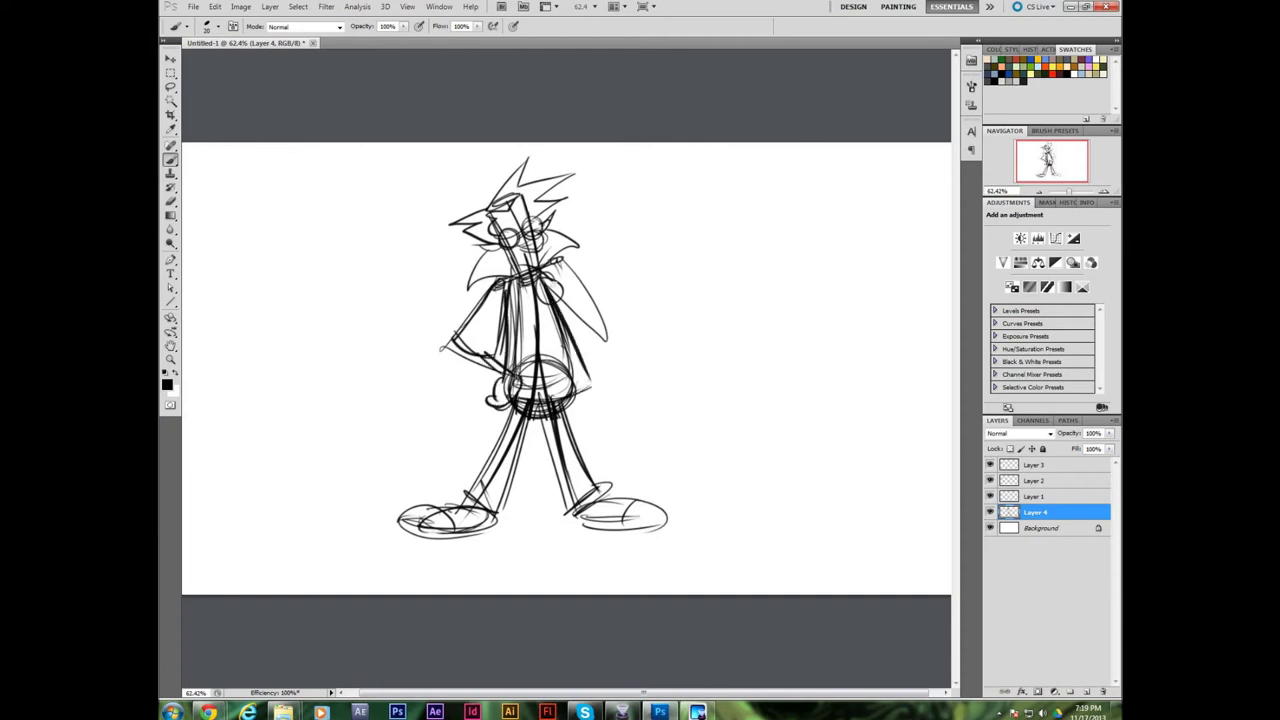
mouse_move(548, 284)
left_mouse_down()
mouse_move(552, 310)
mouse_move(562, 284)
mouse_move(540, 288)
mouse_move(557, 313)
left_mouse_up()
- Rework the right shoulder and rounded upper arm, left arm side, top of head and face
mouse_move(546, 264)
left_mouse_down()
mouse_move(600, 298)
mouse_move(578, 328)
mouse_move(556, 332)
mouse_move(574, 294)
mouse_move(604, 296)
mouse_move(600, 346)
left_mouse_up()
left_click_drag(560, 300, 604, 340)
left_click_drag(552, 278, 598, 318)
mouse_move(508, 280)
left_mouse_down()
mouse_move(476, 338)
mouse_move(456, 342)
mouse_move(506, 362)
mouse_move(510, 342)
left_mouse_up()
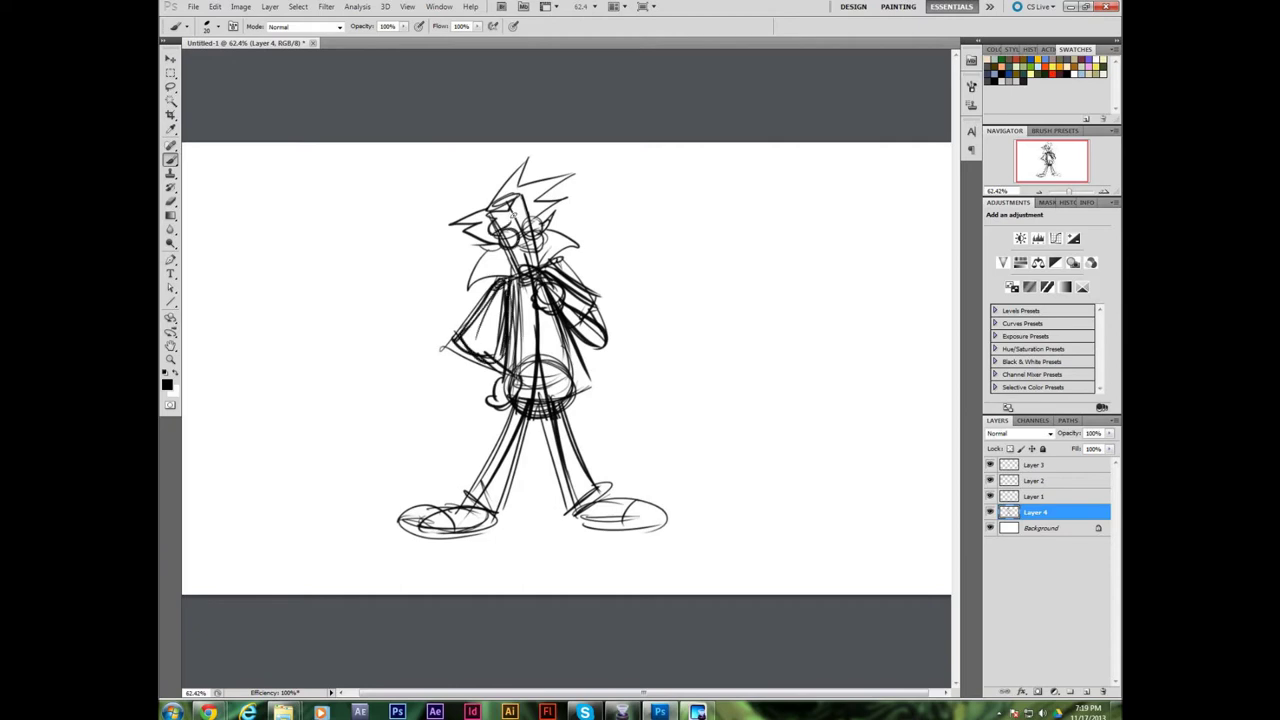
left_click_drag(512, 210, 528, 218)
left_click_drag(542, 214, 524, 252)
- Sketch an oval head study with a centre line and round eyes, then make Layer 1 active
mouse_move(798, 224)
left_mouse_down()
mouse_move(830, 320)
mouse_move(868, 290)
mouse_move(835, 318)
left_mouse_up()
left_click_drag(833, 183, 836, 315)
mouse_move(786, 256)
left_mouse_down()
mouse_move(892, 254)
mouse_move(800, 252)
mouse_move(814, 272)
mouse_move(862, 270)
mouse_move(842, 252)
mouse_move(846, 308)
mouse_move(854, 300)
left_mouse_up()
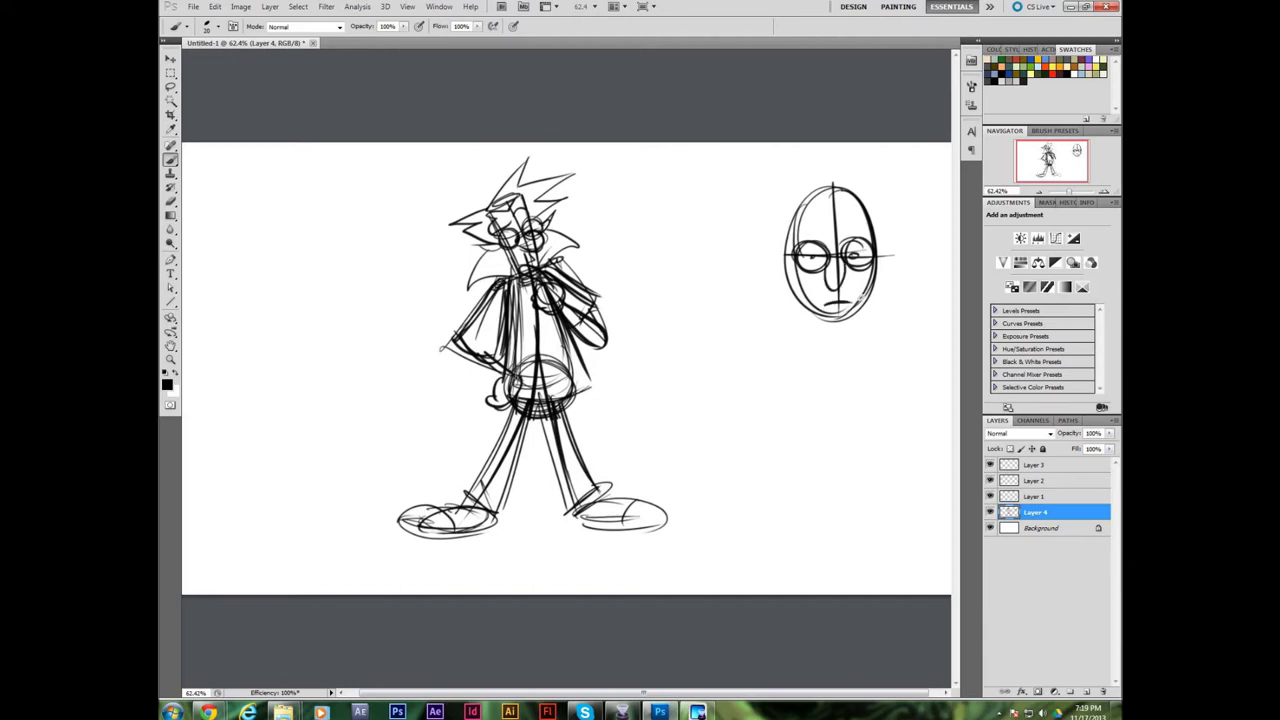
left_click(1063, 497)
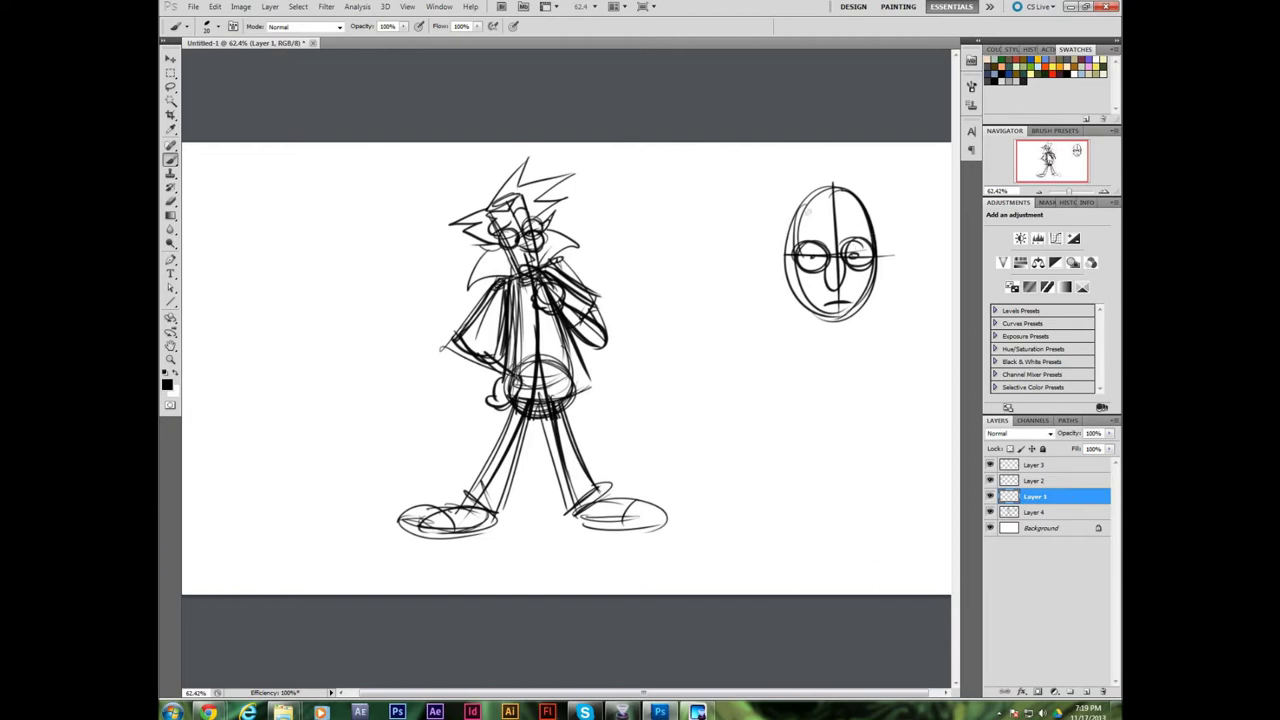
- Add eyebrows, a hair curve and two ears to the head study, undoing failed strokes
left_click_drag(783, 240, 870, 238)
key("ctrl+alt+z")
key("ctrl+alt+z")
key("alt+bracketleft")
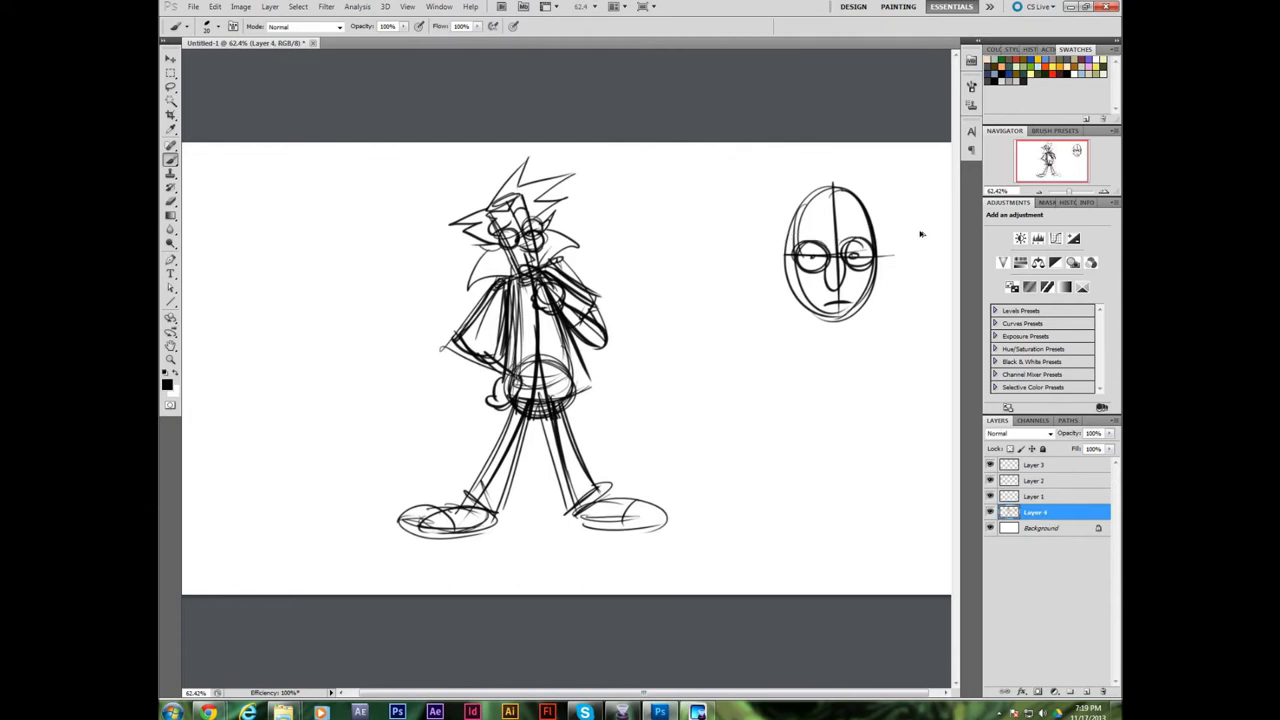
mouse_move(793, 232)
left_mouse_down()
mouse_move(803, 206)
mouse_move(878, 216)
left_mouse_up()
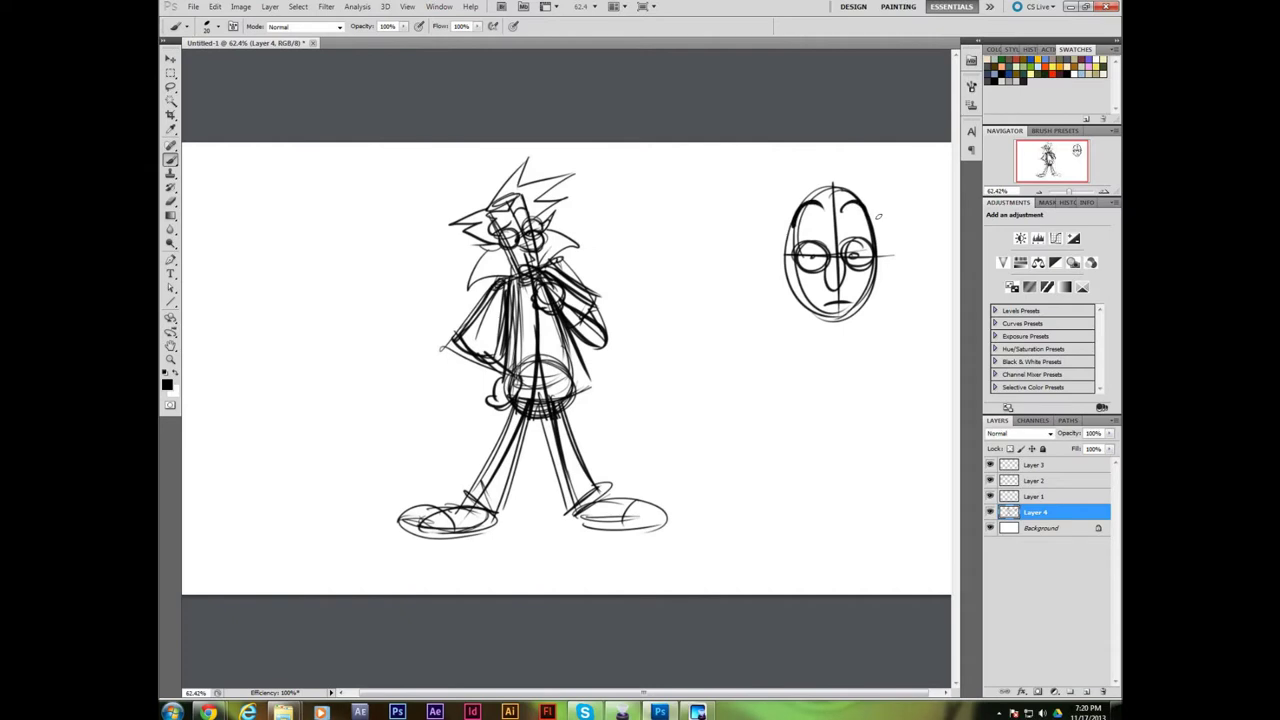
key("ctrl+alt+z")
key("ctrl+alt+z")
left_click_drag(794, 242, 827, 233)
left_click_drag(855, 231, 883, 233)
key("ctrl+z")
left_click_drag(800, 242, 832, 235)
left_click_drag(831, 214, 866, 215)
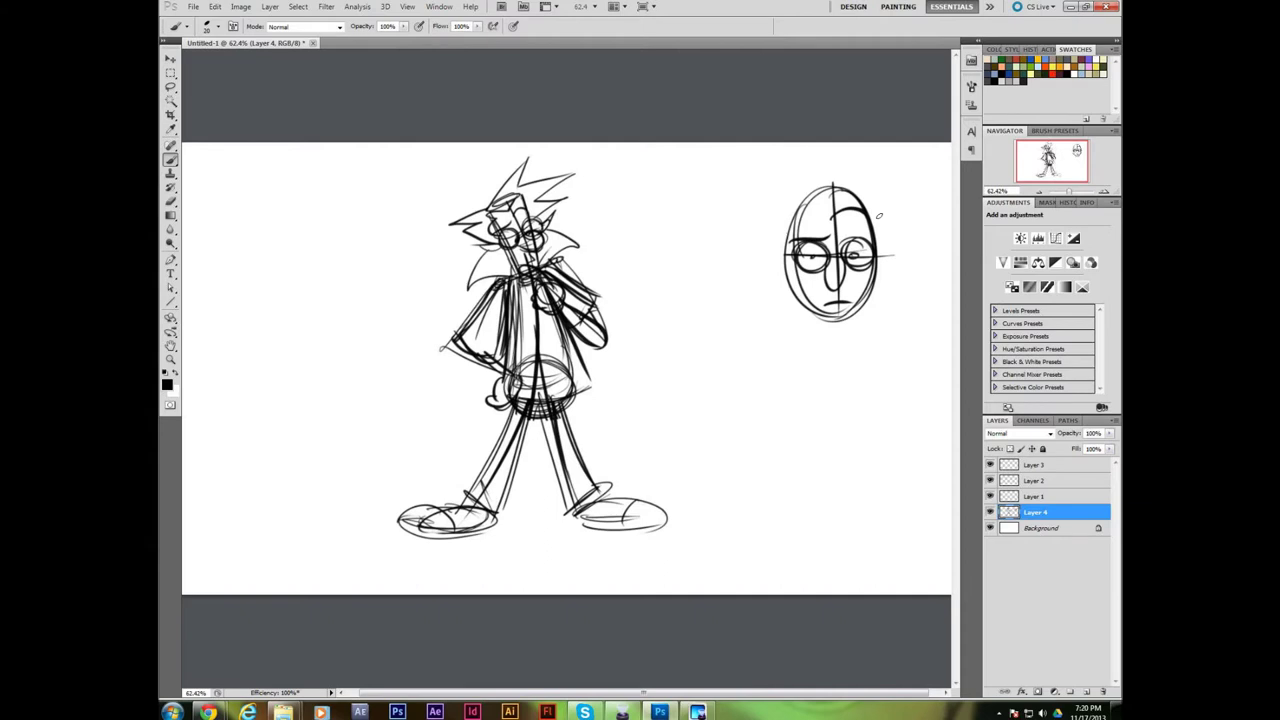
left_click_drag(775, 253, 790, 276)
left_click_drag(880, 249, 872, 273)
- Lasso the head study and delete it
key("l")
mouse_move(857, 168)
left_mouse_down()
mouse_move(818, 152)
mouse_move(850, 163)
left_mouse_up()
key("Delete")
- Deselect and strengthen the leg and shoe lines with the brush
key("ctrl+d")
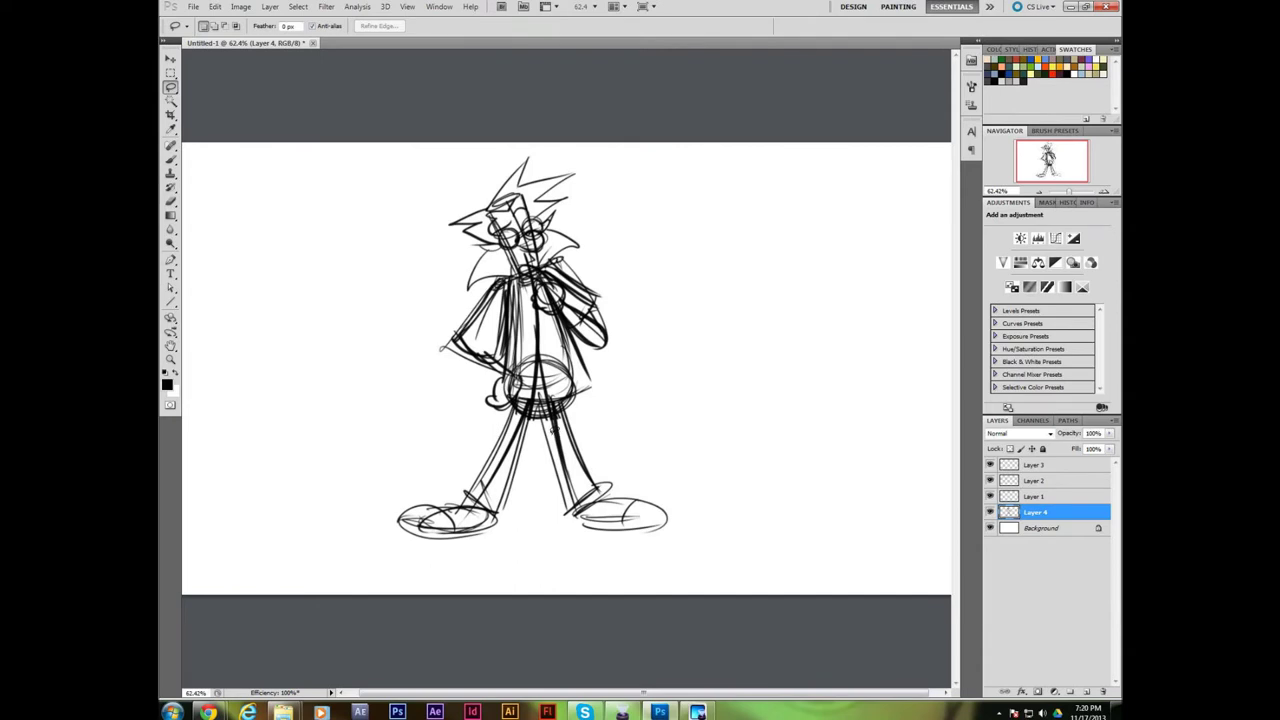
key("b")
mouse_move(512, 404)
left_mouse_down()
mouse_move(458, 496)
mouse_move(496, 520)
mouse_move(468, 522)
mouse_move(564, 522)
left_mouse_up()
mouse_move(554, 396)
left_mouse_down()
mouse_move(600, 494)
mouse_move(672, 516)
mouse_move(574, 526)
left_mouse_up()
mouse_move(636, 494)
left_mouse_down()
mouse_move(628, 530)
mouse_move(588, 516)
mouse_move(670, 516)
left_mouse_up()
mouse_move(470, 497)
left_mouse_down()
mouse_move(405, 508)
mouse_move(503, 520)
mouse_move(398, 524)
left_mouse_up()
mouse_move(400, 530)
left_mouse_down()
mouse_move(454, 505)
mouse_move(462, 531)
mouse_move(492, 540)
left_mouse_up()
- Darken the hand and add strokes on the torso, both arms and between the legs
left_click_drag(514, 372, 500, 406)
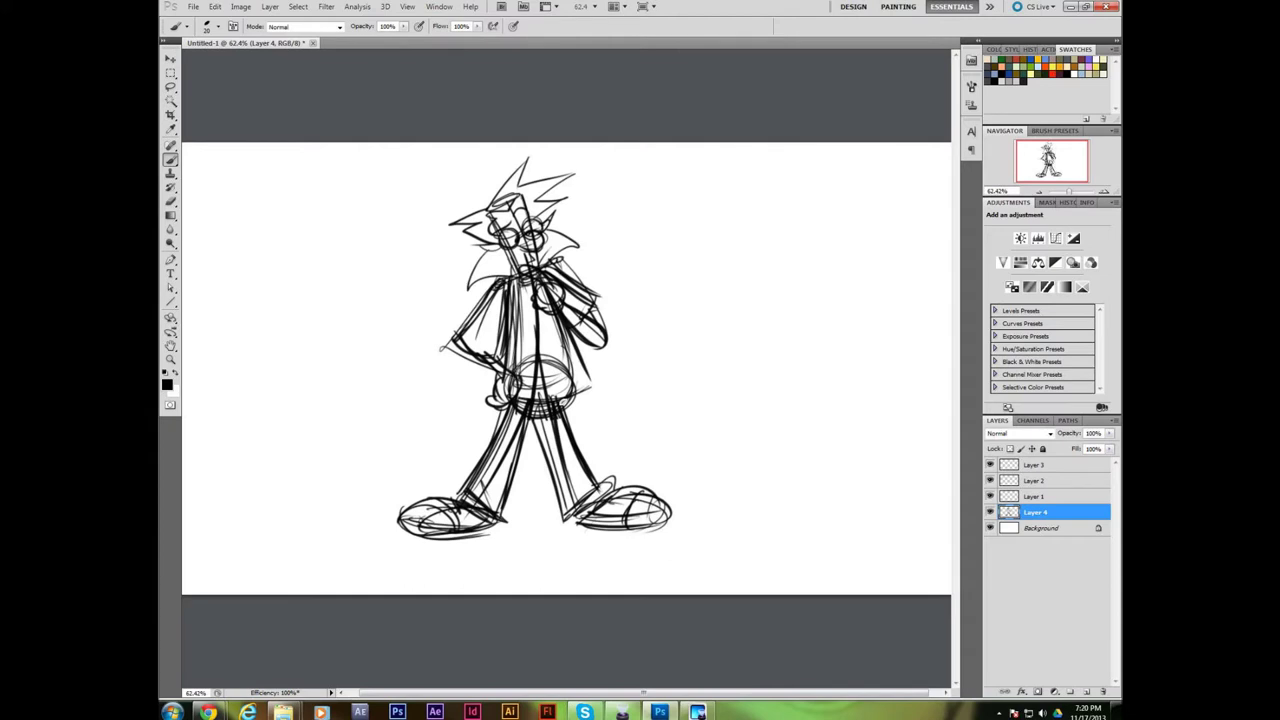
mouse_move(476, 314)
left_mouse_down()
mouse_move(528, 329)
mouse_move(513, 313)
mouse_move(520, 360)
left_mouse_up()
left_click_drag(534, 306, 538, 342)
mouse_move(540, 320)
left_mouse_down()
mouse_move(548, 358)
mouse_move(558, 326)
mouse_move(528, 356)
mouse_move(550, 332)
mouse_move(570, 342)
mouse_move(556, 348)
left_mouse_up()
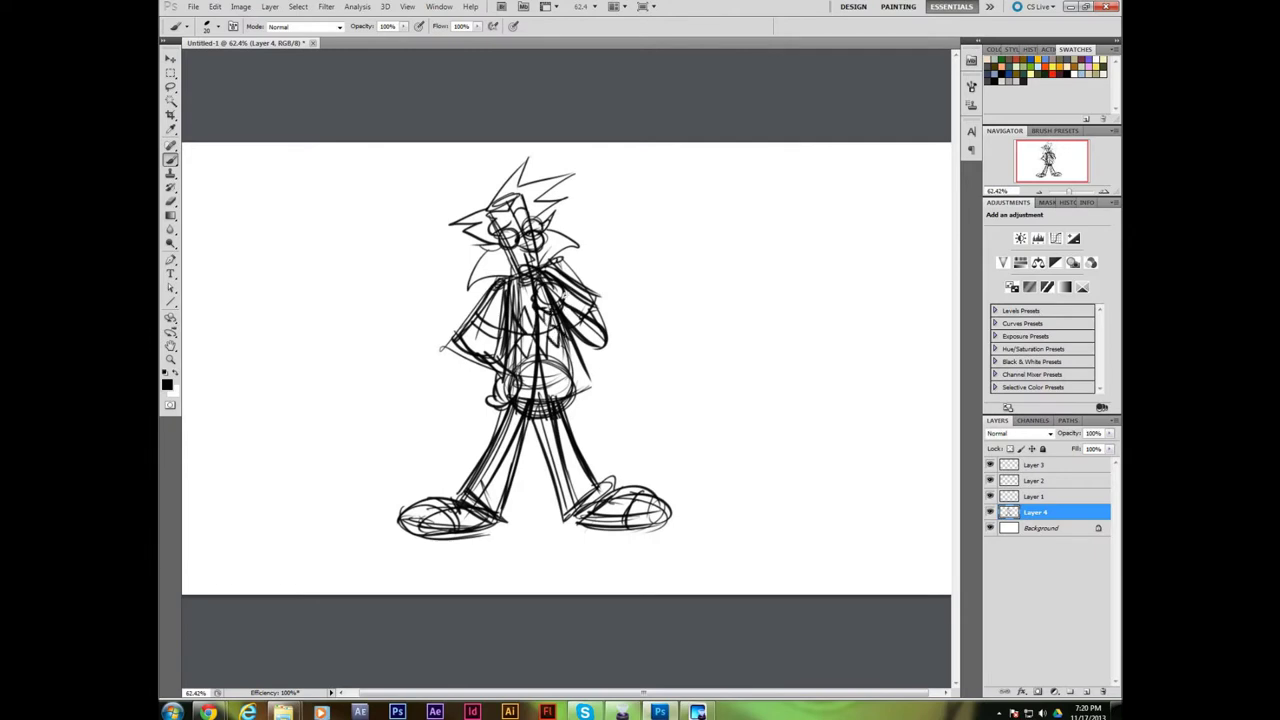
left_click_drag(550, 278, 598, 307)
mouse_move(546, 408)
left_mouse_down()
mouse_move(516, 436)
mouse_move(540, 418)
left_mouse_up()
- Lower Layer 4's opacity to about 22%
left_click(1109, 433)
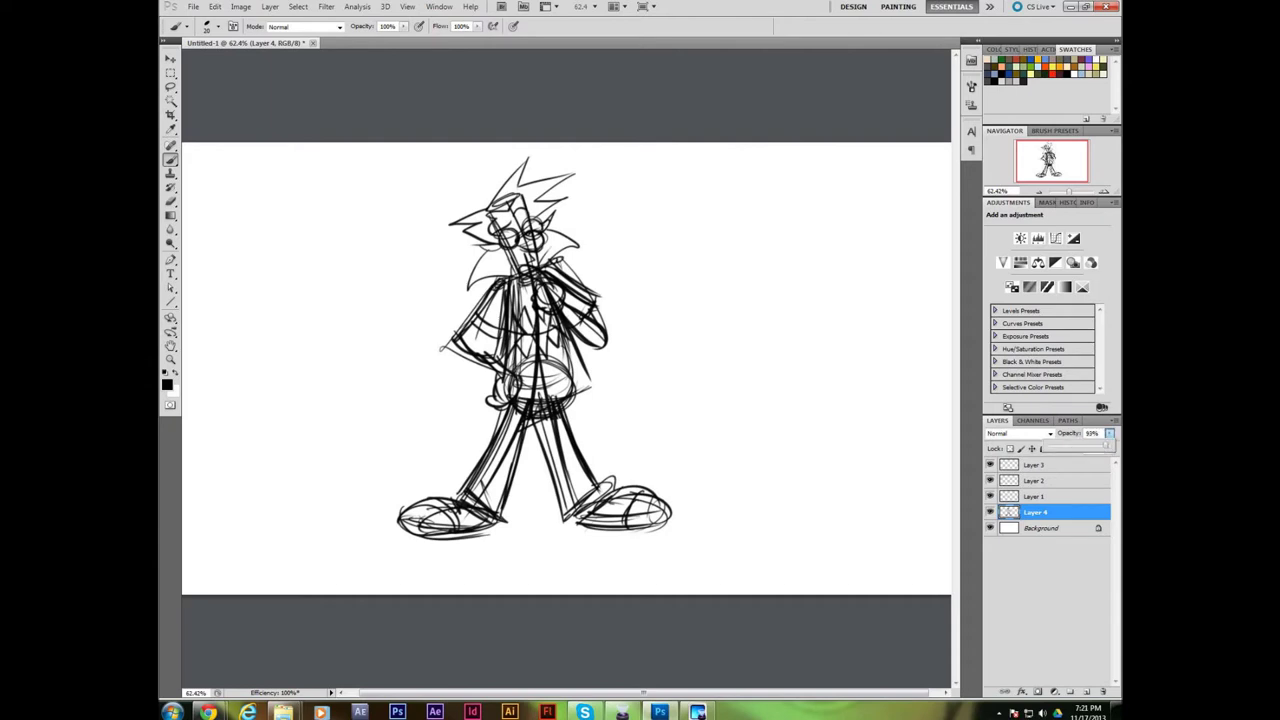
left_click_drag(1106, 451, 1063, 457)
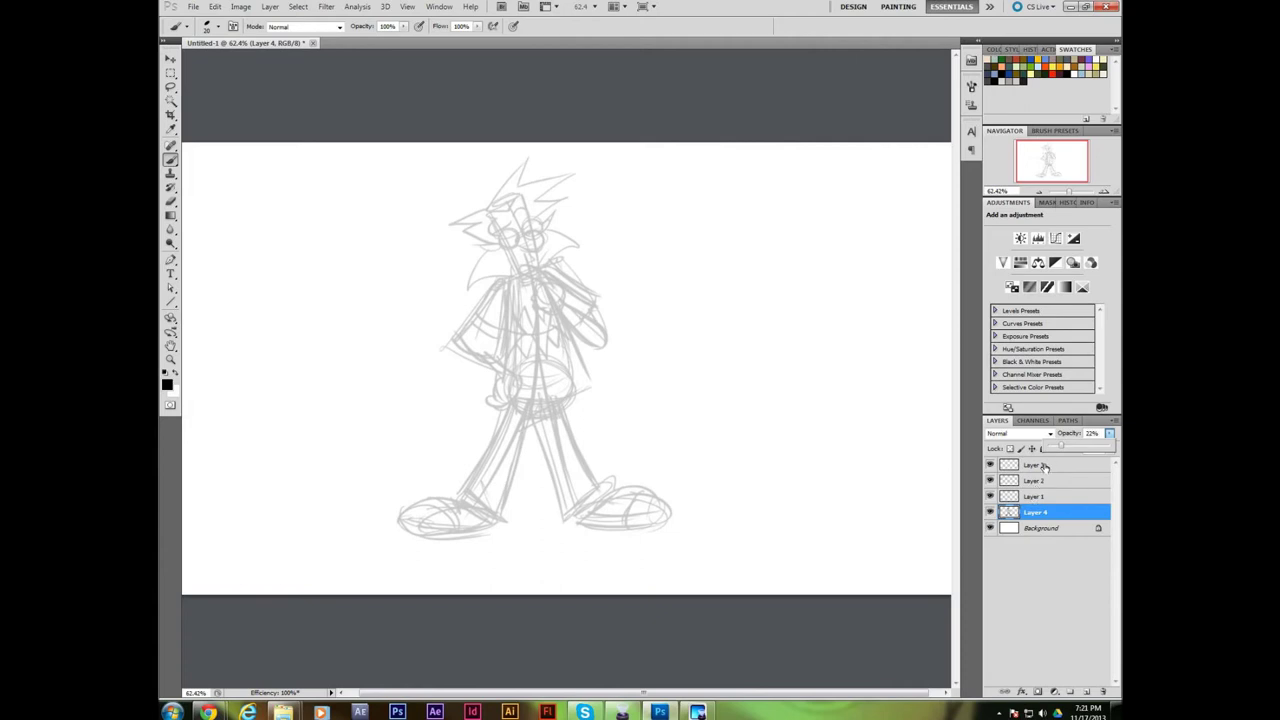
- Make Layer 3 active and zoom in on the character
left_click(1058, 466)
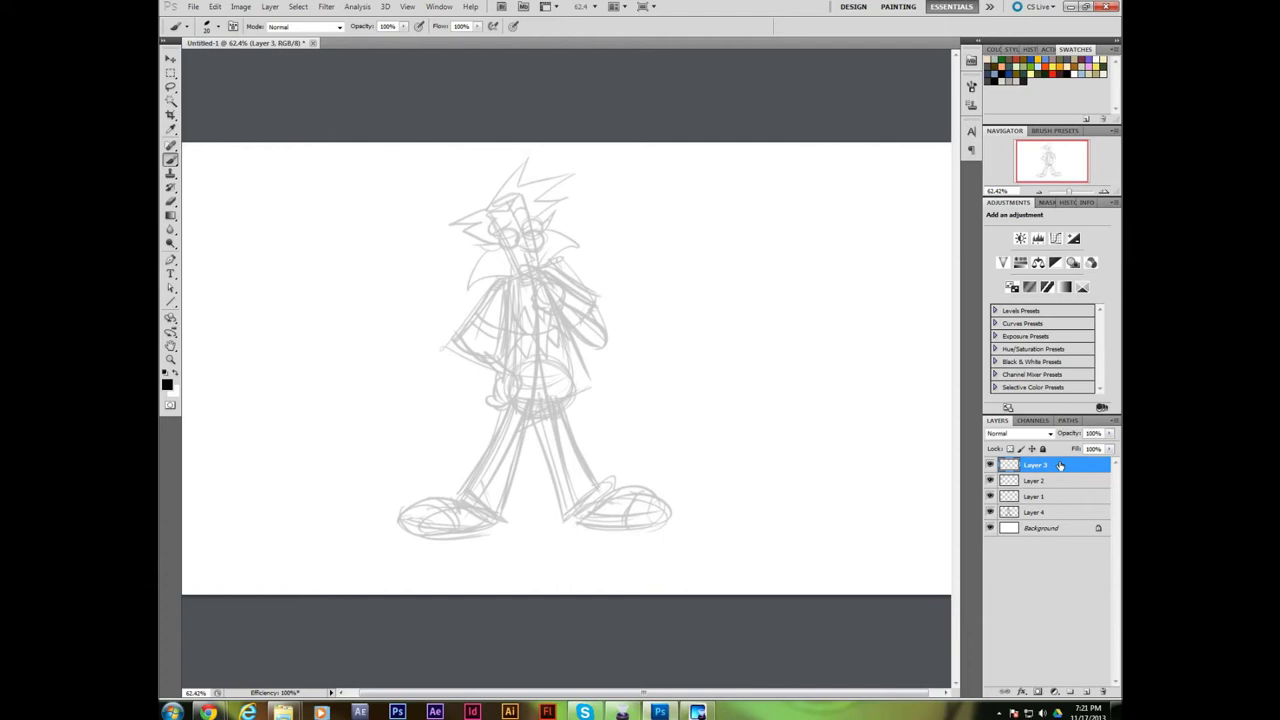
key("z")
left_click_drag(540, 230, 588, 227)
- Ink the hair spikes, eye line, fist and collar in black, undoing one stray curve
key("b")
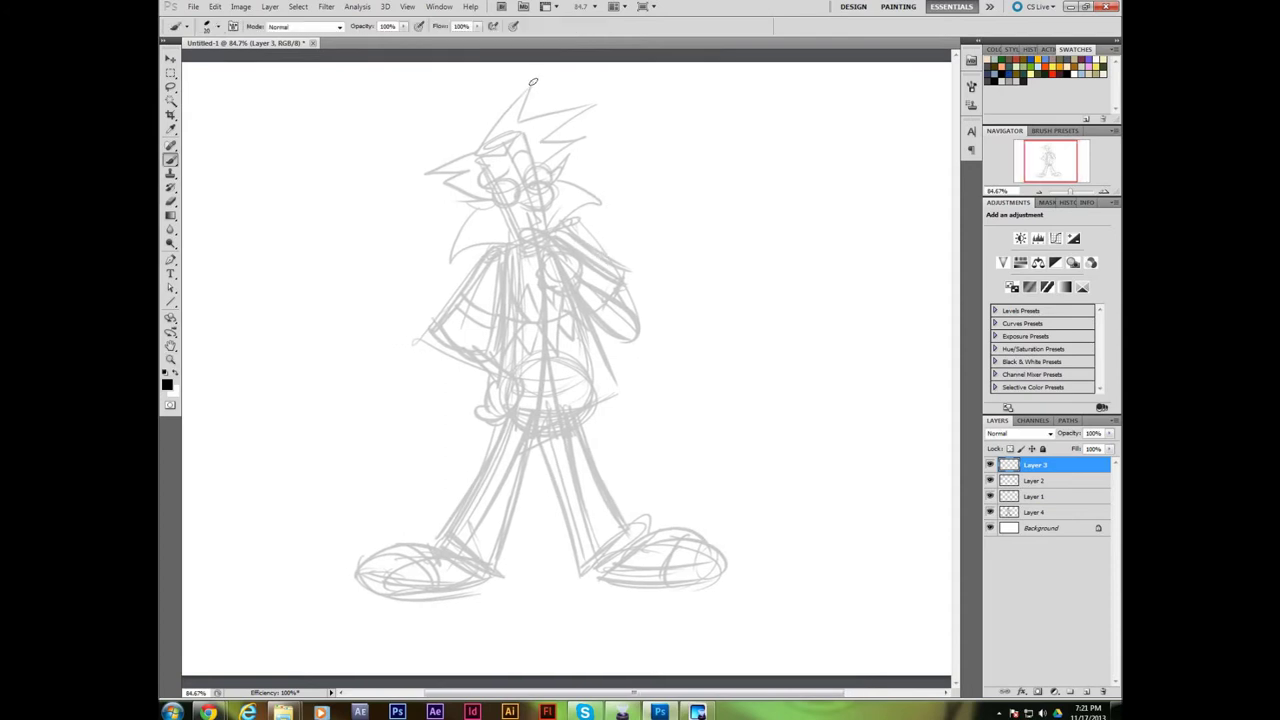
mouse_move(533, 82)
left_mouse_down()
mouse_move(478, 152)
mouse_move(431, 171)
mouse_move(467, 174)
mouse_move(453, 187)
mouse_move(490, 208)
left_mouse_up()
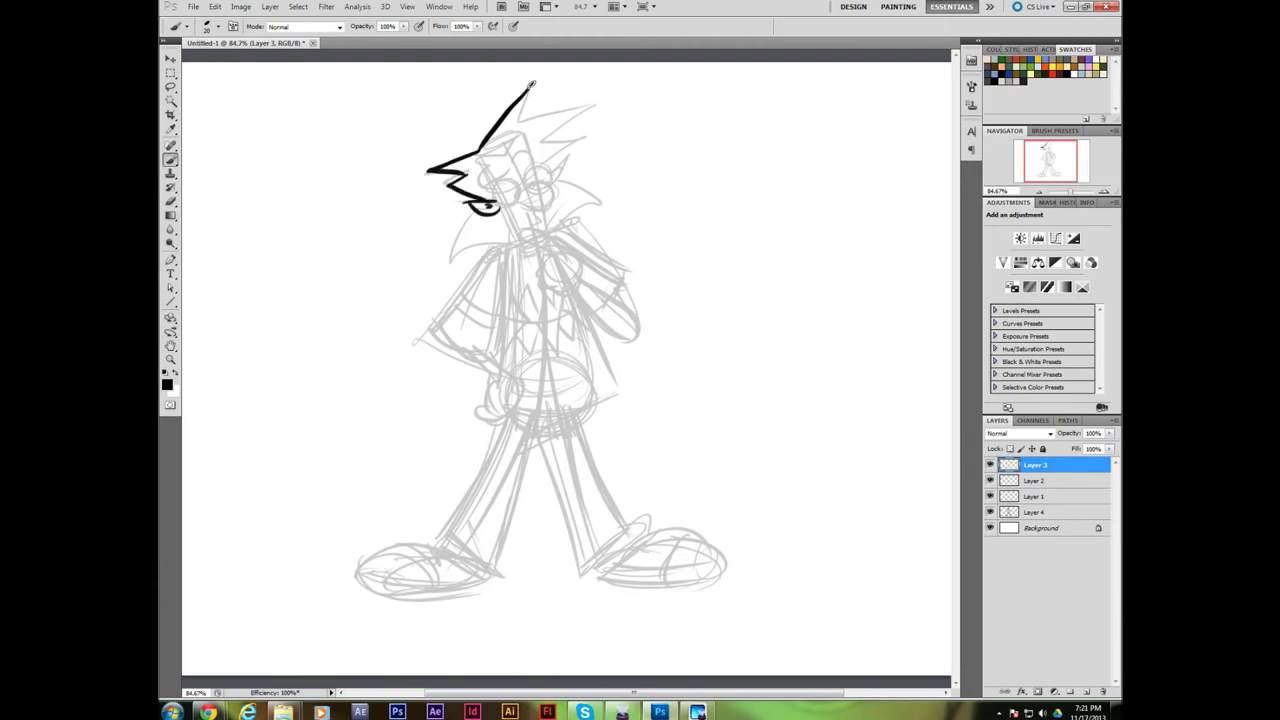
mouse_move(531, 85)
left_mouse_down()
mouse_move(522, 122)
mouse_move(576, 107)
mouse_move(578, 138)
mouse_move(554, 153)
left_mouse_up()
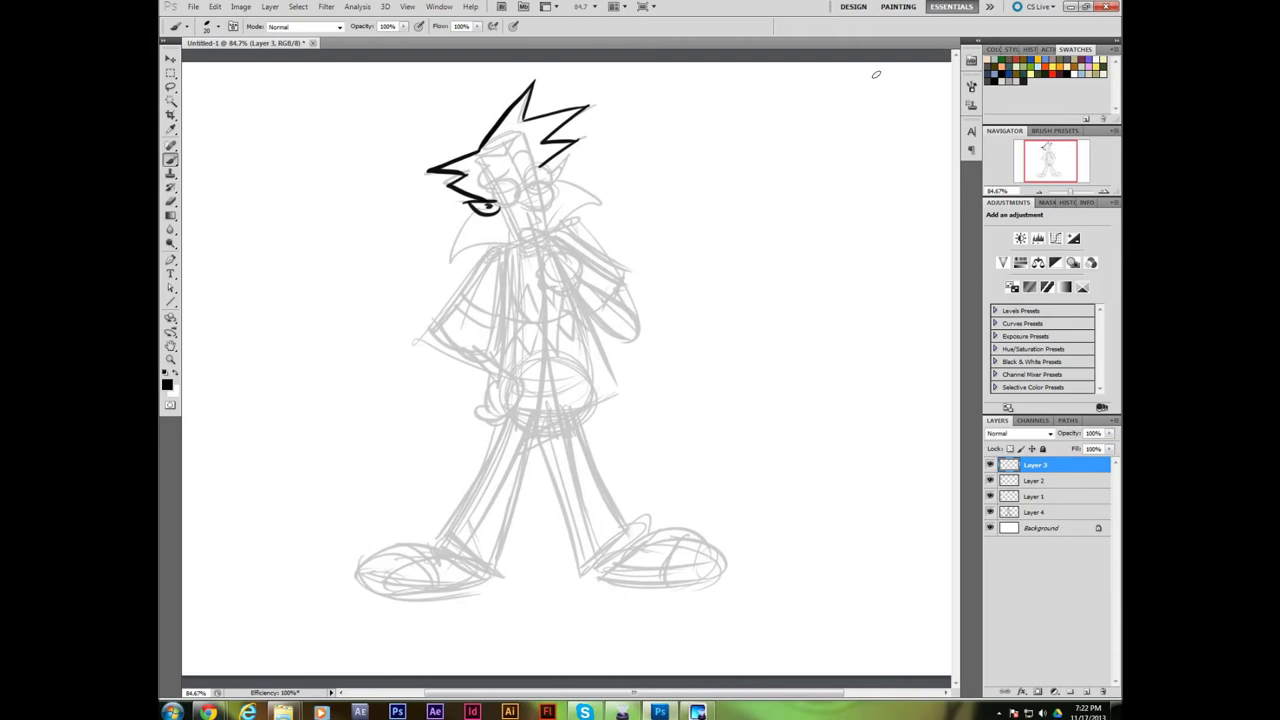
mouse_move(876, 74)
left_mouse_down()
mouse_move(812, 176)
mouse_move(831, 375)
mouse_move(817, 464)
mouse_move(770, 559)
mouse_move(713, 614)
left_mouse_up()
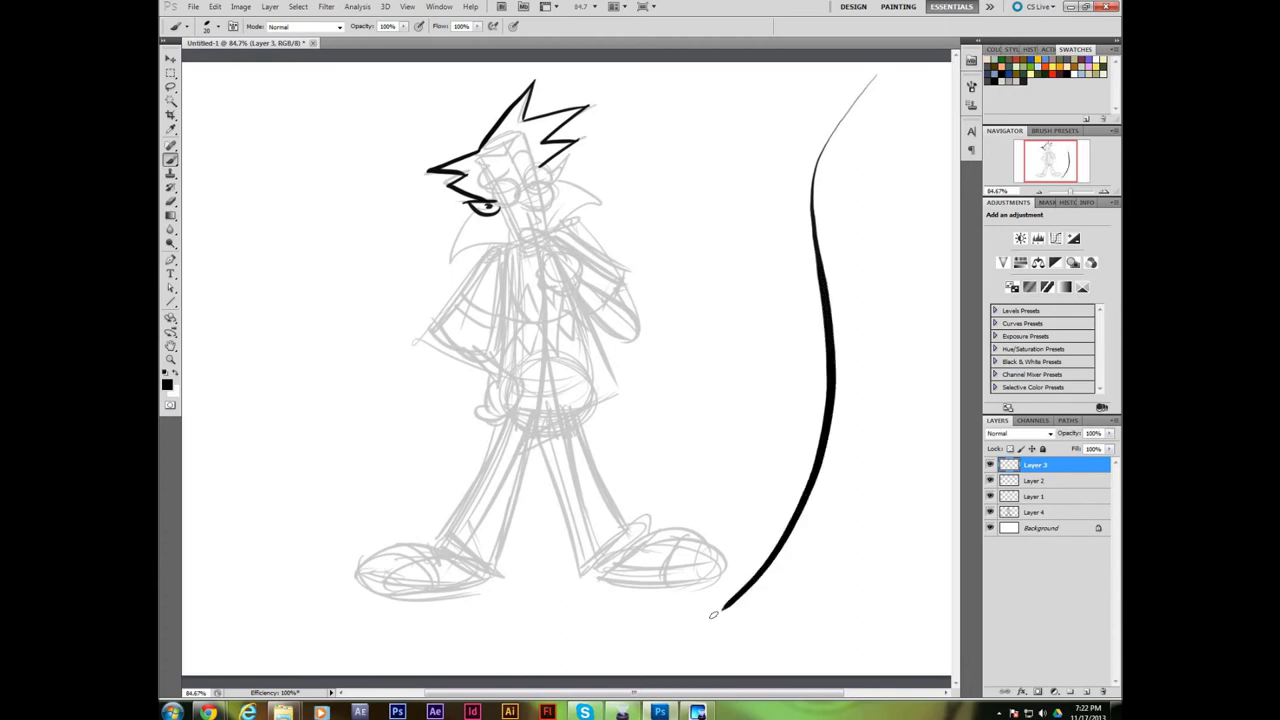
key("ctrl+z")
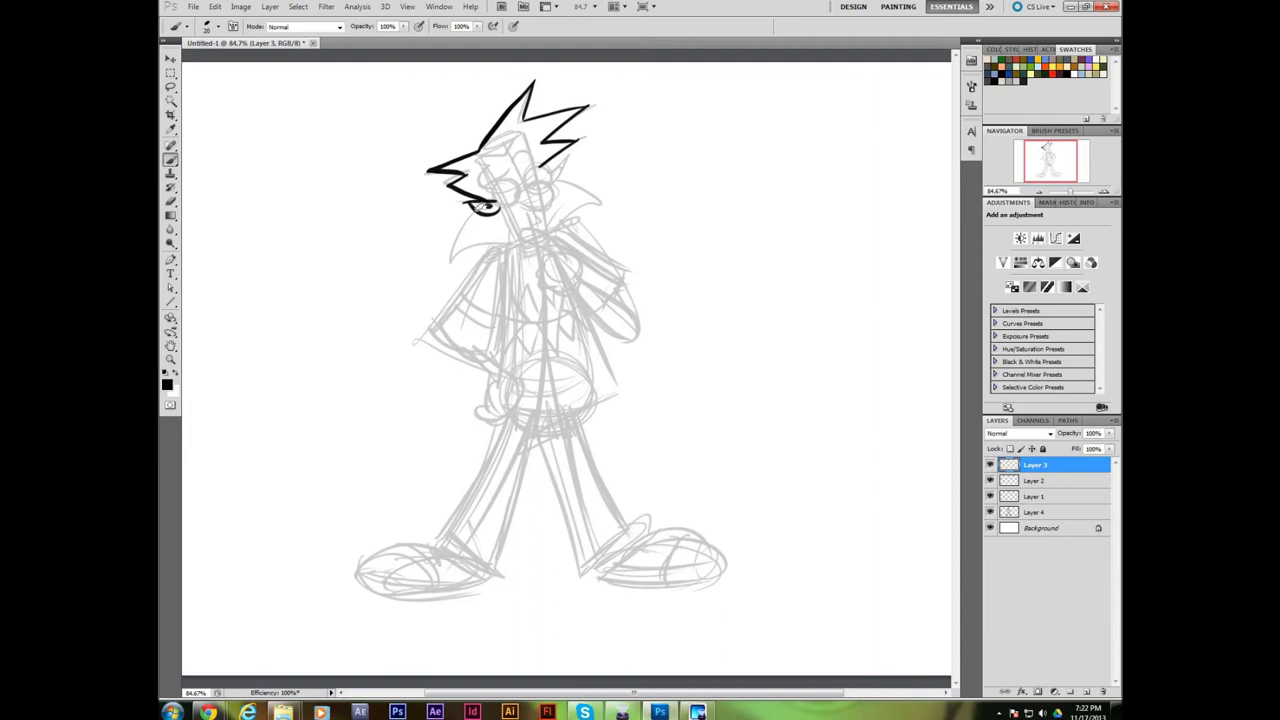
mouse_move(498, 210)
left_mouse_down()
mouse_move(512, 236)
mouse_move(548, 233)
mouse_move(526, 240)
mouse_move(558, 293)
mouse_move(580, 253)
left_mouse_up()
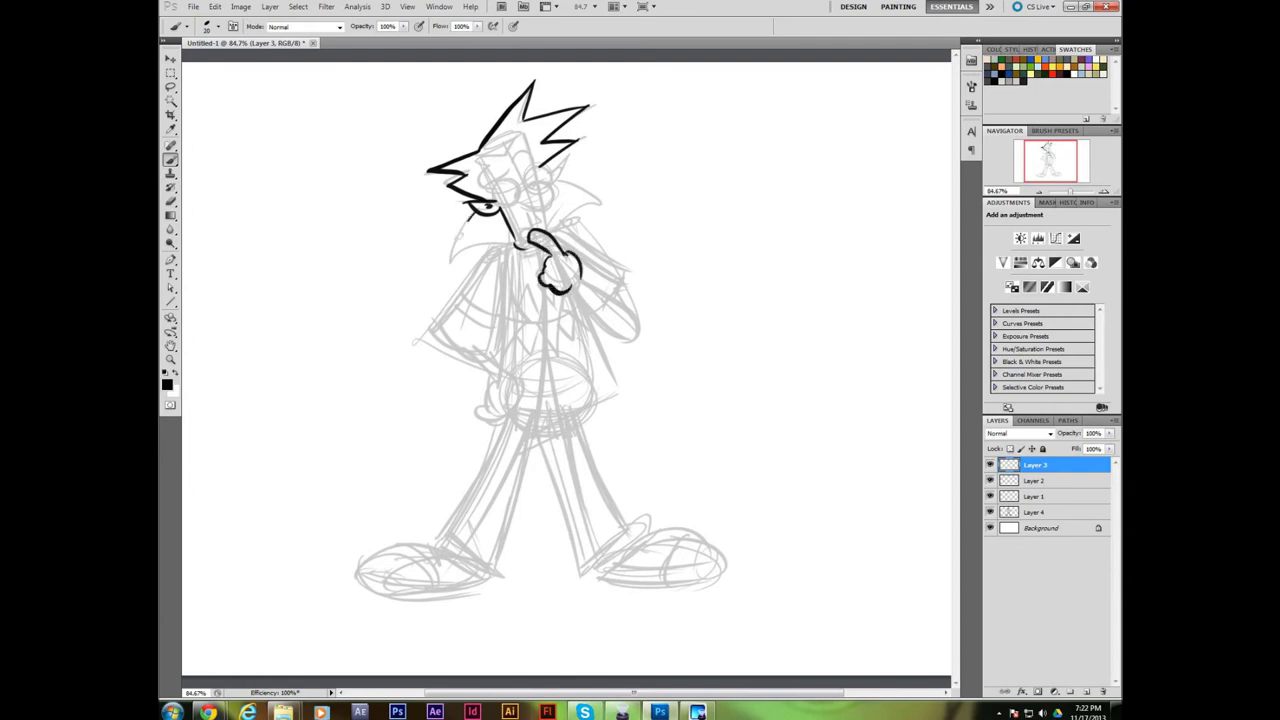
mouse_move(466, 215)
left_mouse_down()
mouse_move(514, 240)
mouse_move(556, 212)
left_mouse_up()
- Ink the collar, brows, eyelids and hairline over the eyes
mouse_move(497, 177)
left_mouse_down()
mouse_move(492, 205)
mouse_move(514, 207)
mouse_move(500, 178)
mouse_move(519, 199)
mouse_move(540, 163)
mouse_move(550, 180)
mouse_move(528, 192)
mouse_move(551, 204)
mouse_move(508, 166)
mouse_move(532, 155)
mouse_move(510, 152)
left_mouse_up()
mouse_move(505, 156)
left_mouse_down()
mouse_move(532, 128)
mouse_move(530, 150)
left_mouse_up()
mouse_move(462, 174)
left_mouse_down()
mouse_move(478, 160)
mouse_move(492, 176)
left_mouse_up()
left_click_drag(484, 170, 494, 194)
mouse_move(552, 162)
left_mouse_down()
mouse_move(592, 197)
mouse_move(550, 240)
mouse_move(540, 230)
mouse_move(540, 258)
mouse_move(532, 242)
mouse_move(488, 262)
mouse_move(442, 332)
mouse_move(492, 358)
left_mouse_up()
- Ink the torso sides, jacket hem, sleeve cuffs, both hands and waistline
left_click_drag(512, 266, 508, 352)
mouse_move(518, 298)
left_mouse_down()
mouse_move(520, 250)
mouse_move(626, 270)
mouse_move(618, 280)
left_mouse_up()
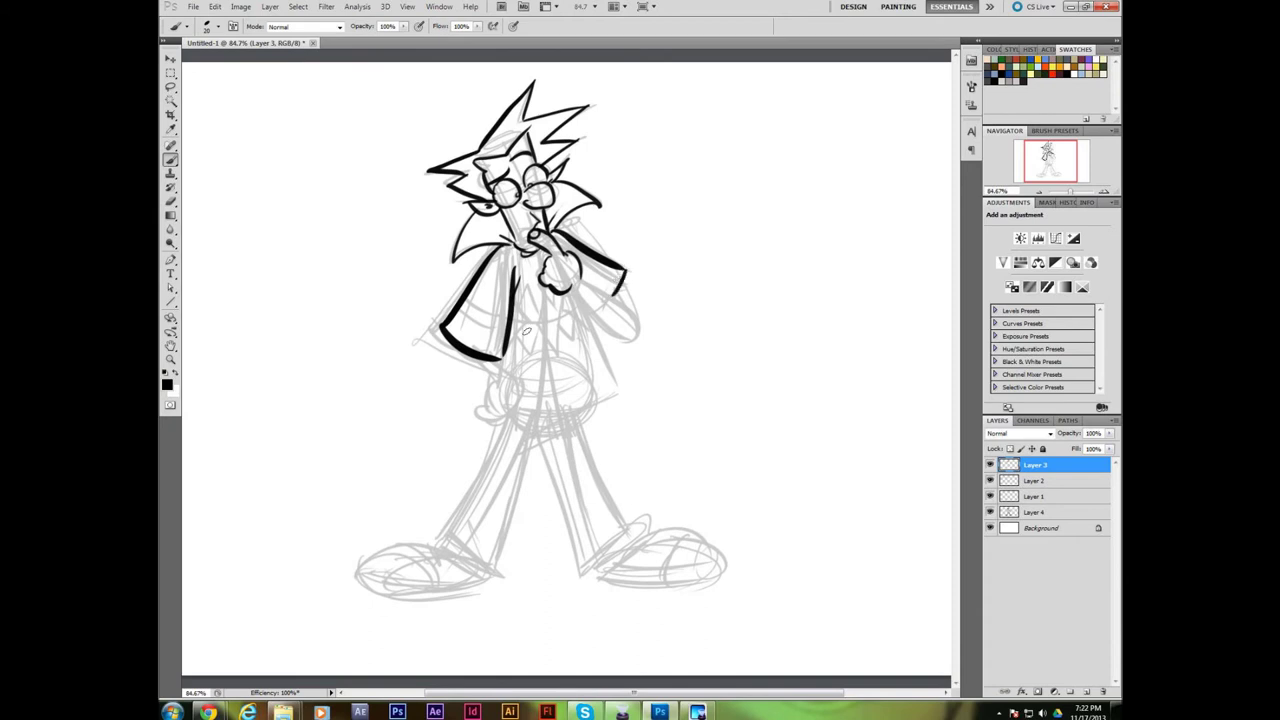
mouse_move(464, 350)
left_mouse_down()
mouse_move(493, 383)
mouse_move(503, 371)
mouse_move(483, 421)
mouse_move(497, 388)
left_mouse_up()
mouse_move(585, 285)
left_mouse_down()
mouse_move(605, 330)
mouse_move(620, 300)
mouse_move(628, 320)
mouse_move(609, 313)
mouse_move(616, 395)
left_mouse_up()
left_click_drag(520, 412, 618, 384)
mouse_move(484, 374)
left_mouse_down()
mouse_move(500, 405)
mouse_move(580, 411)
left_mouse_up()
mouse_move(530, 444)
left_mouse_down()
mouse_move(584, 420)
mouse_move(628, 520)
left_mouse_up()
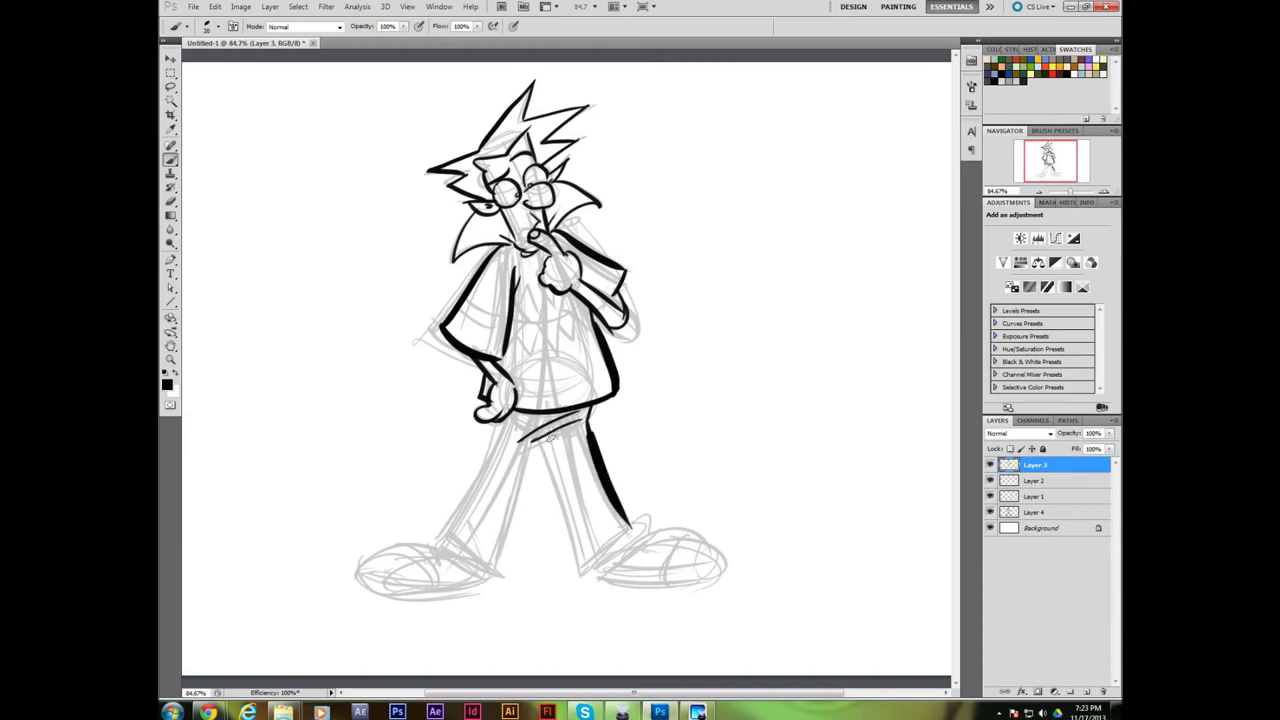
- Ink both trouser legs and their cuffs
left_click_drag(550, 432, 580, 558)
mouse_move(626, 518)
left_mouse_down()
mouse_move(640, 538)
mouse_move(576, 566)
mouse_move(590, 578)
mouse_move(644, 548)
left_mouse_up()
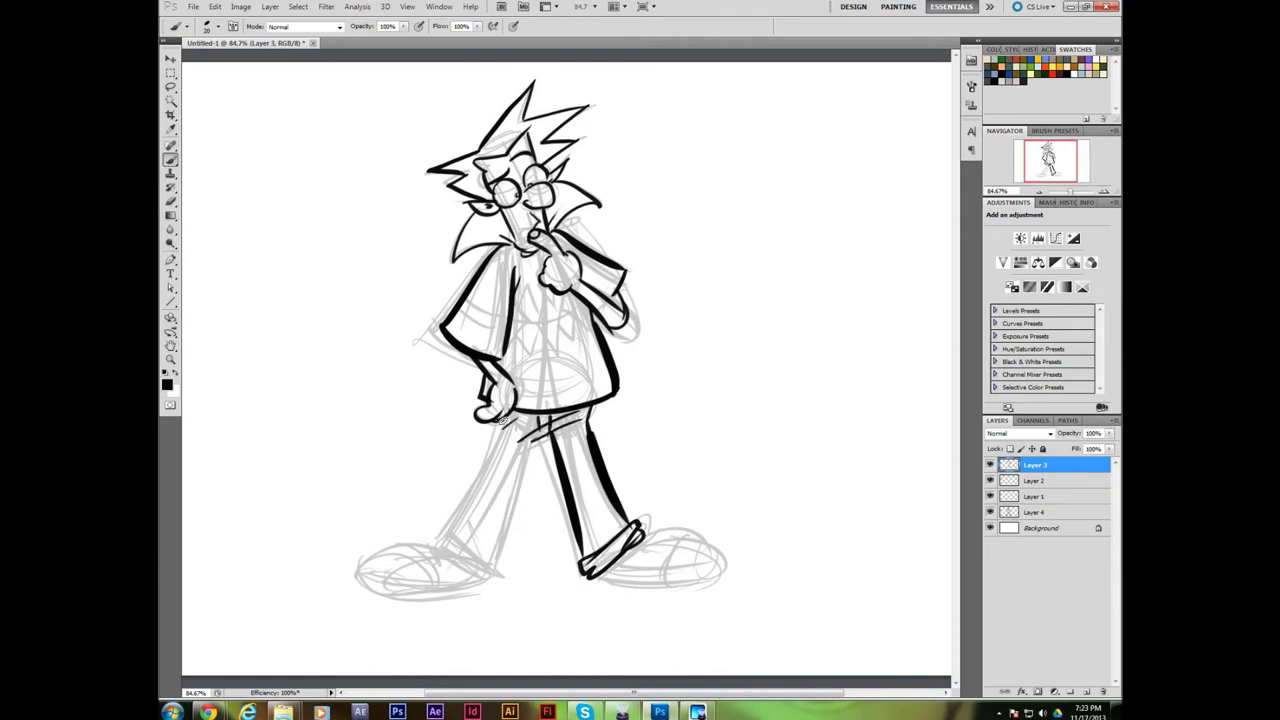
left_click_drag(501, 426, 452, 520)
mouse_move(532, 440)
left_mouse_down()
mouse_move(492, 555)
mouse_move(500, 580)
left_mouse_up()
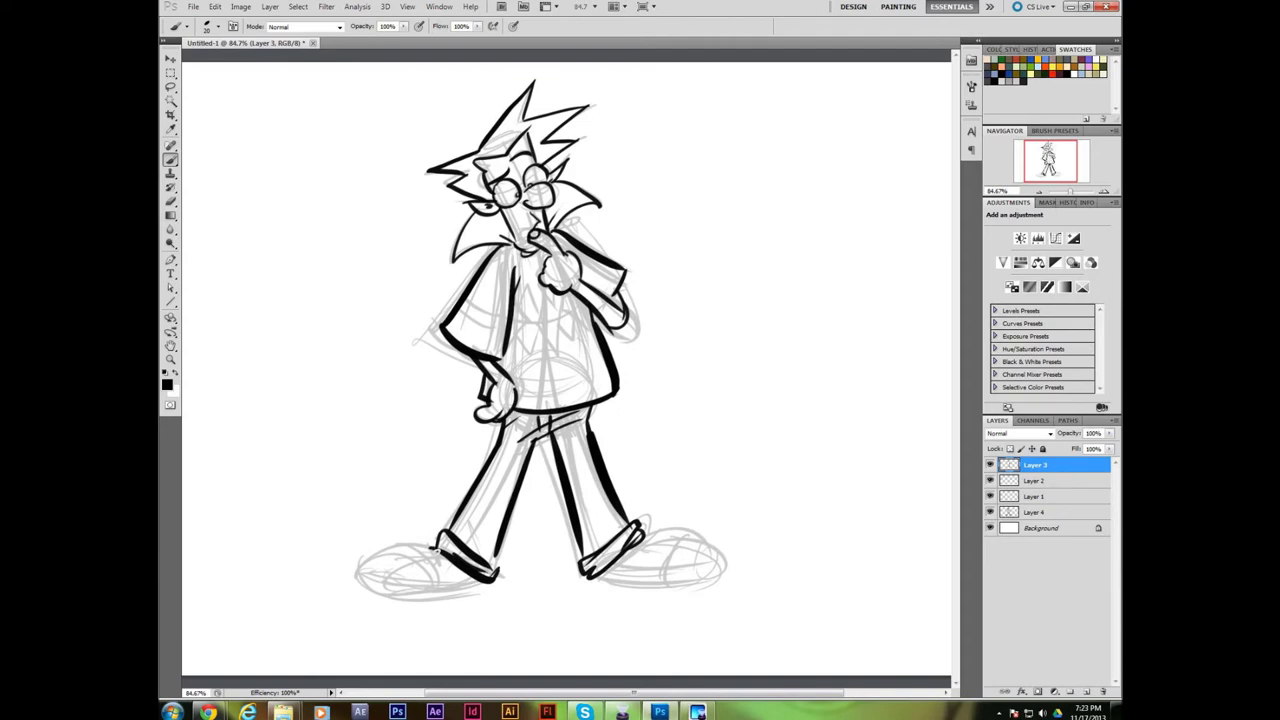
mouse_move(440, 546)
left_mouse_down()
mouse_move(380, 549)
mouse_move(372, 590)
mouse_move(484, 592)
left_mouse_up()
- Ink both shoes with soles, toe curves and laces
left_click_drag(372, 578, 488, 578)
mouse_move(400, 545)
left_mouse_down()
mouse_move(430, 591)
mouse_move(450, 572)
left_mouse_up()
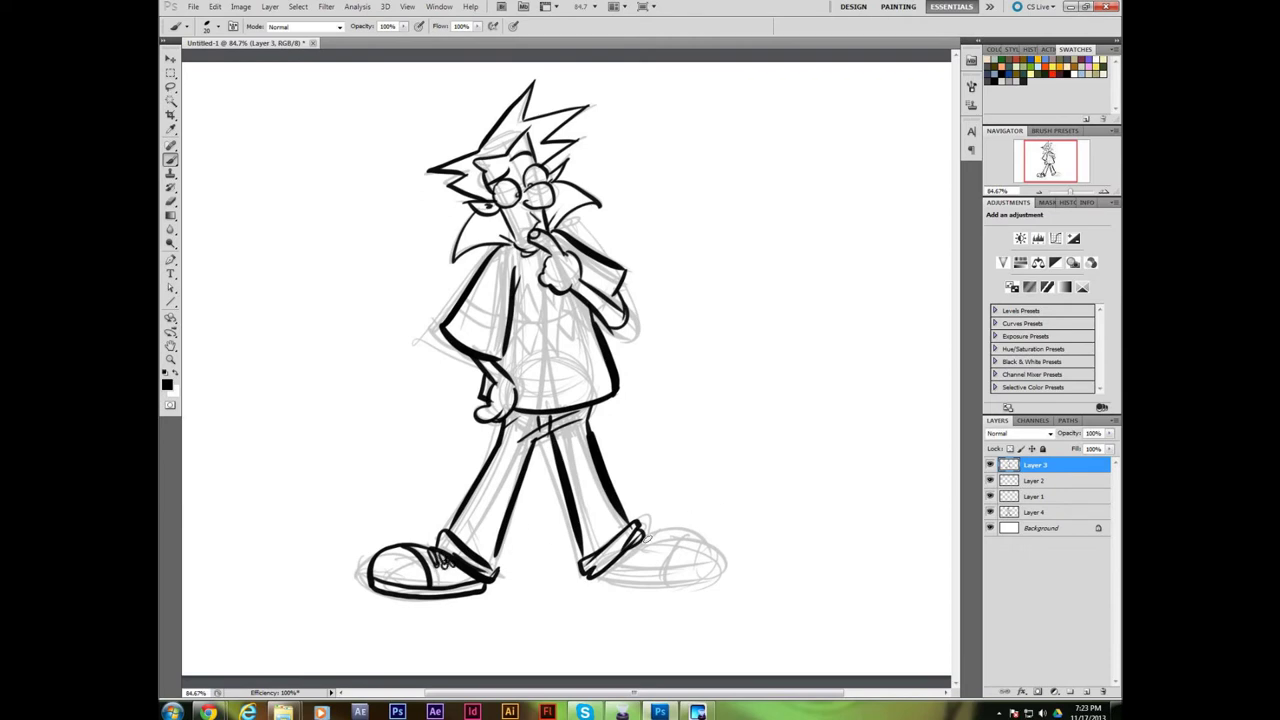
left_click_drag(646, 534, 716, 568)
left_click_drag(594, 572, 628, 584)
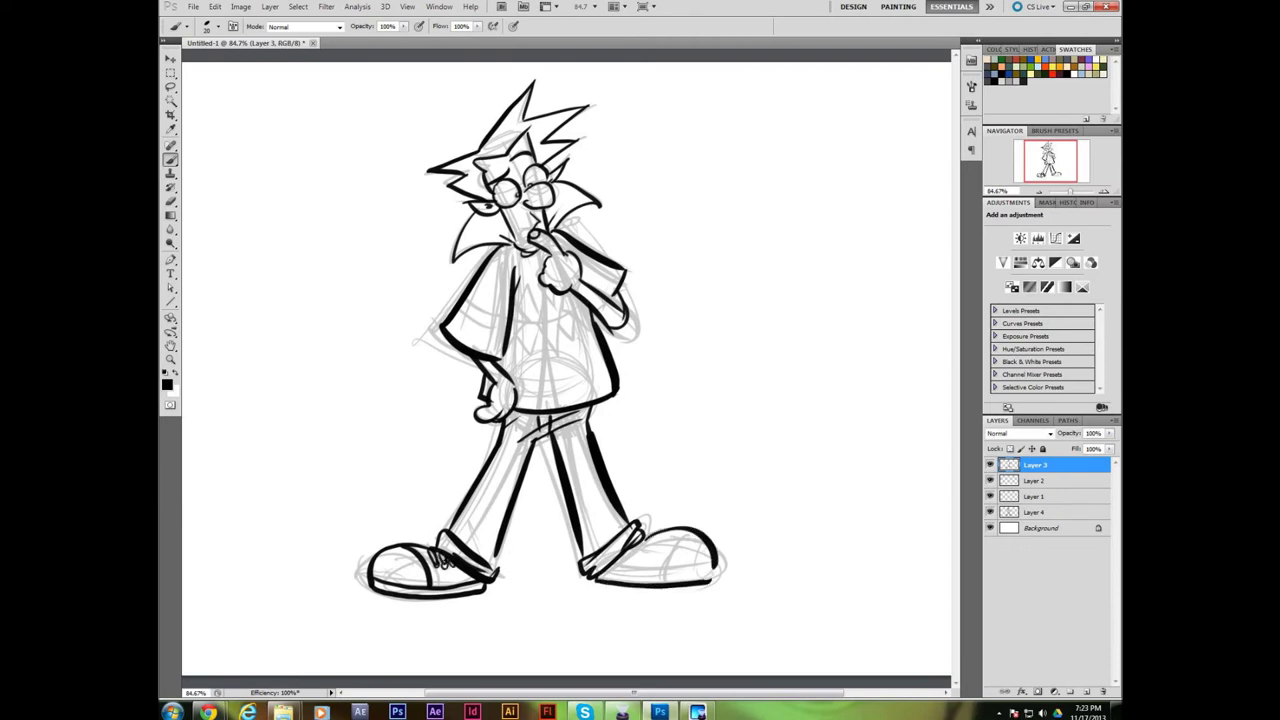
left_click_drag(712, 556, 600, 576)
mouse_move(680, 572)
left_mouse_down()
mouse_move(712, 560)
mouse_move(662, 570)
mouse_move(642, 556)
mouse_move(654, 556)
left_mouse_up()
left_click_drag(594, 460, 574, 538)
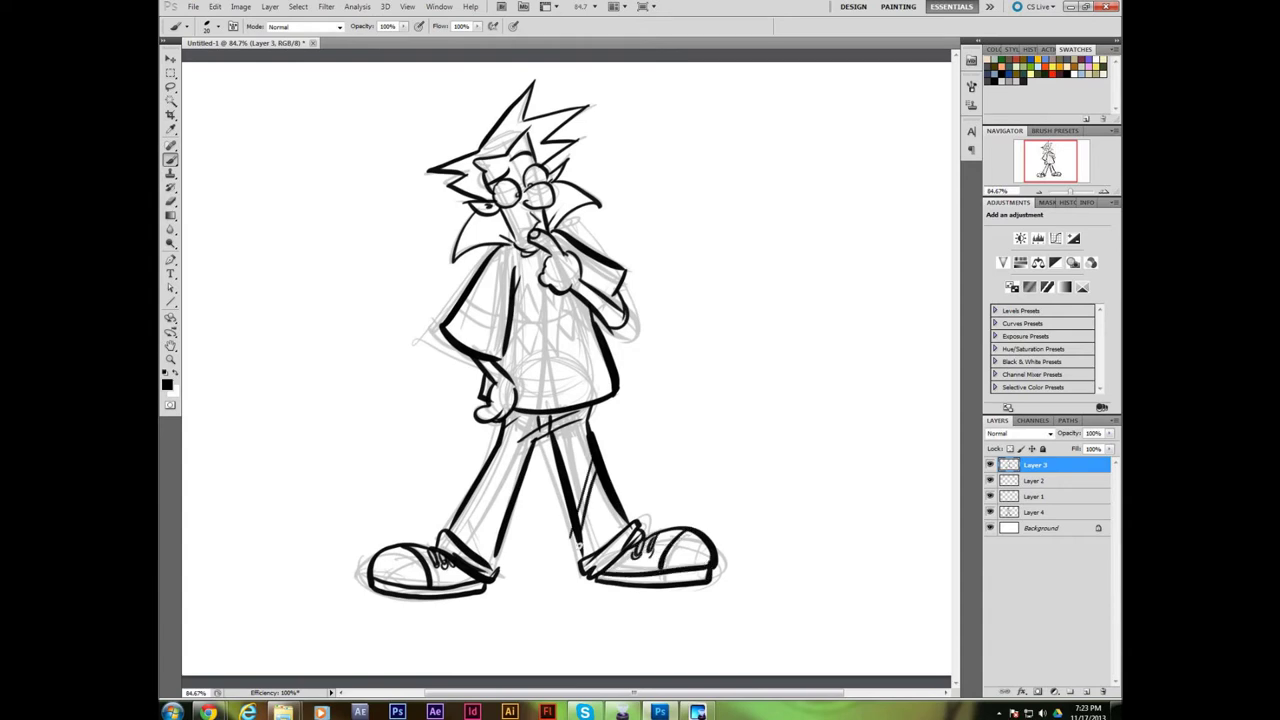
- Add trouser and sleeve creases, a tie and the shirt's diamond pattern
left_click_drag(524, 446, 586, 423)
mouse_move(507, 311)
left_mouse_down()
mouse_move(470, 303)
mouse_move(512, 320)
mouse_move(506, 340)
left_mouse_up()
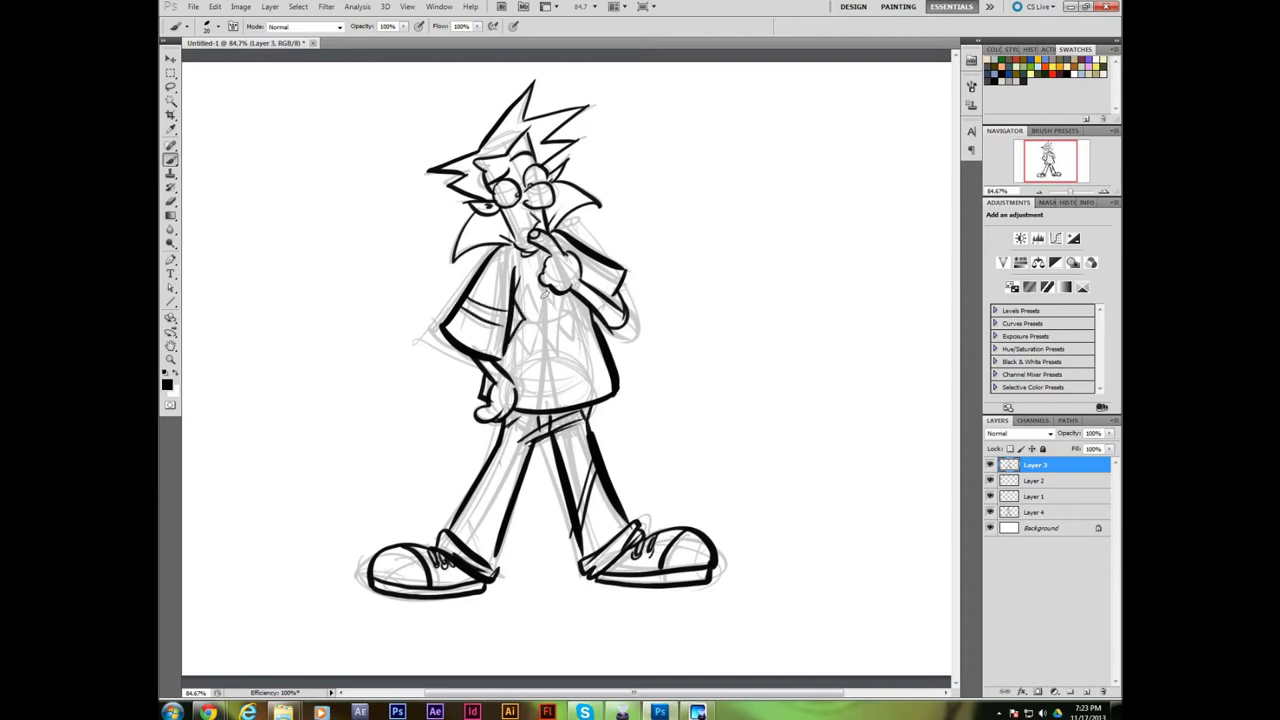
mouse_move(543, 293)
left_mouse_down()
mouse_move(549, 352)
mouse_move(558, 308)
mouse_move(580, 342)
left_mouse_up()
mouse_move(512, 310)
left_mouse_down()
mouse_move(533, 338)
mouse_move(532, 311)
mouse_move(578, 314)
left_mouse_up()
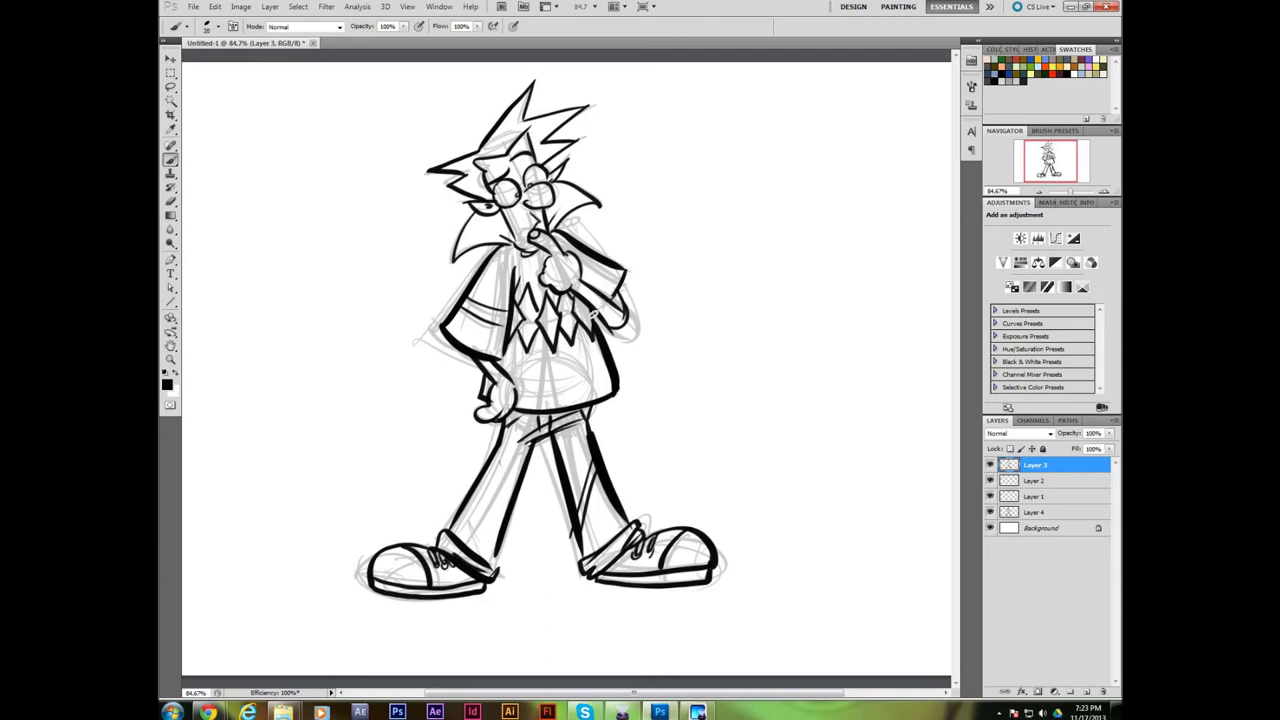
left_click_drag(580, 256, 594, 282)
- Hide the faded Layer 4 sketch so only the inks show
left_click(1056, 515)
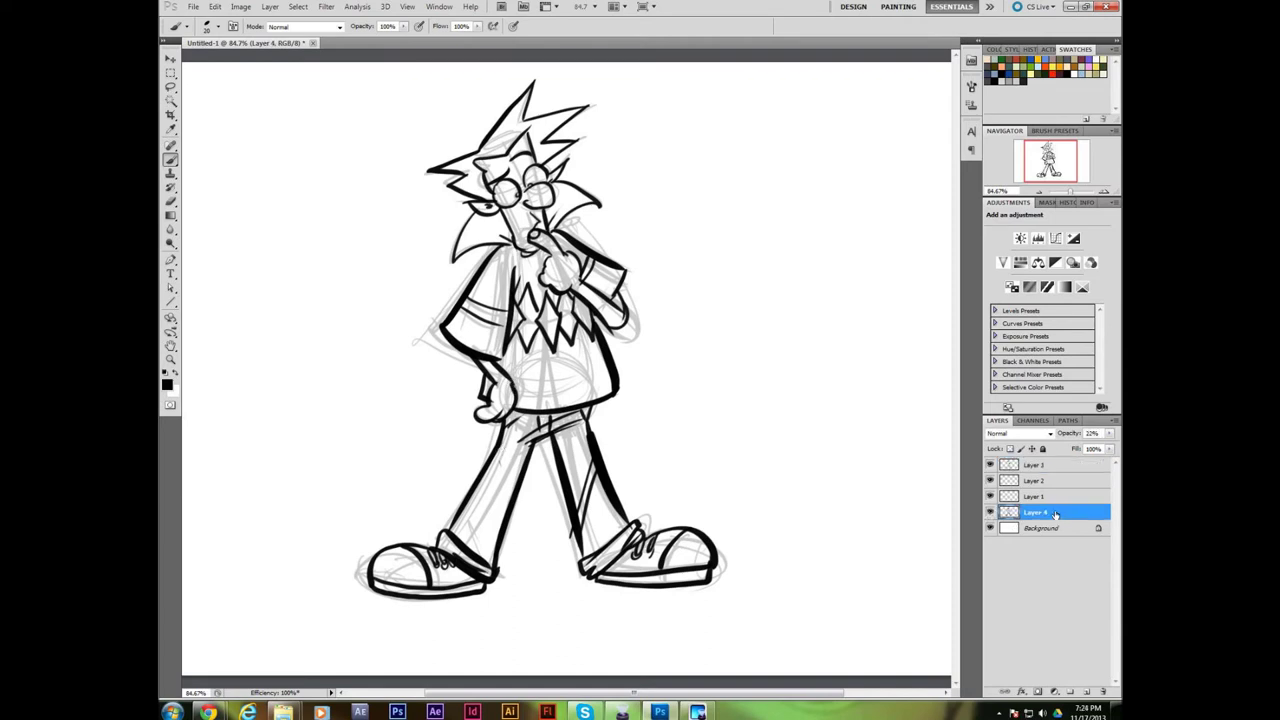
left_click(990, 512)
left_click(990, 512)
left_click(990, 512)
left_click(990, 512)
left_click(990, 512)
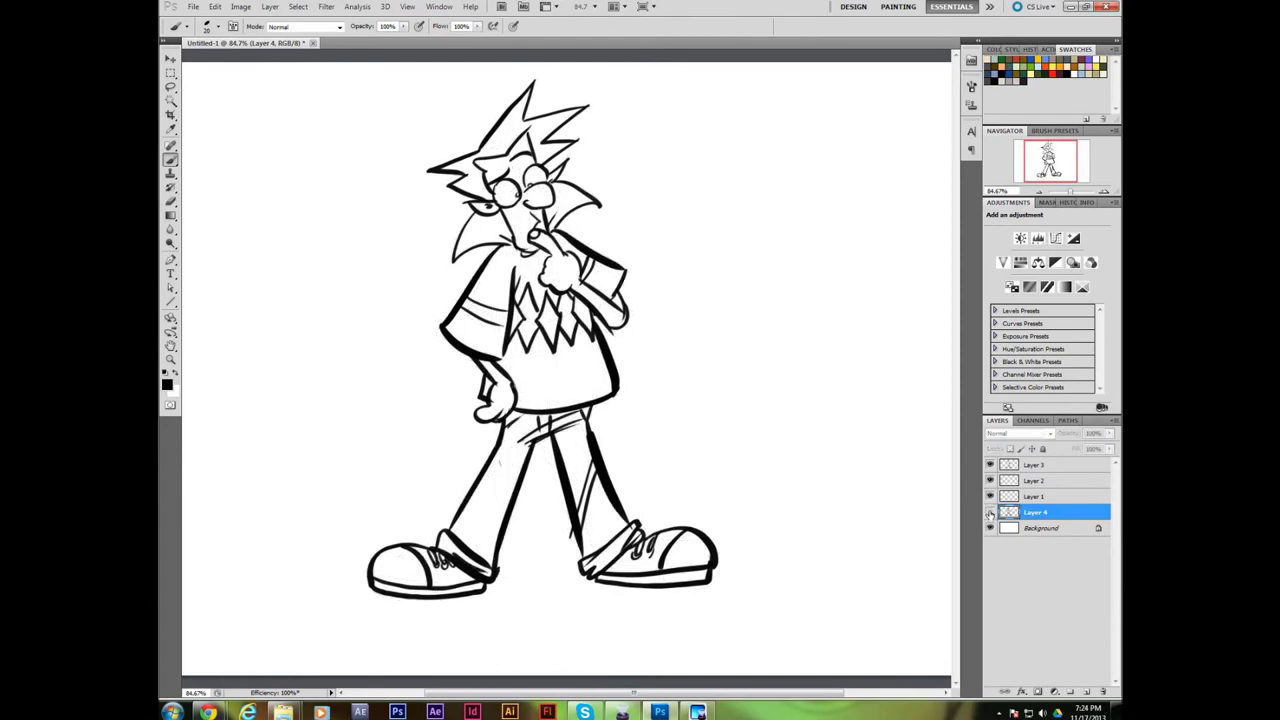
- Return to Layer 3 and zoom out to 50% to see the whole page
left_click(1064, 467)
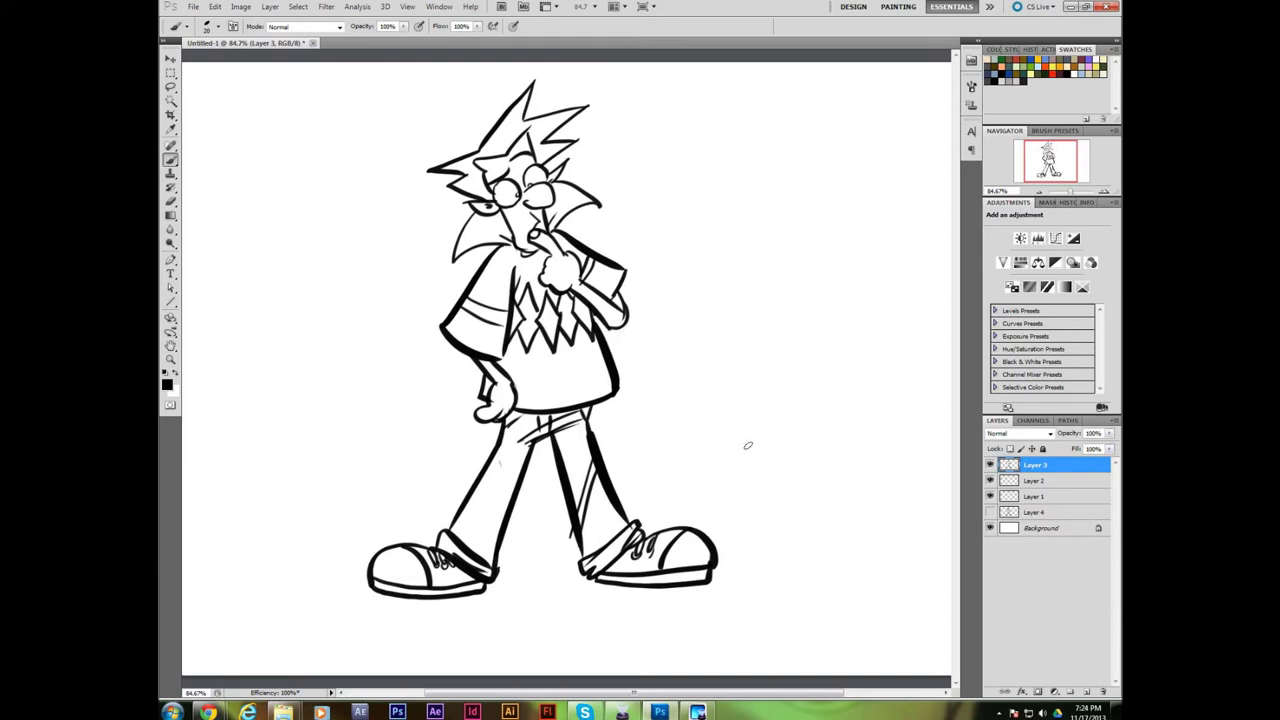
left_click(722, 436, "ctrl+alt")
left_click(727, 443, "alt")
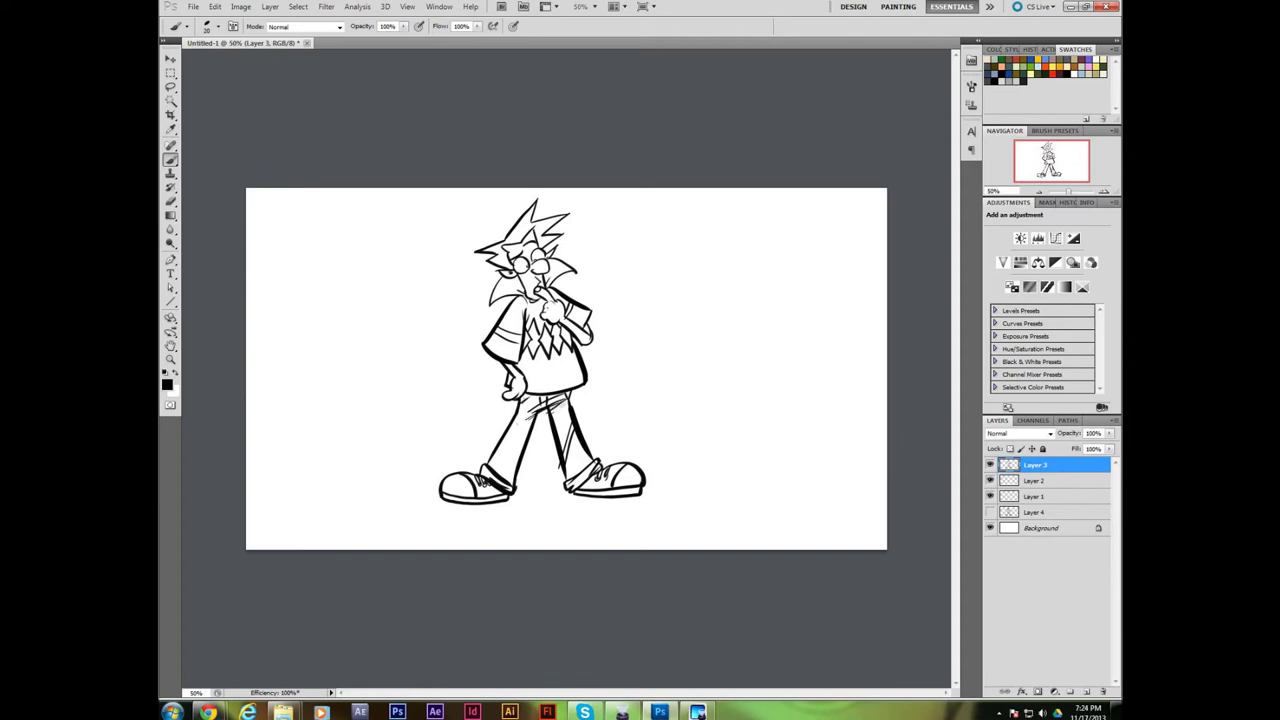
- Hatch the shoe and lower leg, then pick an orange swatch and switch to Layer 2
left_click_drag(576, 490, 594, 478)
left_click_drag(504, 447, 505, 470)
left_click(1039, 63)
left_click(1075, 484)
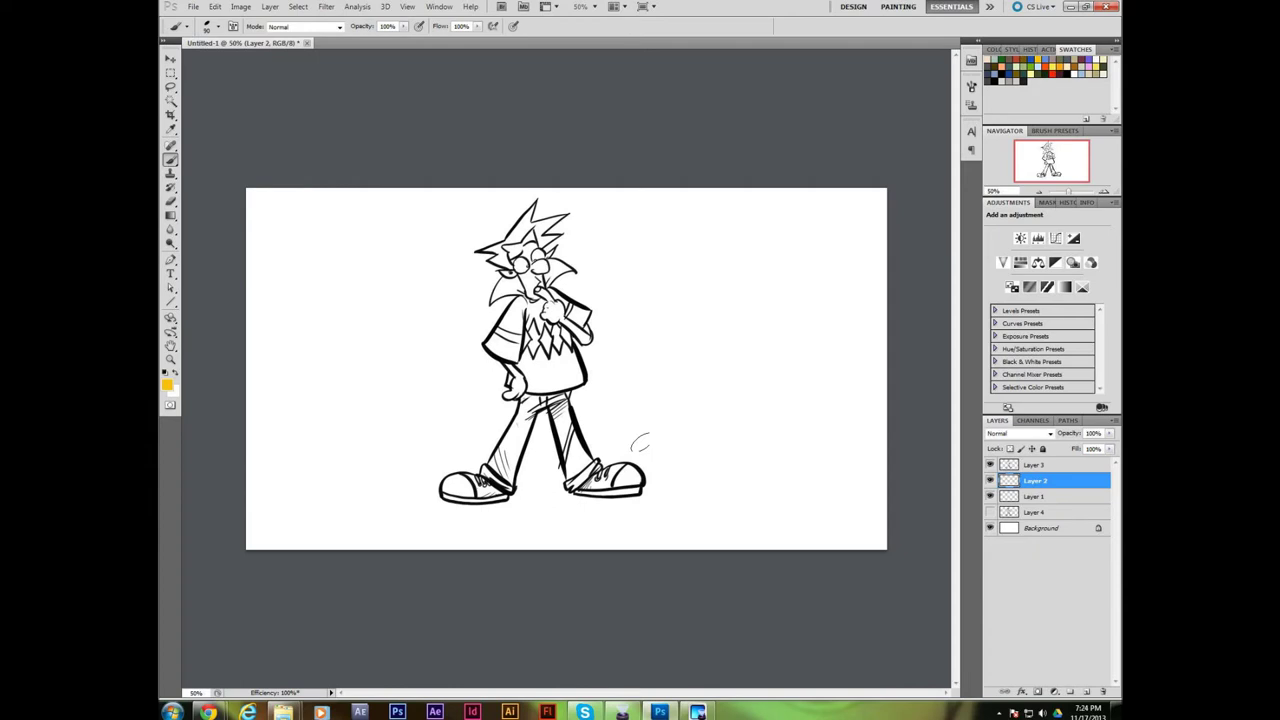
key("bracketright")
key("bracketright")
key("bracketright")
key("bracketright")
key("bracketright")
key("bracketright")
key("bracketright")
mouse_move(504, 222)
left_mouse_down()
mouse_move(536, 338)
mouse_move(601, 398)
mouse_move(609, 370)
mouse_move(571, 268)
mouse_move(618, 410)
left_mouse_up()
mouse_move(512, 310)
left_mouse_down()
mouse_move(484, 400)
mouse_move(545, 455)
left_mouse_up()
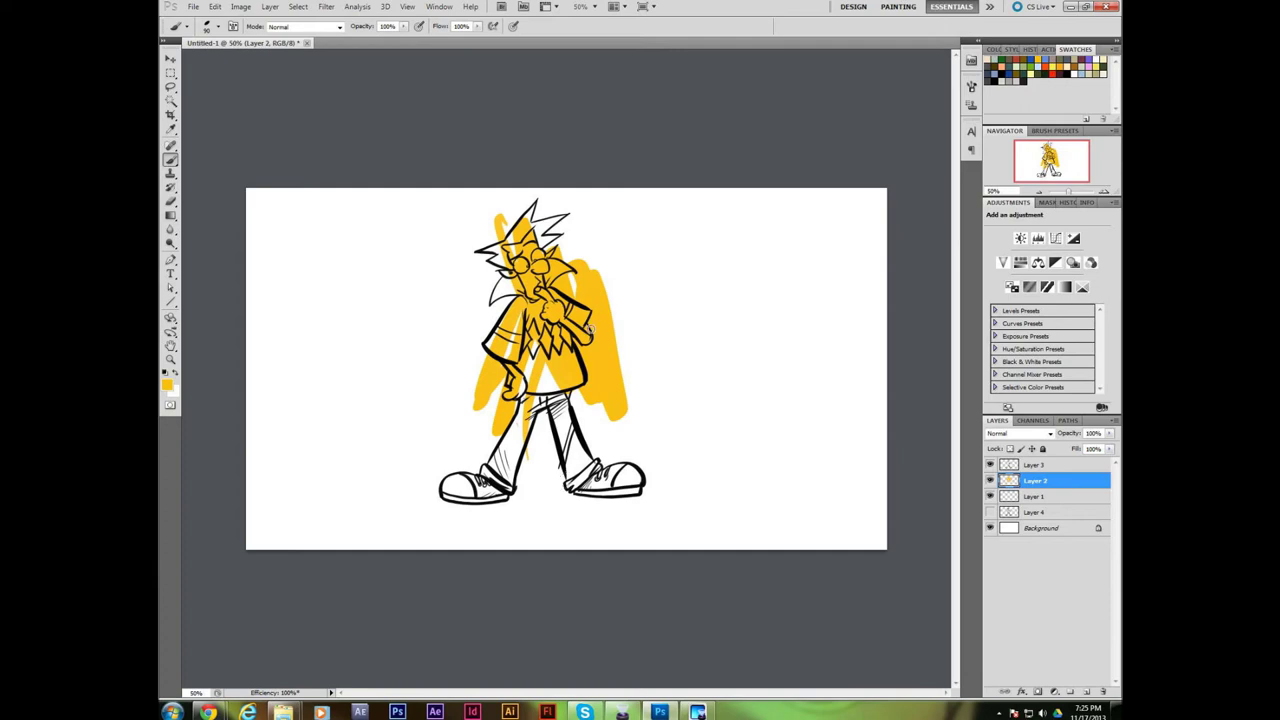
mouse_move(554, 282)
left_mouse_down()
mouse_move(572, 300)
mouse_move(556, 258)
mouse_move(595, 322)
mouse_move(608, 289)
left_mouse_up()
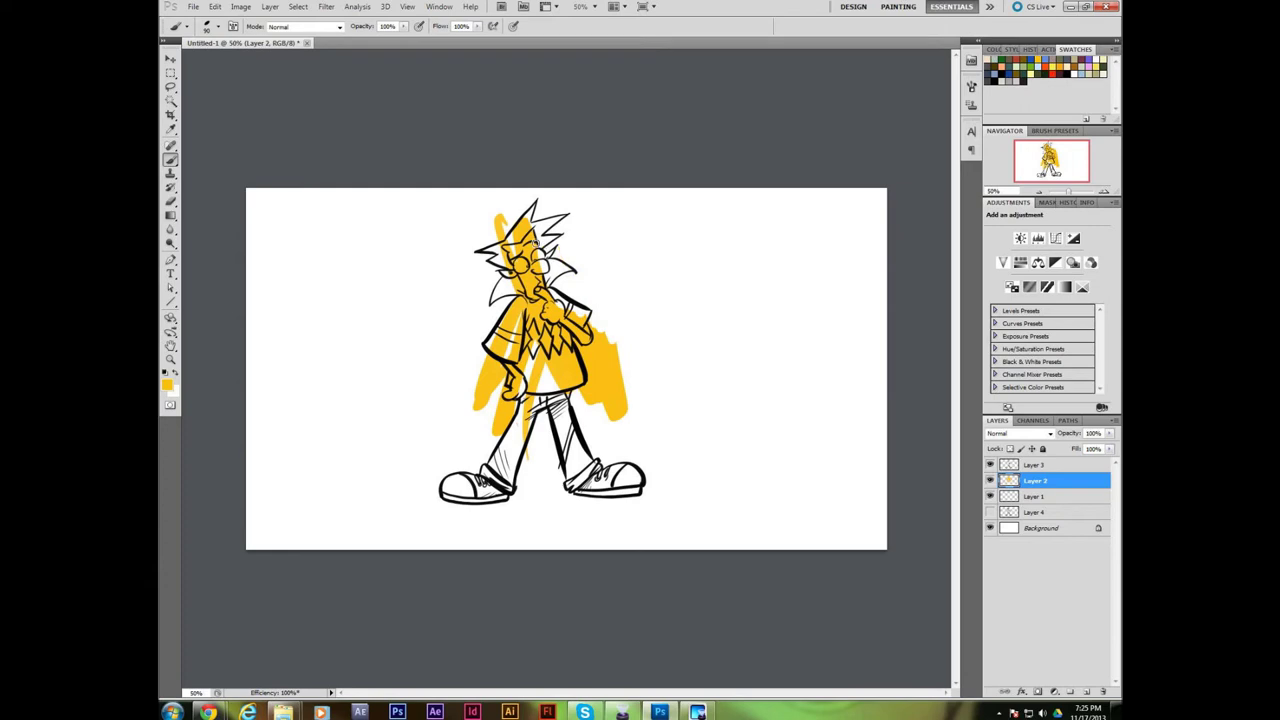
mouse_move(535, 243)
left_mouse_down()
mouse_move(500, 206)
mouse_move(518, 265)
mouse_move(542, 273)
mouse_move(521, 234)
mouse_move(513, 261)
mouse_move(527, 286)
mouse_move(485, 405)
mouse_move(540, 305)
mouse_move(505, 430)
mouse_move(545, 305)
mouse_move(515, 431)
mouse_move(548, 335)
mouse_move(575, 365)
mouse_move(588, 335)
mouse_move(605, 400)
mouse_move(617, 346)
mouse_move(626, 409)
left_mouse_up()
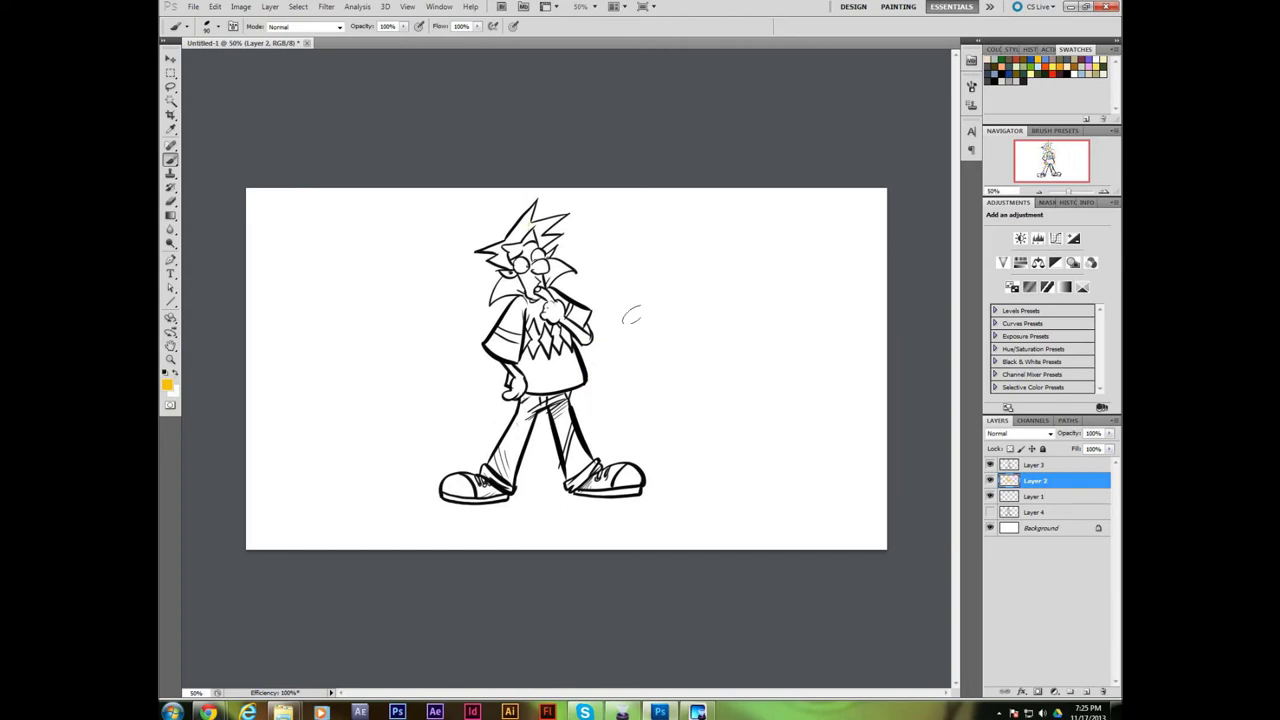
- Undo a trial yellow stroke on Layer 3, then paint the raised arm's sleeve orange on Layer 2
left_click(1084, 464)
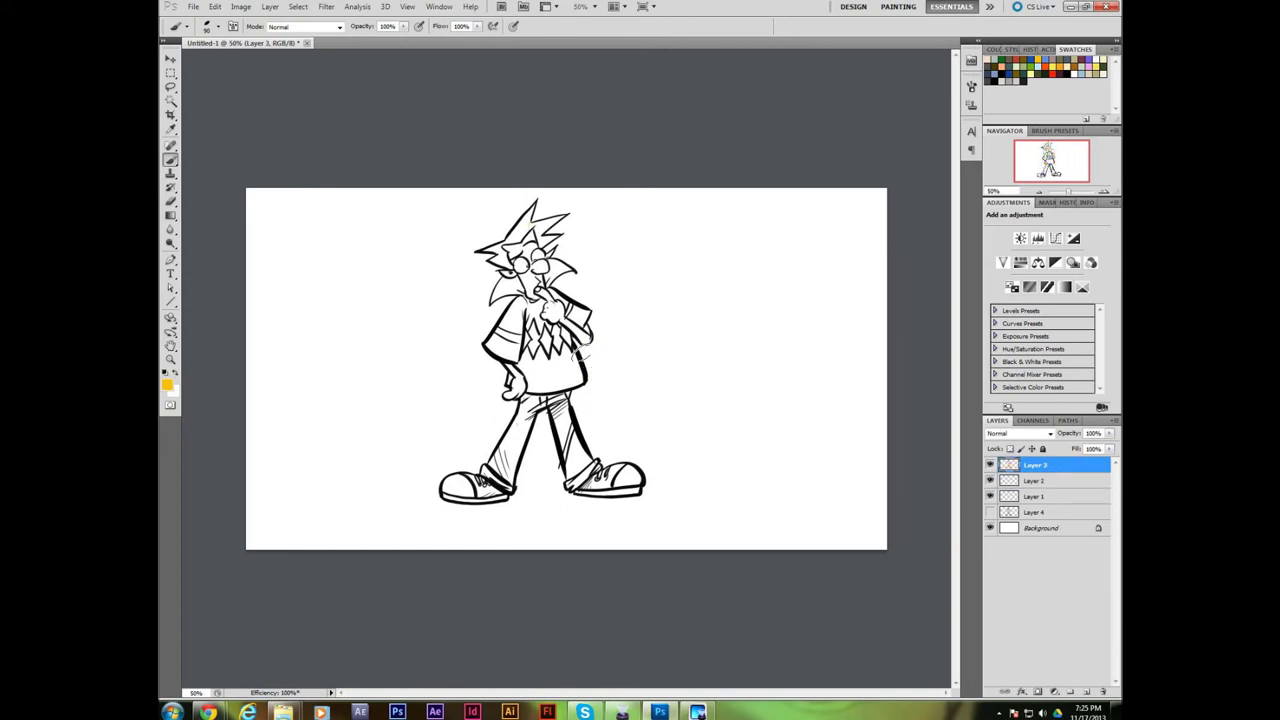
mouse_move(556, 298)
left_mouse_down()
mouse_move(585, 425)
mouse_move(598, 405)
left_mouse_up()
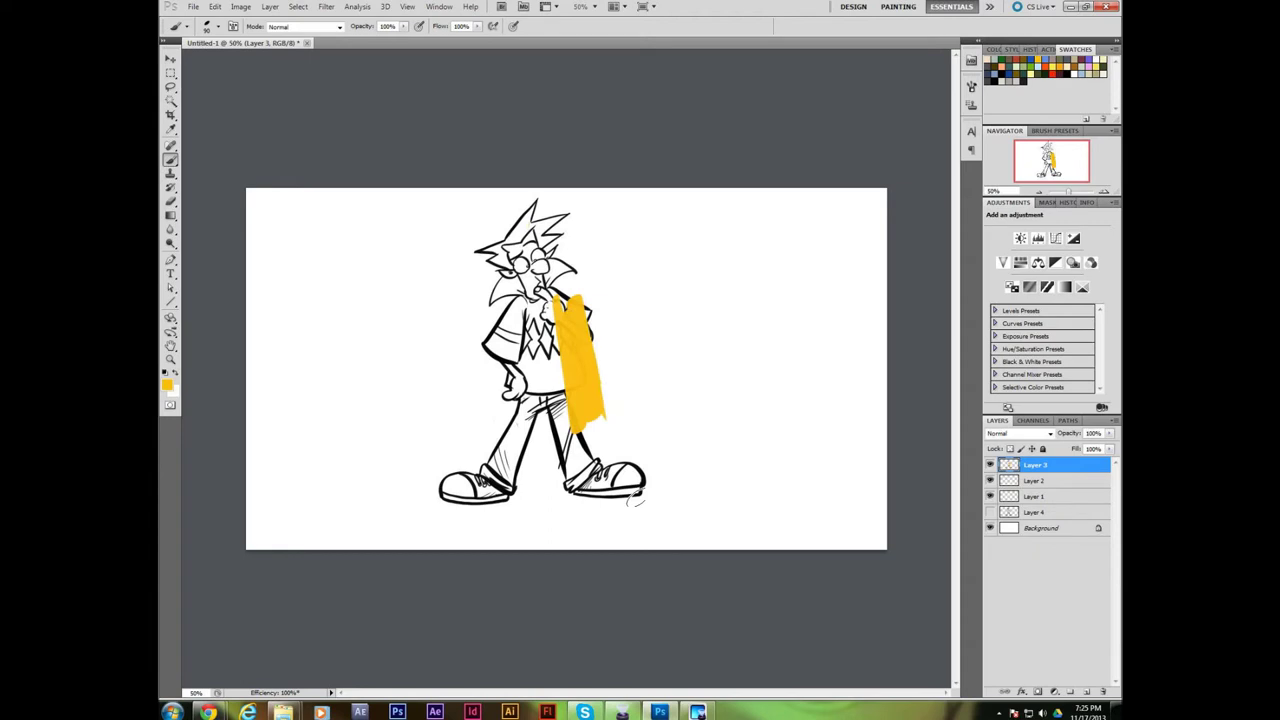
mouse_move(596, 300)
left_mouse_down()
mouse_move(560, 360)
mouse_move(585, 415)
left_mouse_up()
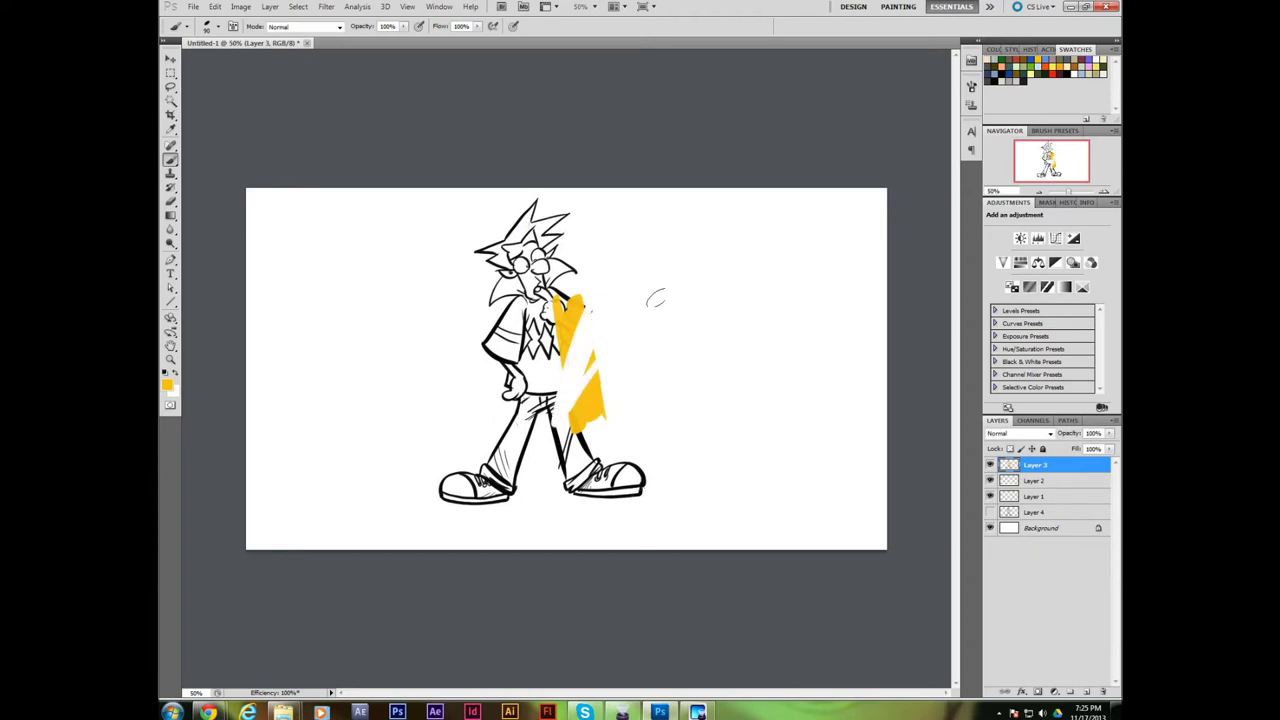
key("ctrl+z")
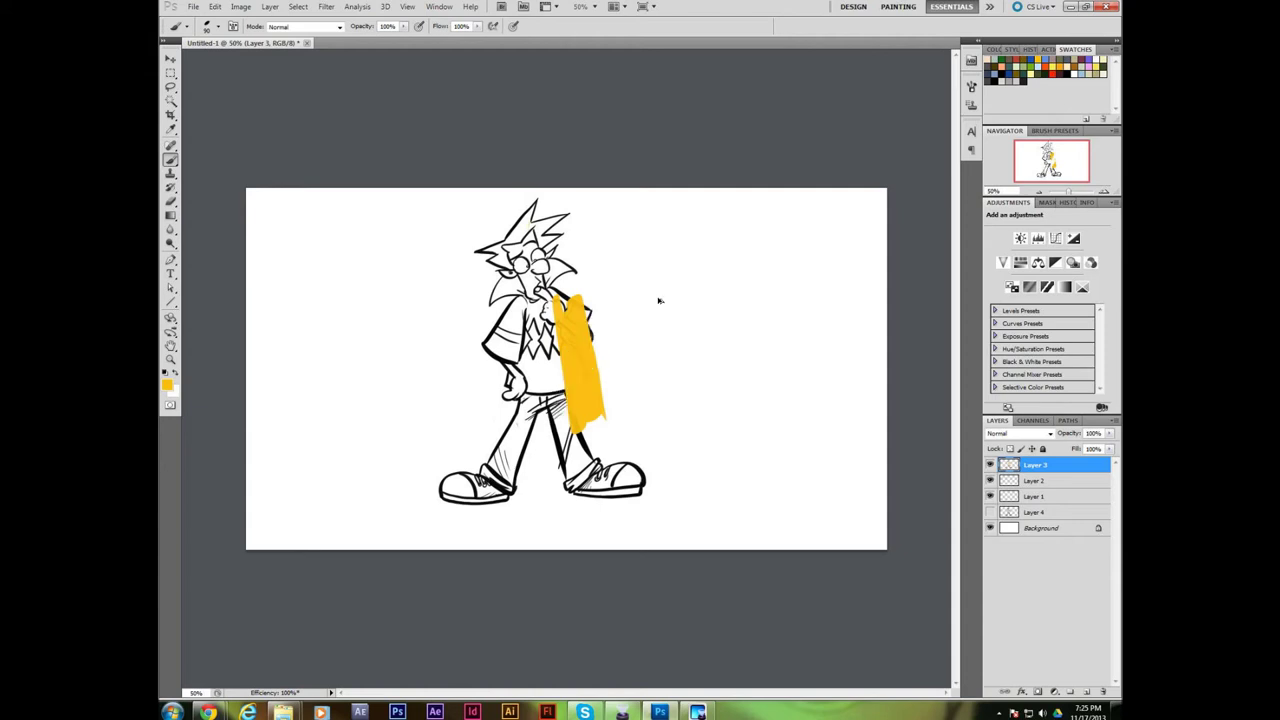
key("ctrl+alt+z")
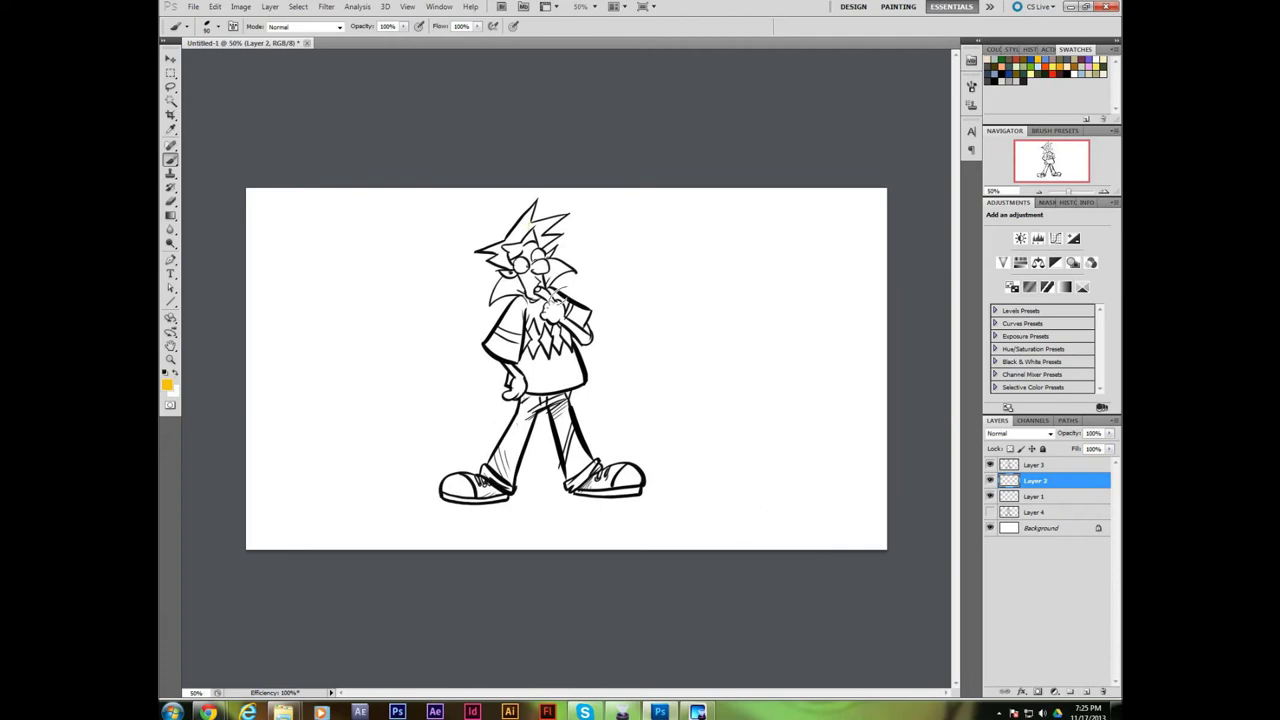
left_click_drag(546, 286, 584, 318)
- Magic-wand the collar and shirt body on Layer 3 and fill them orange on Layer 2
left_click(170, 101)
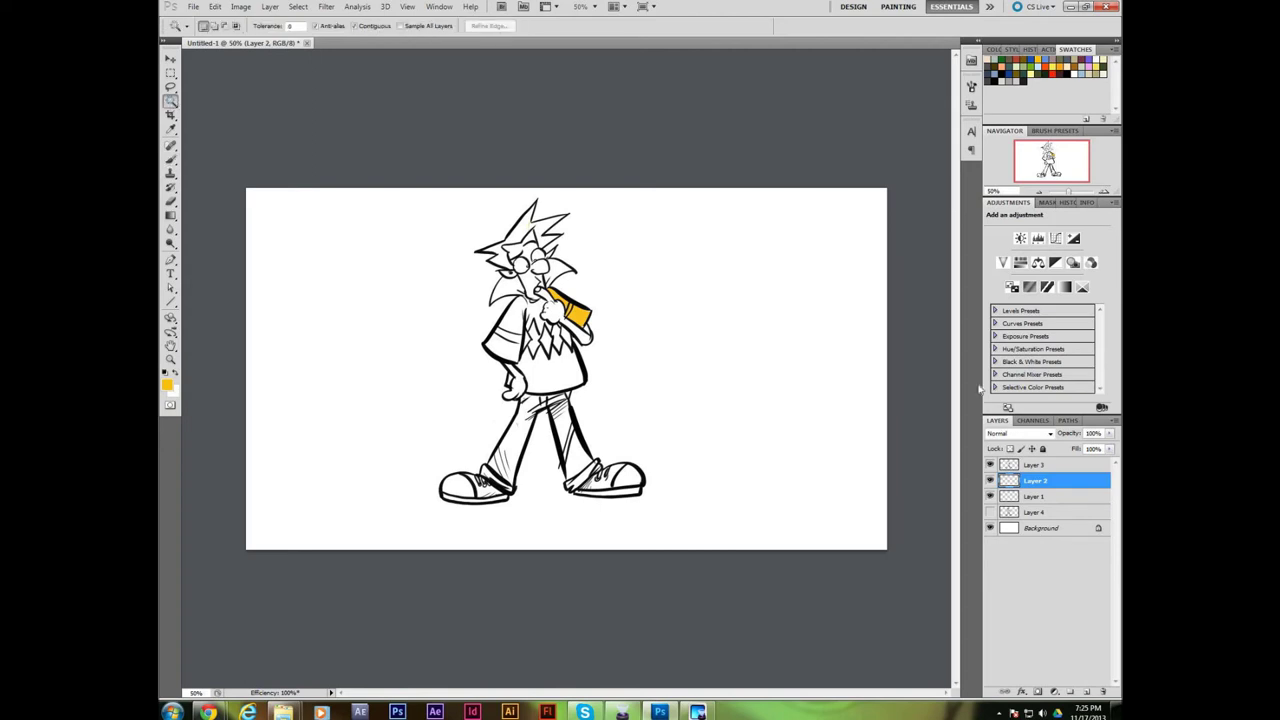
left_click(1059, 468)
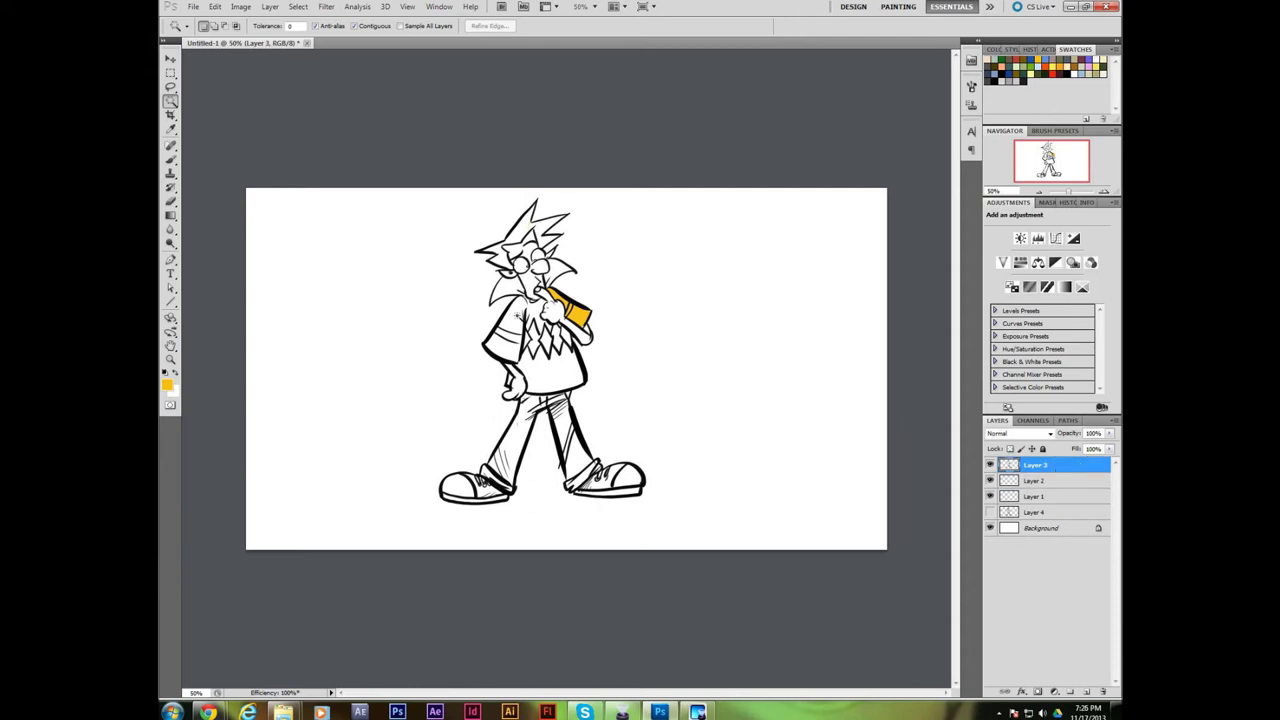
left_click(527, 320)
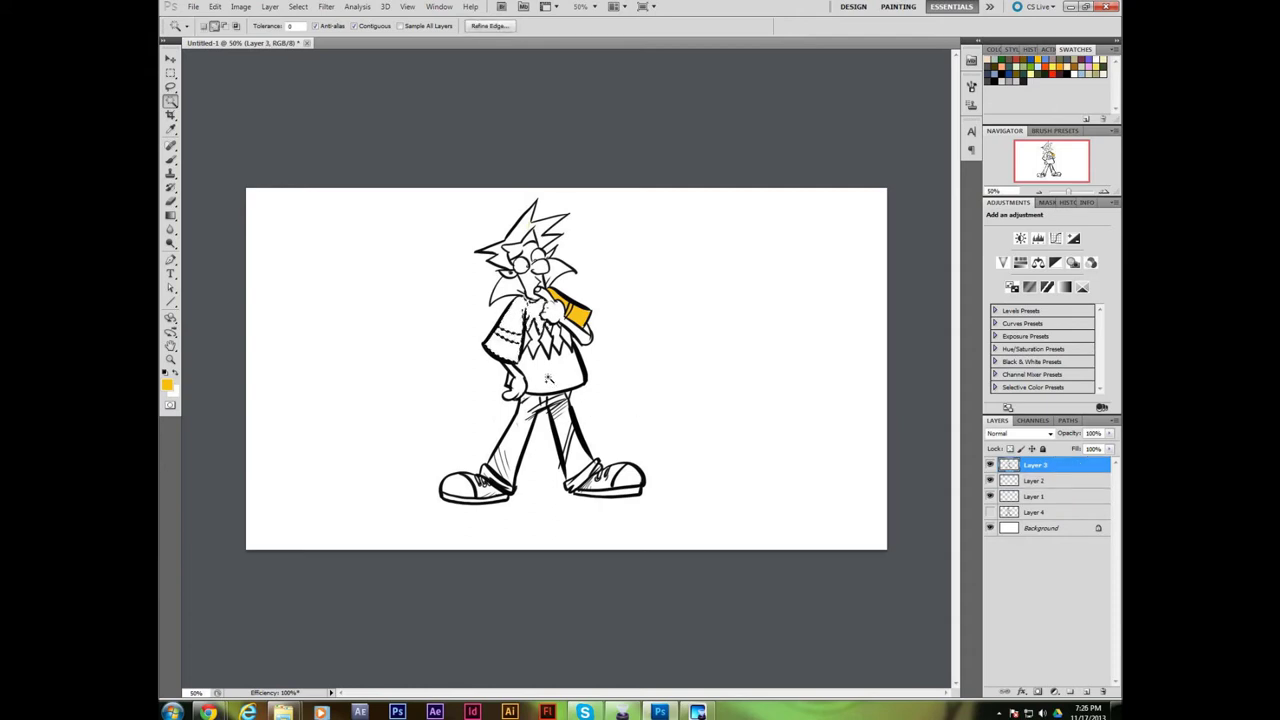
left_click(572, 378, "shift")
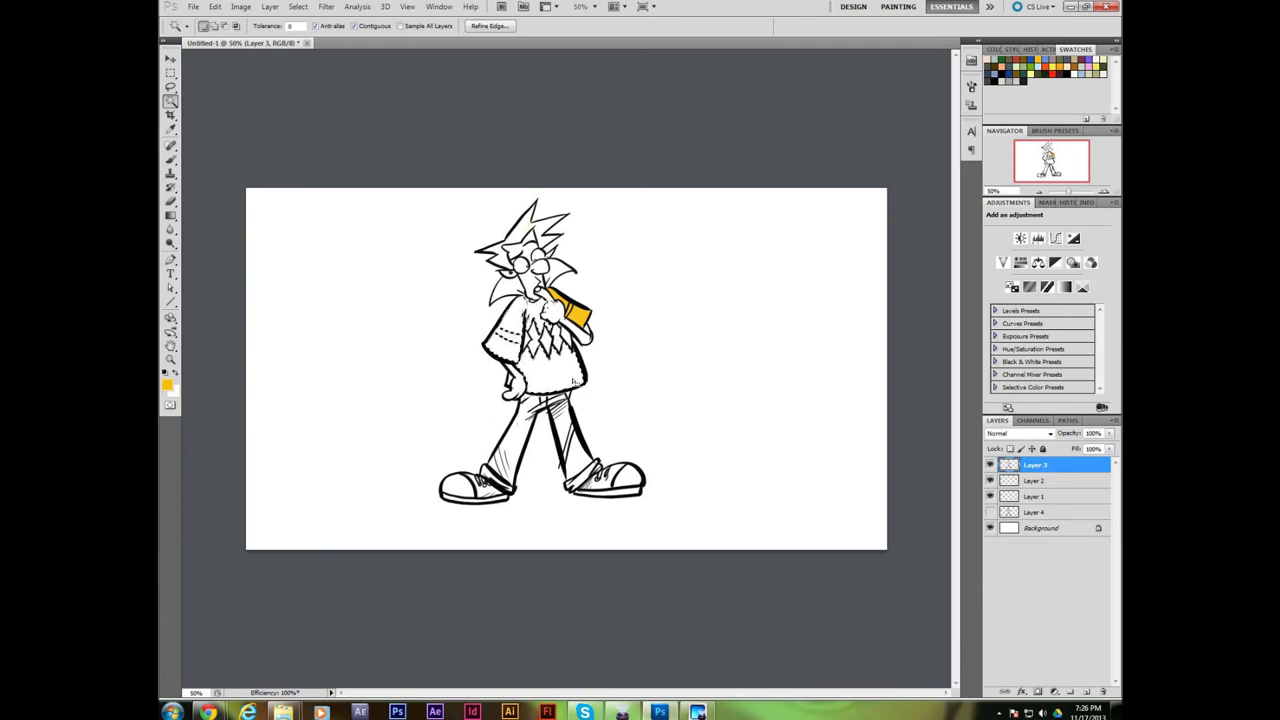
left_click(1066, 484)
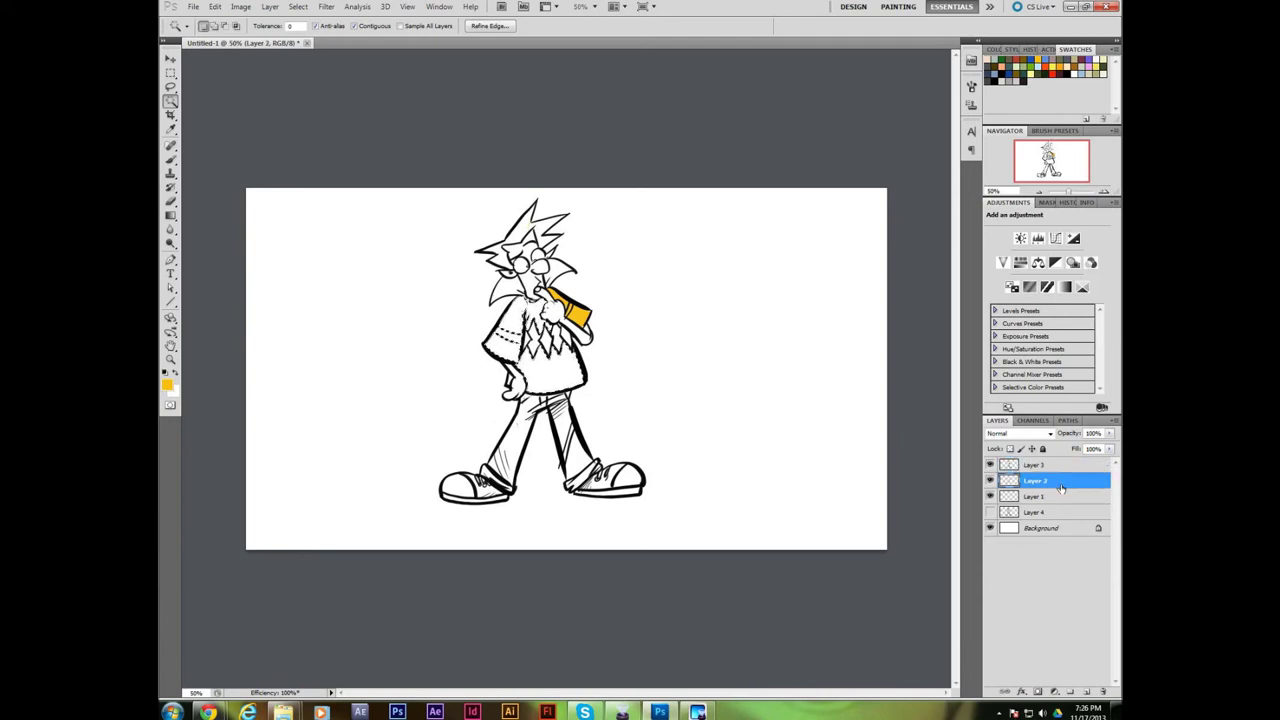
key("alt+BackSpace")
key("ctrl+d")
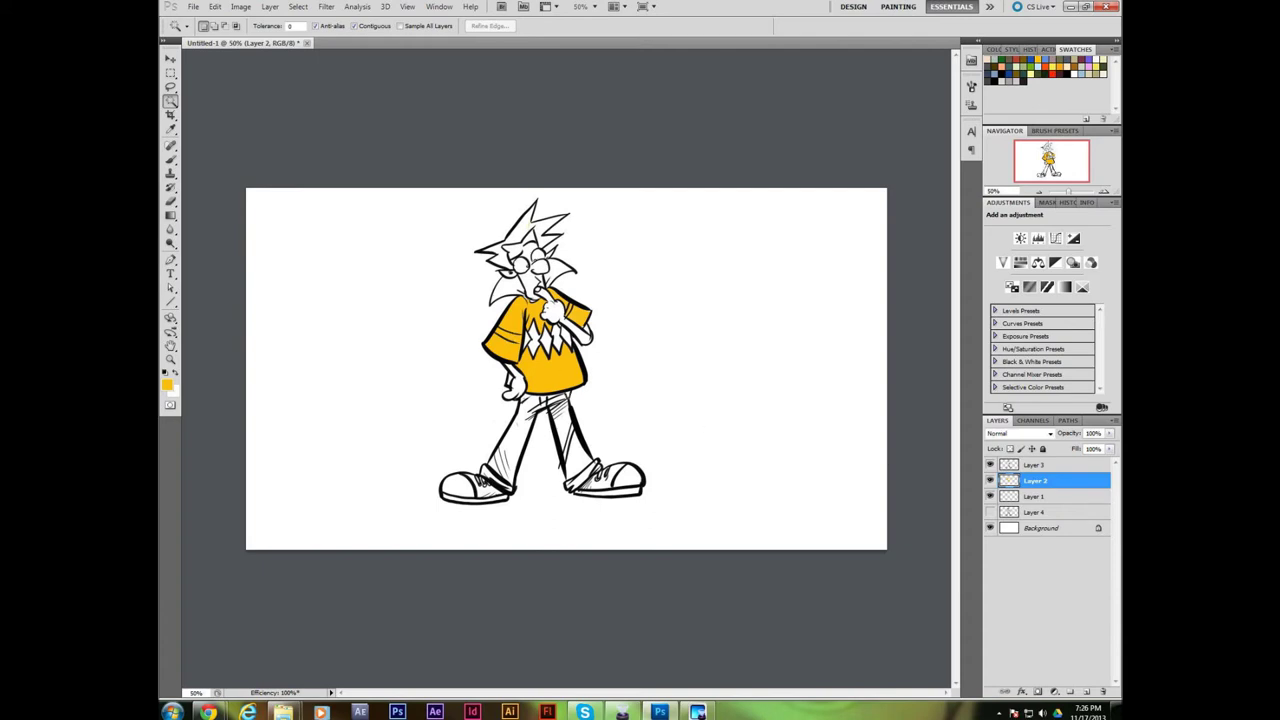
- Reset the painting colour to black and zoom in on the shirt
key("d")
key("z")
left_click_drag(494, 368, 604, 330)
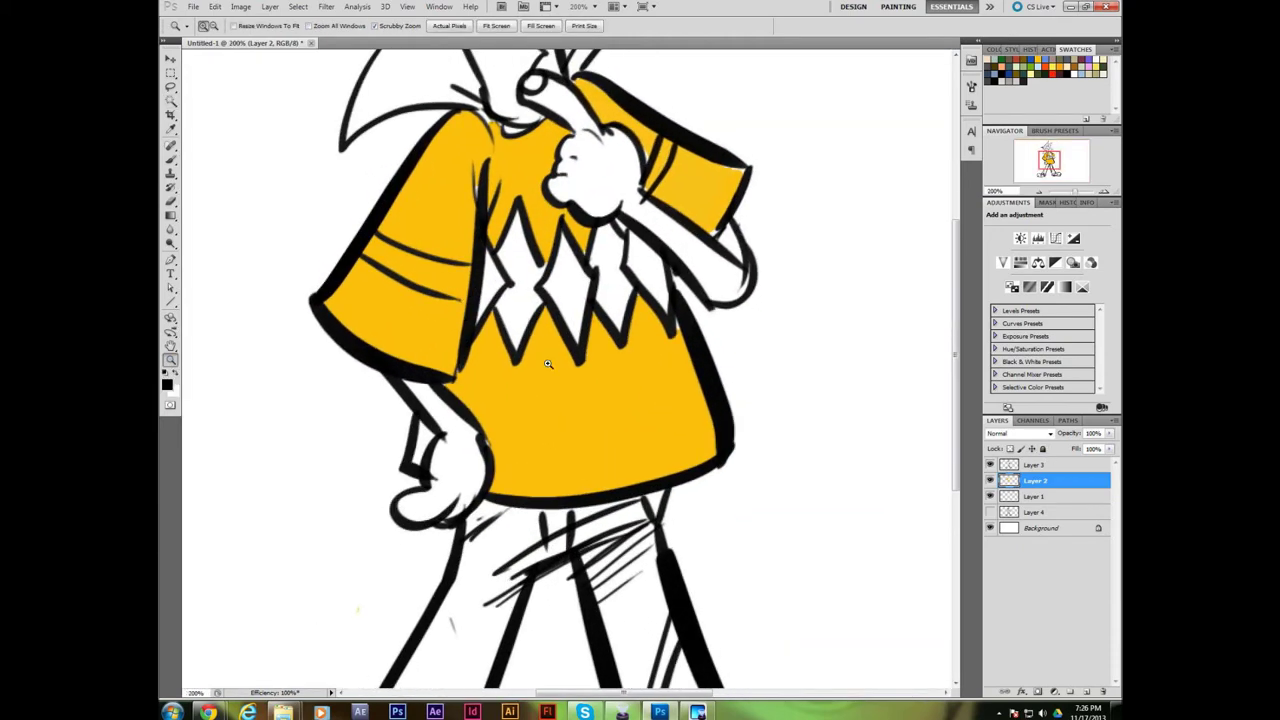
- Clear the orange fill from the shirt body on Layer 2 and deselect
left_click(1054, 469)
key("b")
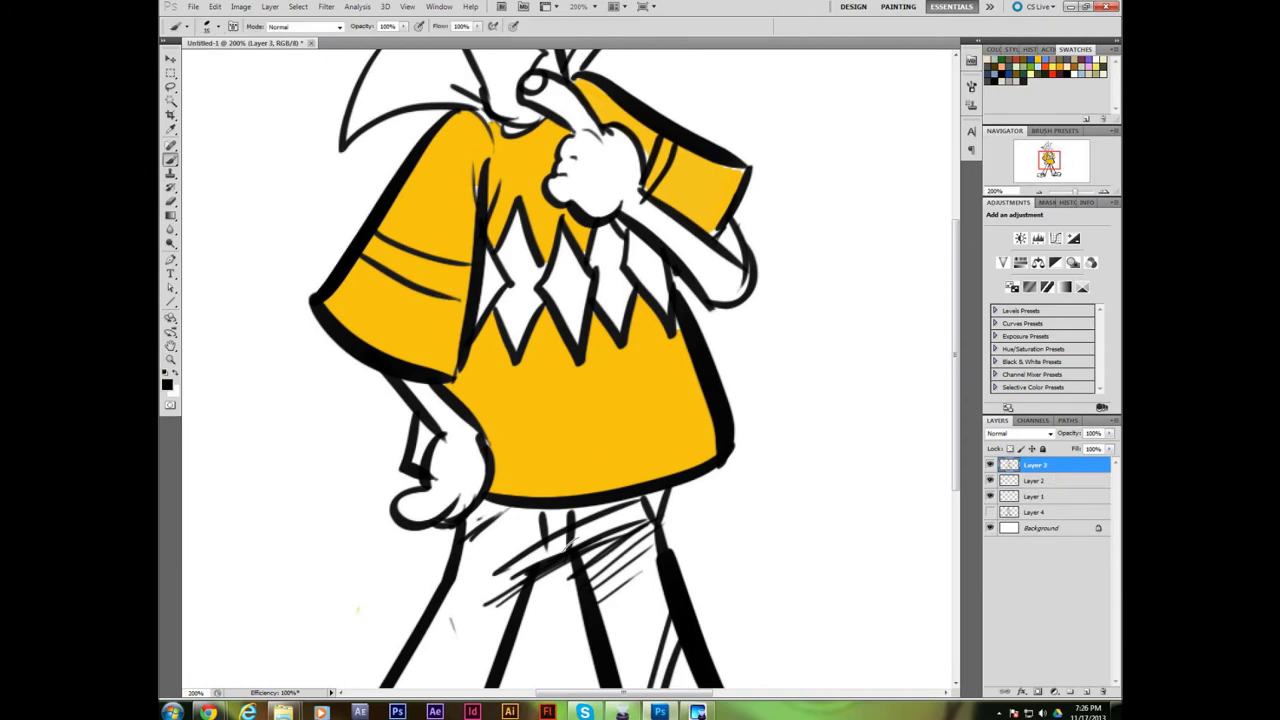
left_click(1034, 486)
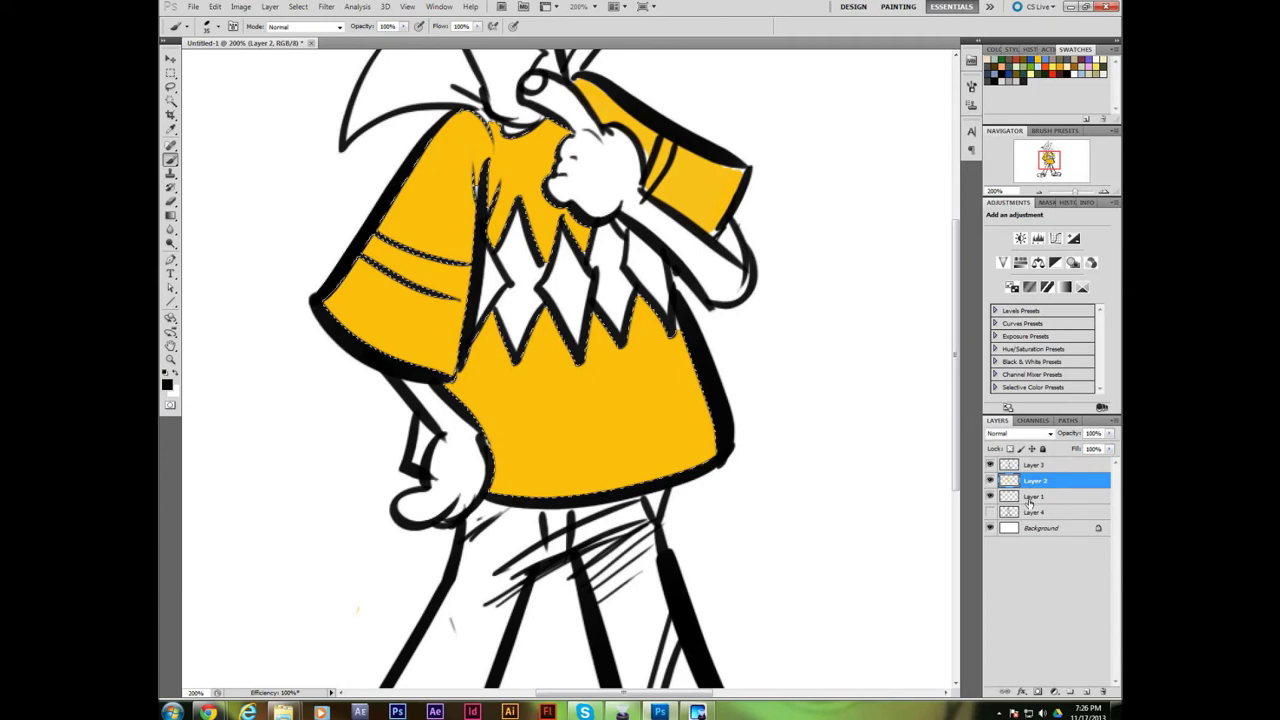
key("Delete")
left_click(1034, 465)
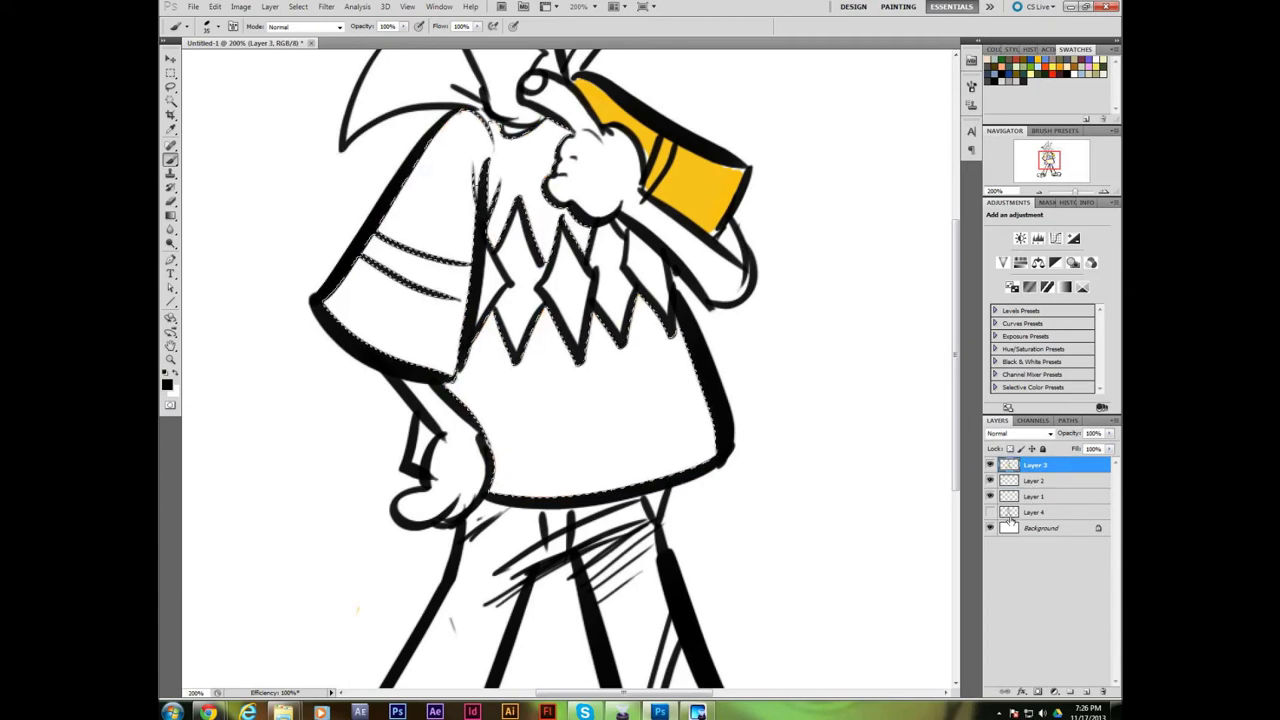
key("ctrl+d")
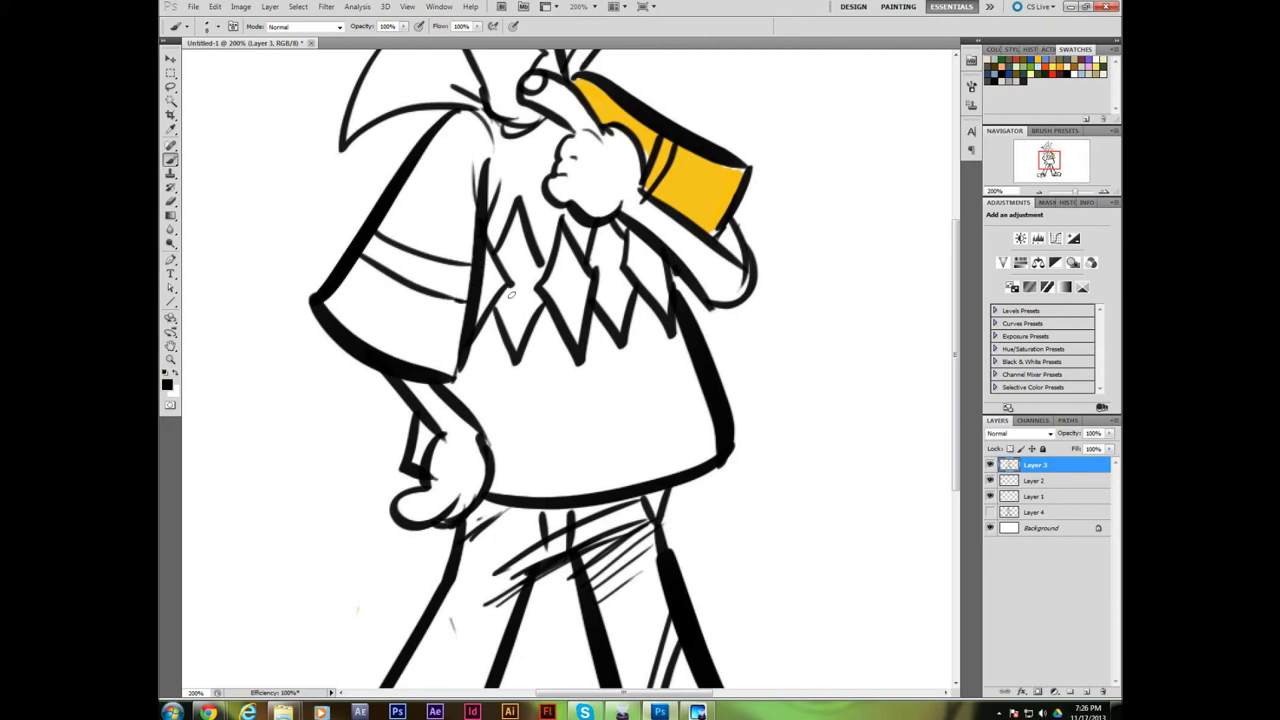
- Magic-wand the shirt areas and the lower shirt and sleeve on Layer 3, then zoom out
key("w")
left_click(478, 200)
left_click(600, 400, "shift")
scroll(601, 399, "down", 2)
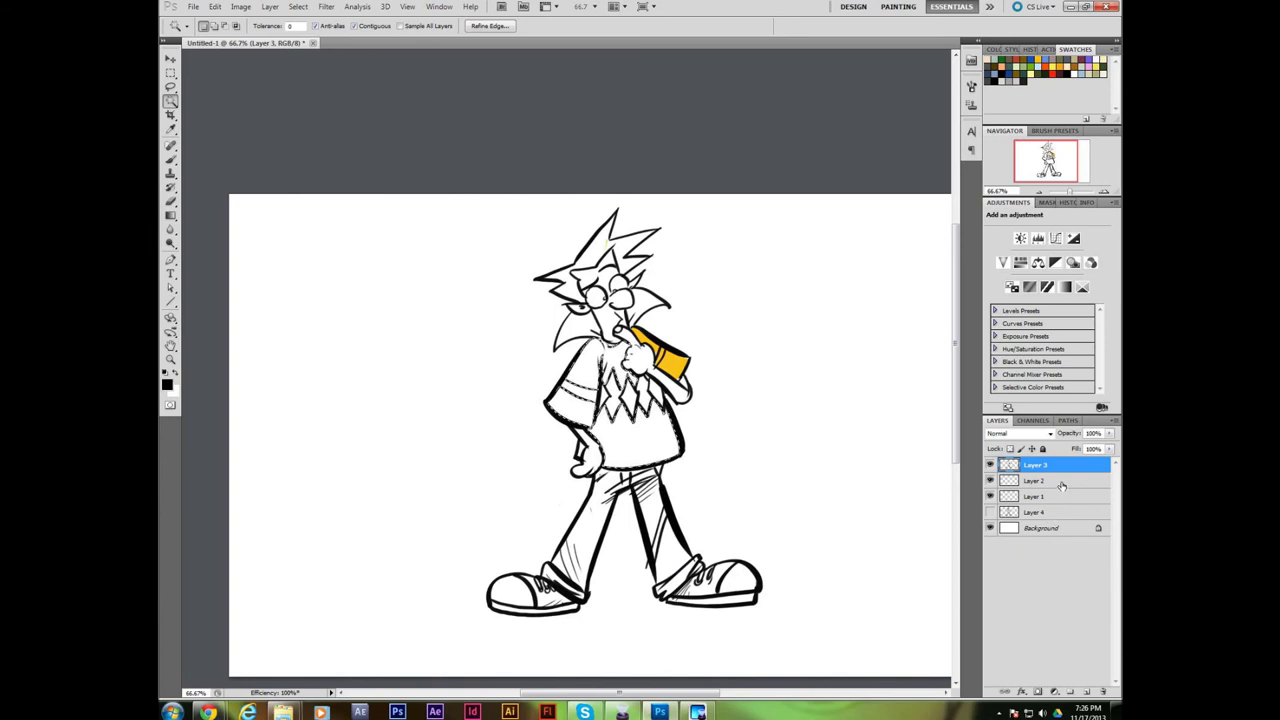
- Pick blue, magic-wand the trouser legs on Layer 3, and return to Layer 2 with the Brush
key("alt+bracketleft")
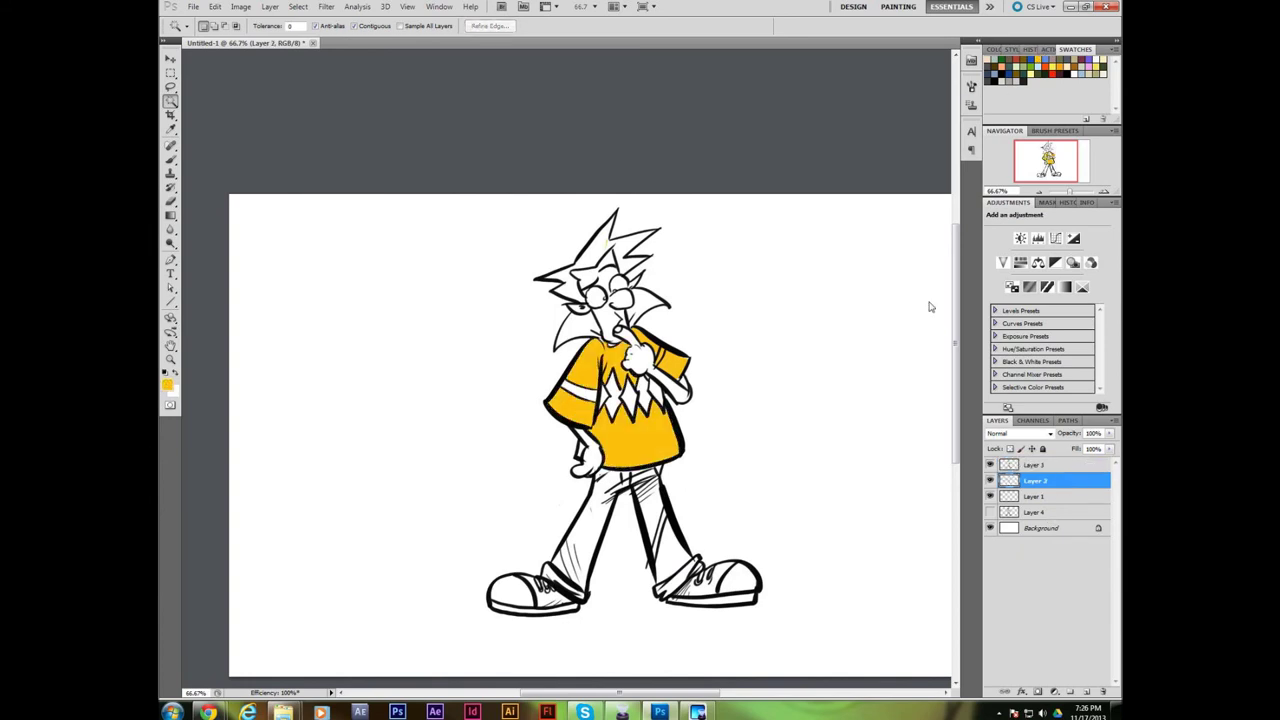
left_click(1034, 60)
left_click(1050, 466)
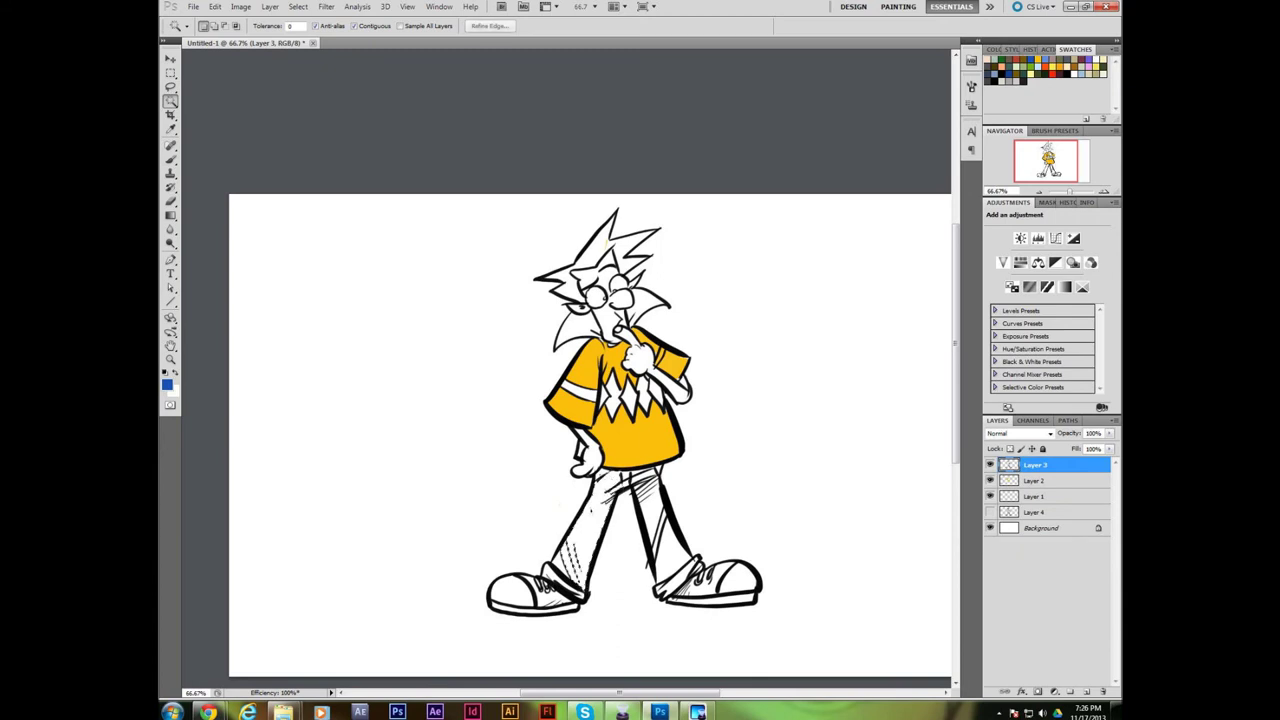
left_click_drag(586, 574, 574, 590)
left_click_drag(596, 544, 585, 582)
left_click_drag(592, 515, 572, 586)
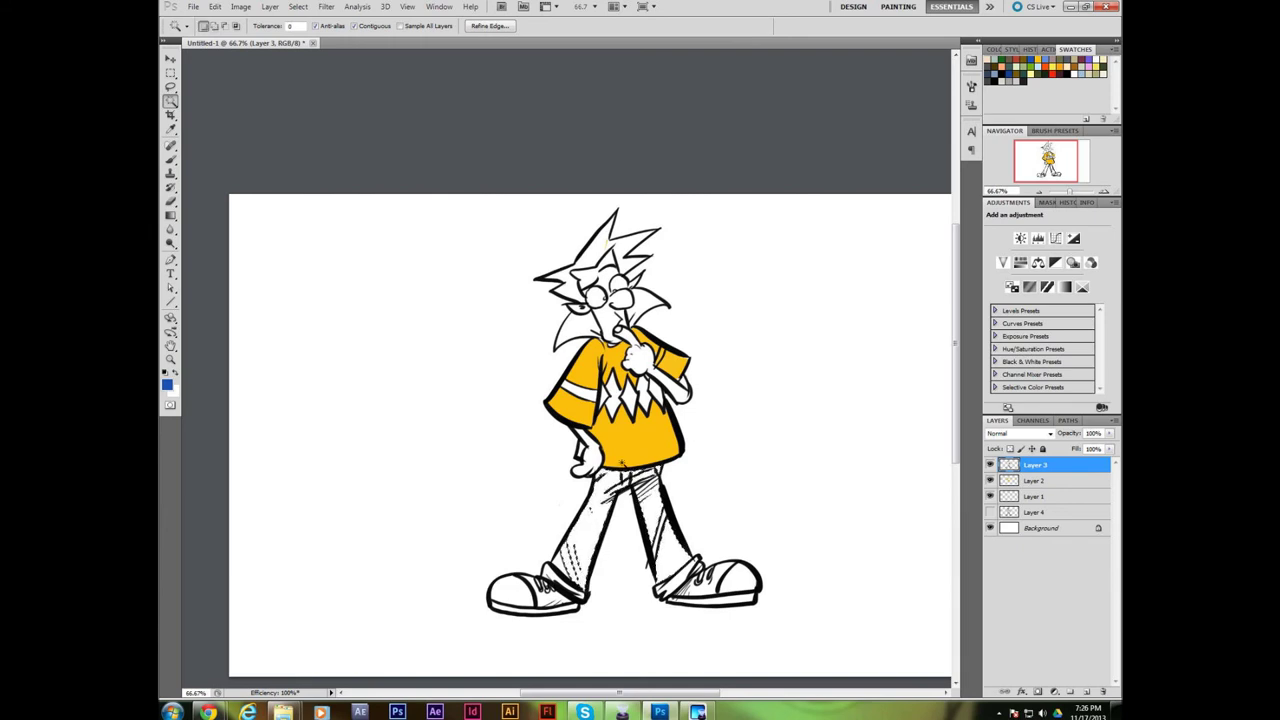
left_click(1035, 481)
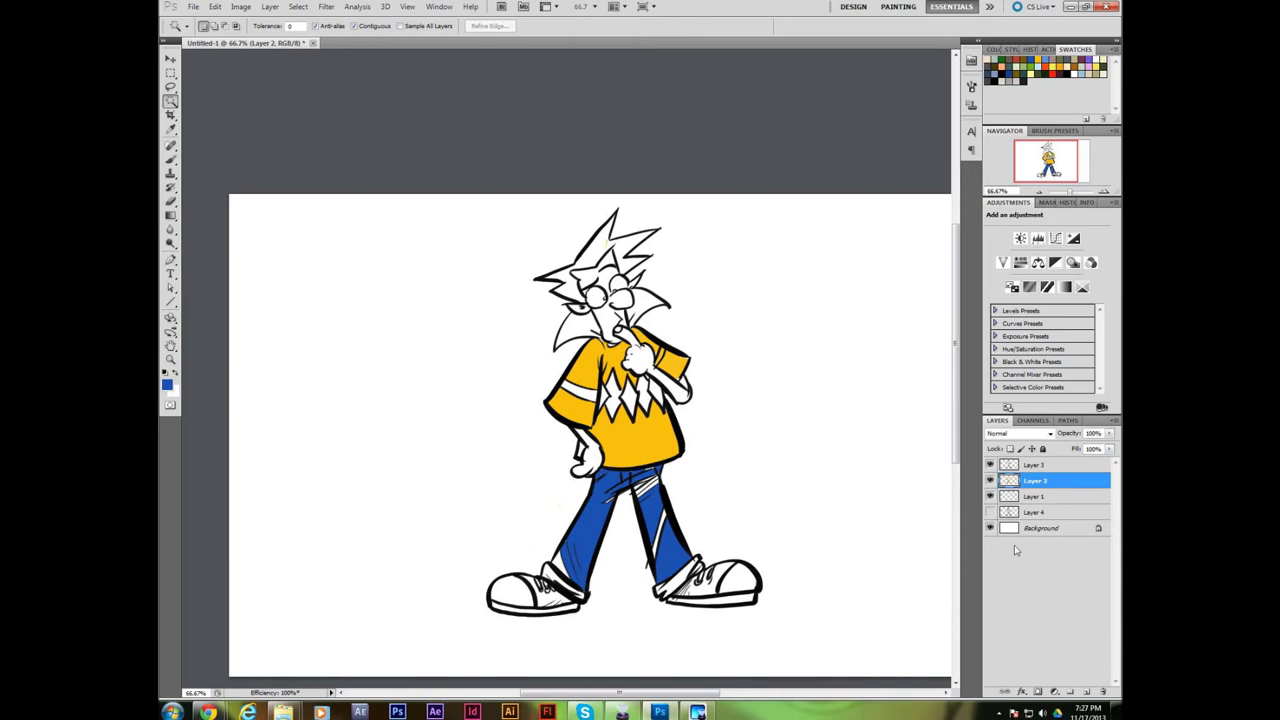
key("b")
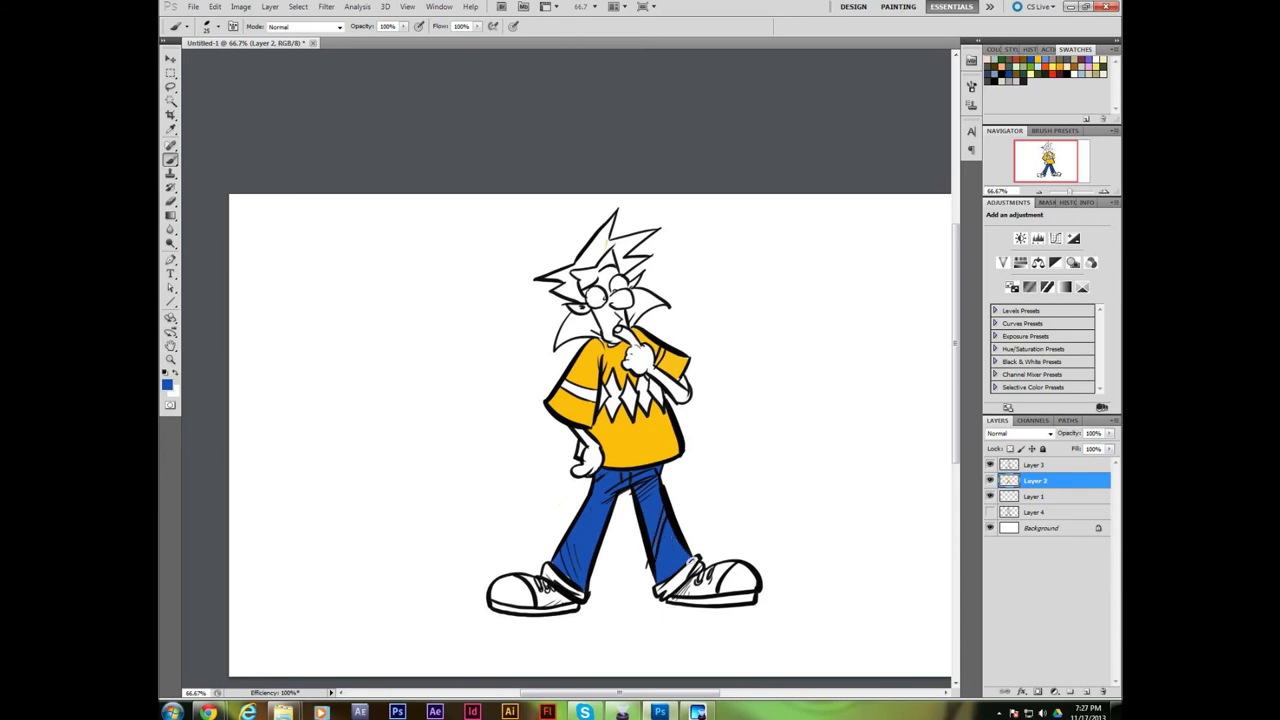
- Shade both trouser cuffs a light blue-grey
left_click(997, 72)
left_click_drag(544, 565, 578, 592)
left_click_drag(656, 588, 700, 568)
- Colour the tongues and laces of both shoes a brighter blue
left_click(1042, 60)
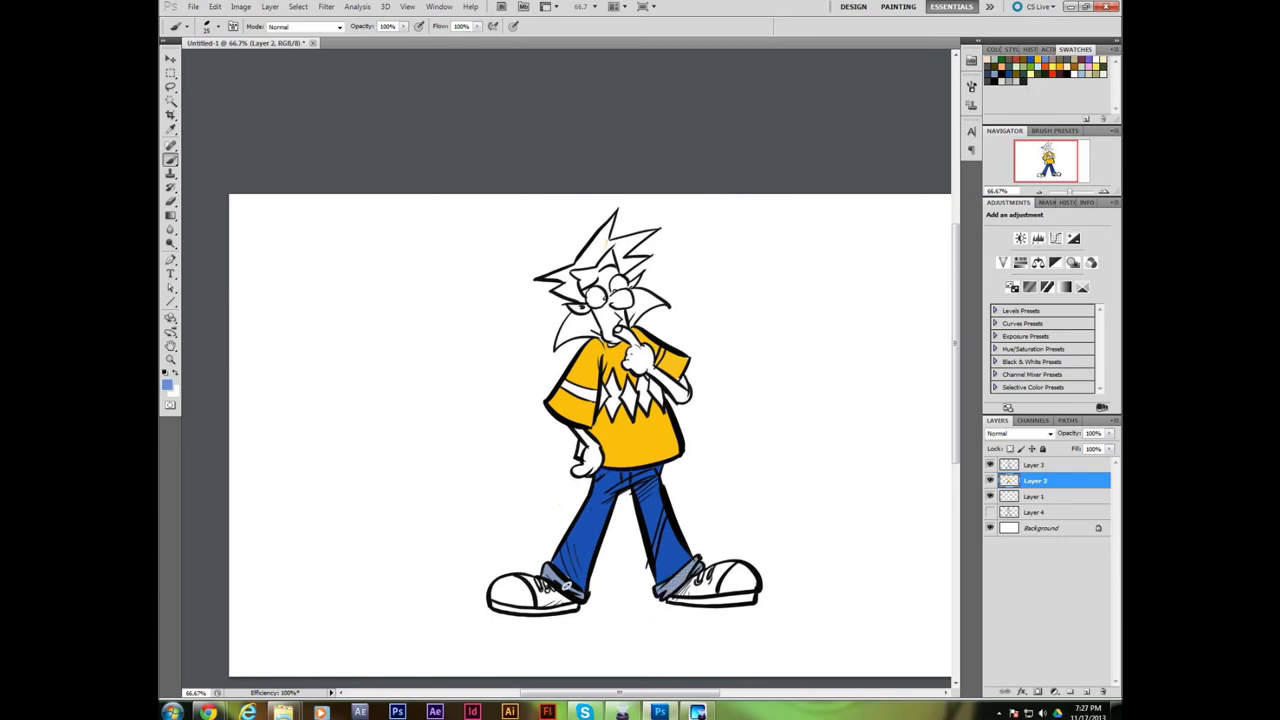
mouse_move(531, 592)
left_mouse_down()
mouse_move(526, 578)
mouse_move(540, 600)
mouse_move(563, 601)
left_mouse_up()
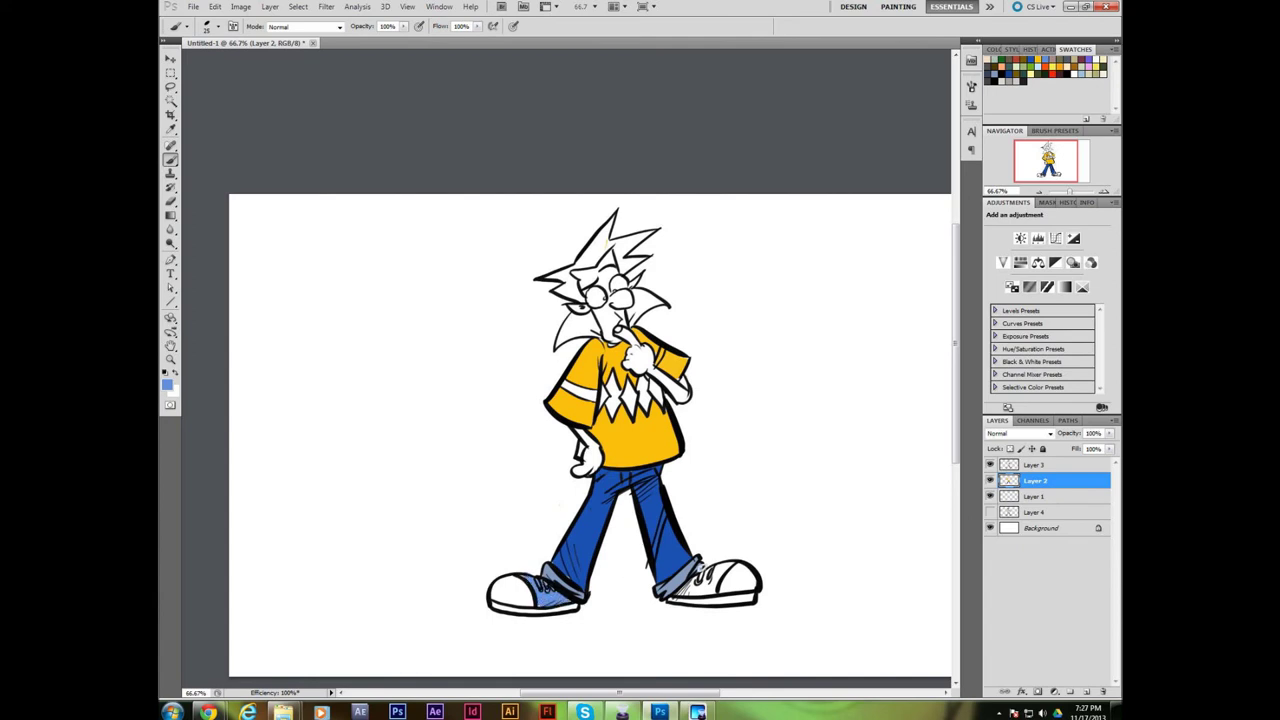
mouse_move(696, 573)
left_mouse_down()
mouse_move(684, 590)
mouse_move(700, 594)
mouse_move(694, 580)
mouse_move(726, 563)
mouse_move(714, 589)
mouse_move(727, 566)
mouse_move(724, 577)
left_mouse_up()
- Fill the face and hand with light peach, touching up around the mouth and chin
left_click(991, 58)
left_click(1045, 466)
key("w")
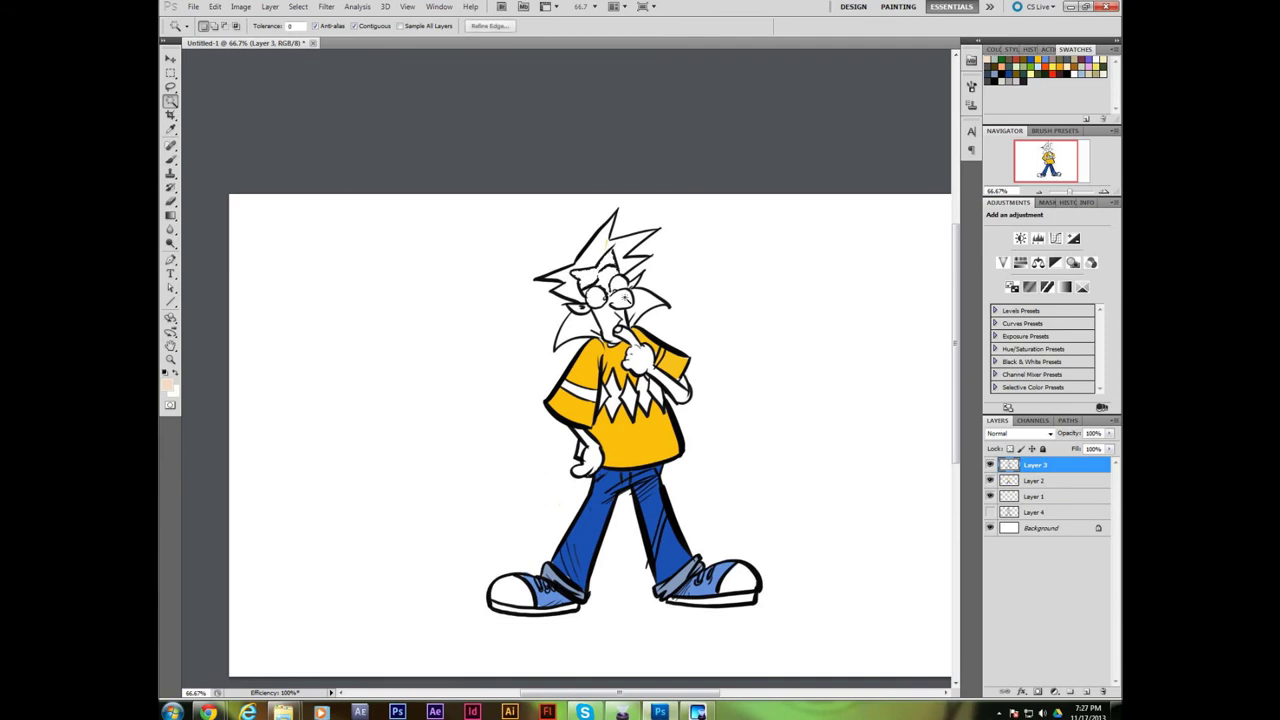
left_click(603, 280)
left_click(650, 360, "shift")
left_click(1038, 481)
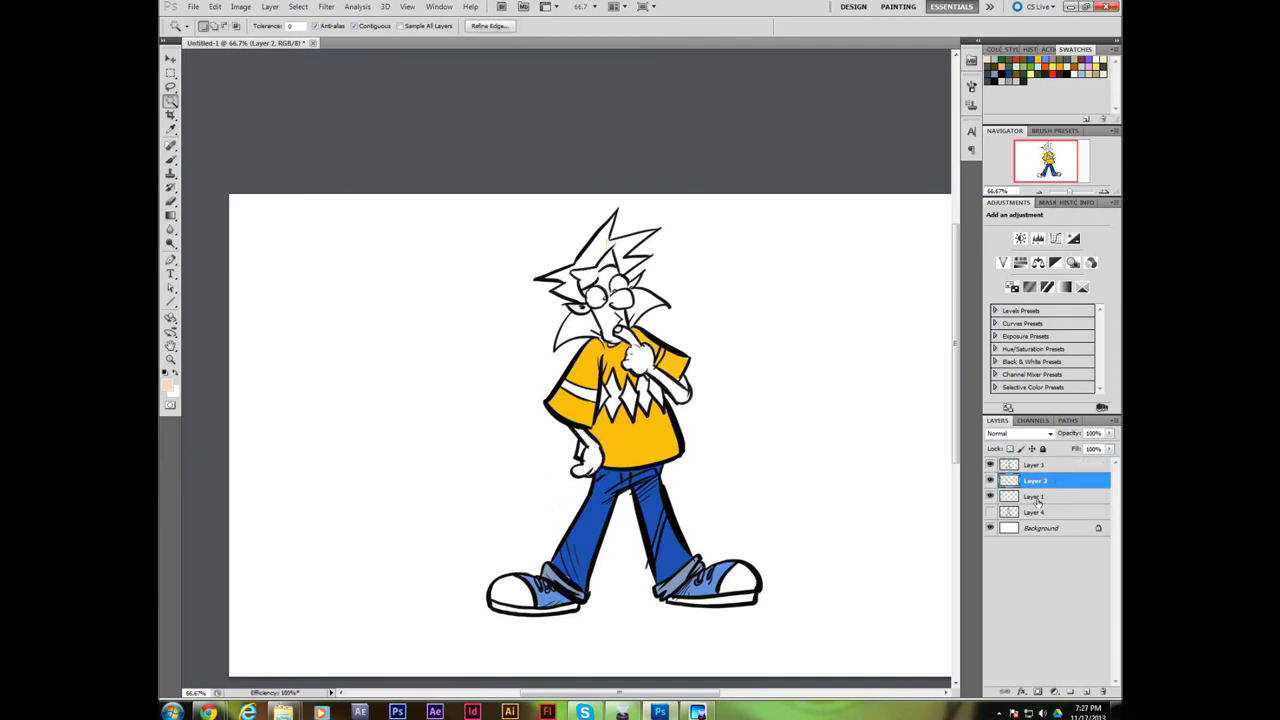
key("alt+BackSpace")
key("ctrl+d")
key("b")
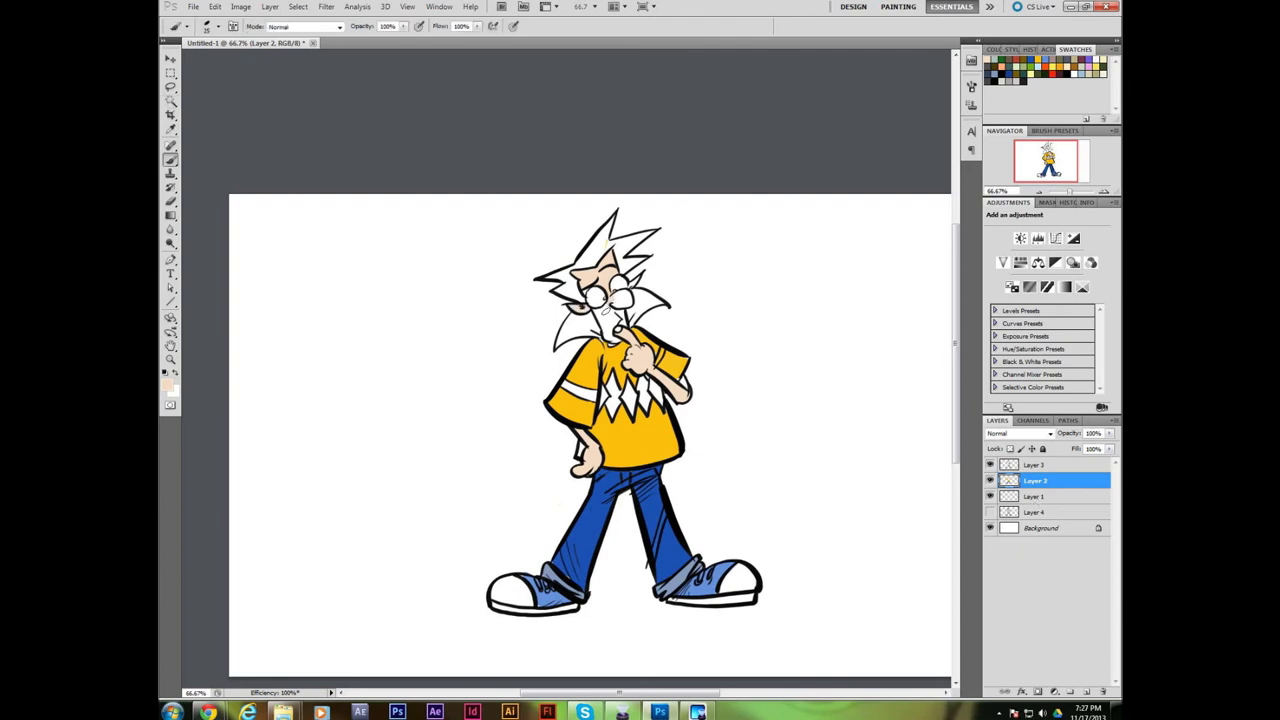
mouse_move(599, 313)
left_mouse_down()
mouse_move(610, 337)
mouse_move(622, 306)
left_mouse_up()
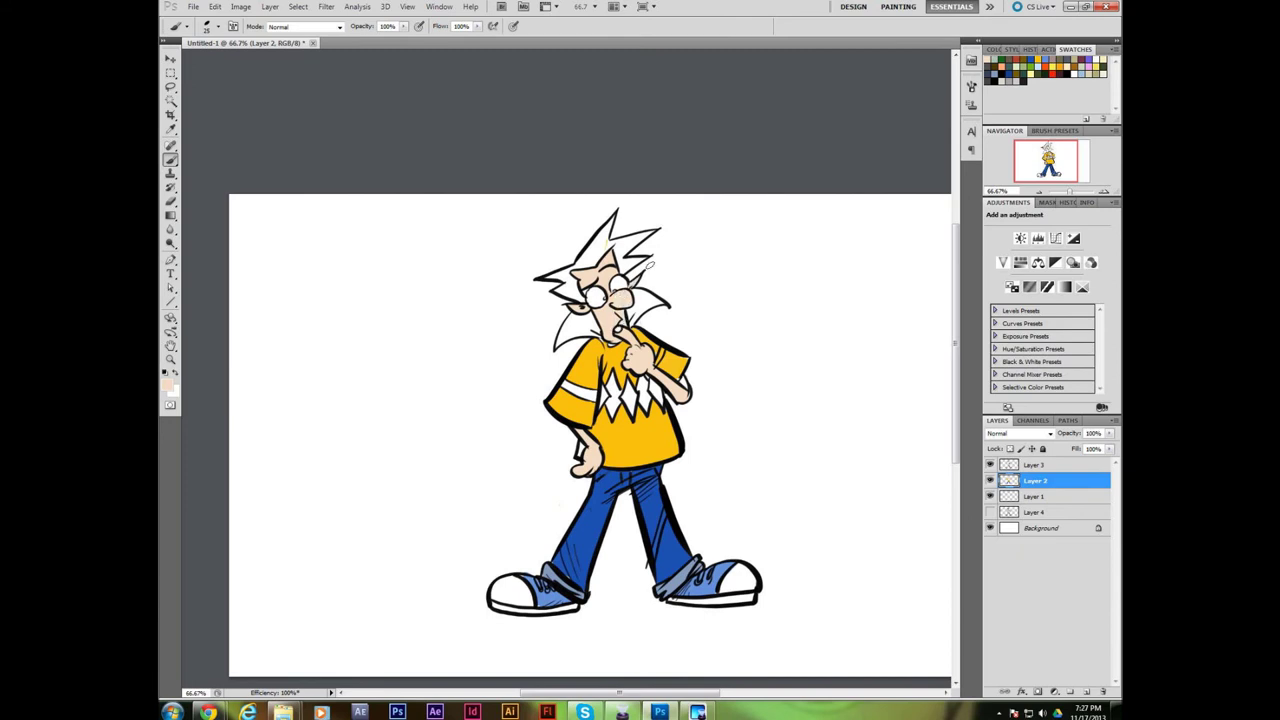
- Paint the shirt's diamond gaps and the left sleeve stripe dark olive-brown
left_click(1026, 58)
mouse_move(625, 380)
left_mouse_down()
mouse_move(632, 417)
mouse_move(656, 398)
left_mouse_up()
left_click(690, 372, "alt")
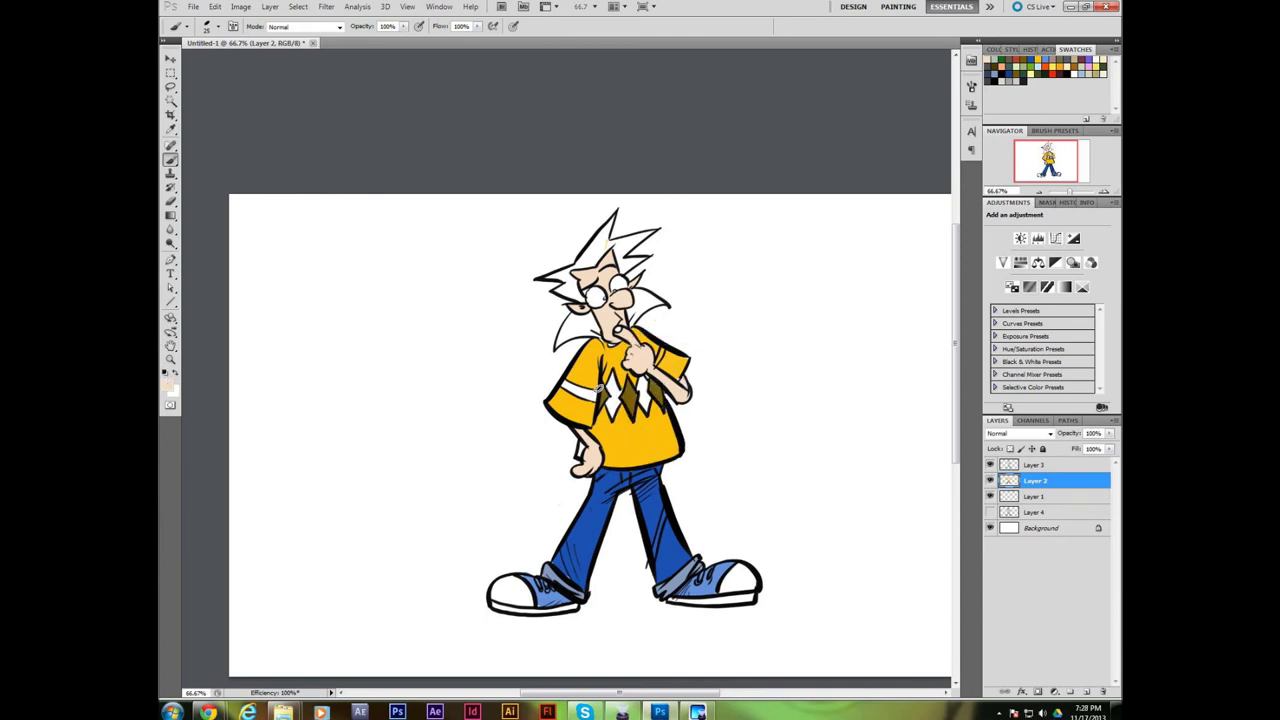
left_click(603, 397, "alt")
mouse_move(561, 381)
left_mouse_down()
mouse_move(597, 397)
mouse_move(590, 382)
left_mouse_up()
left_click(591, 364, "alt")
left_click(604, 394, "alt")
- Magic-wand the hair on Layer 3 and fill it black on Layer 2
left_click(1005, 83)
left_click(1041, 466)
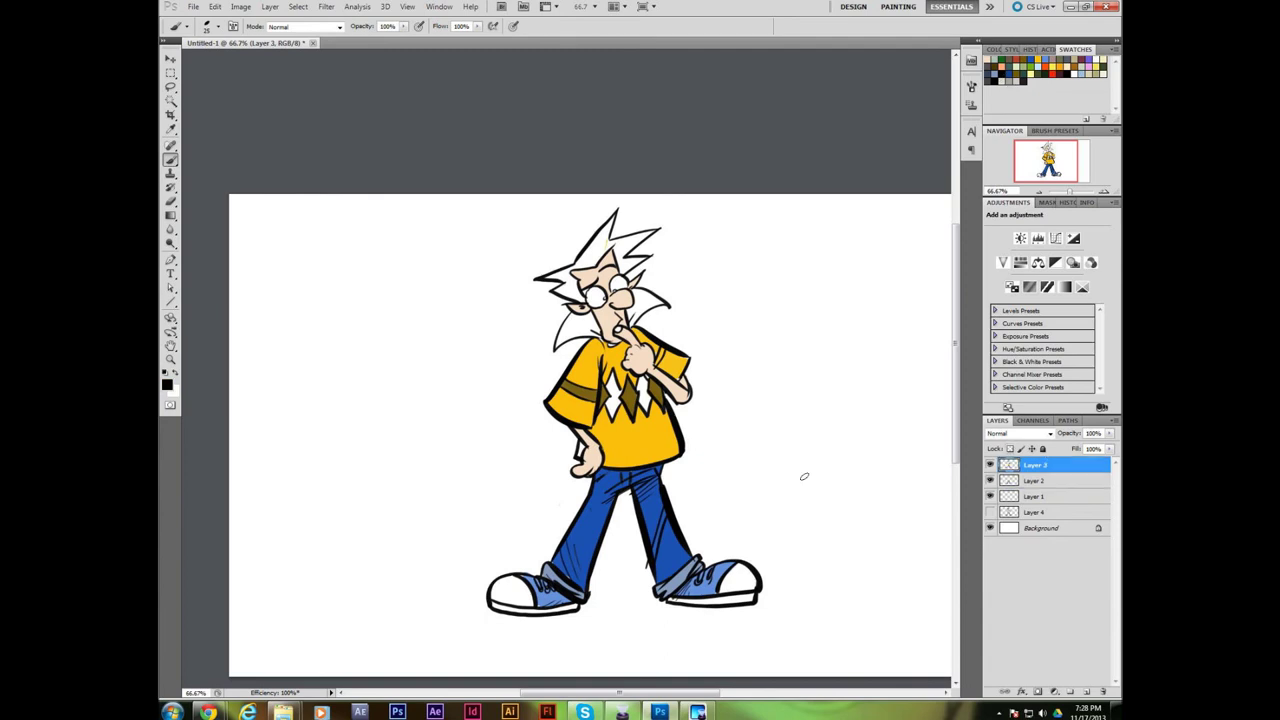
key("w")
left_click(577, 288)
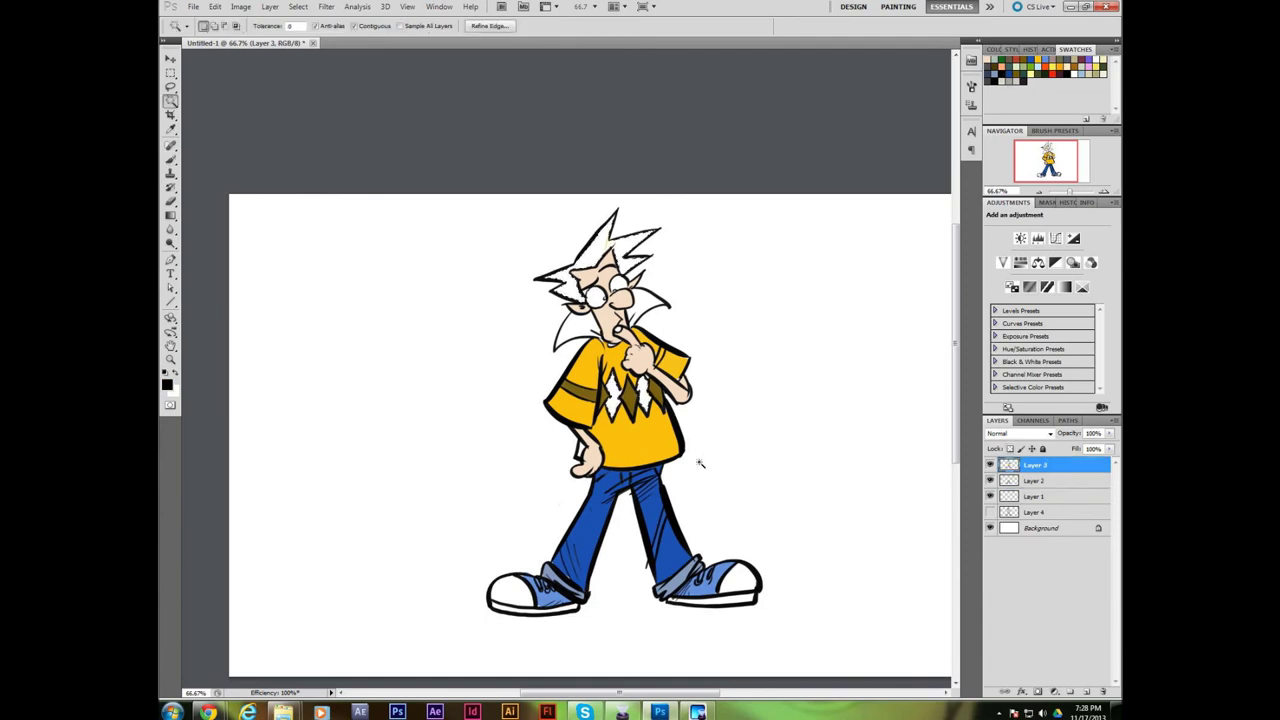
left_click(1050, 481)
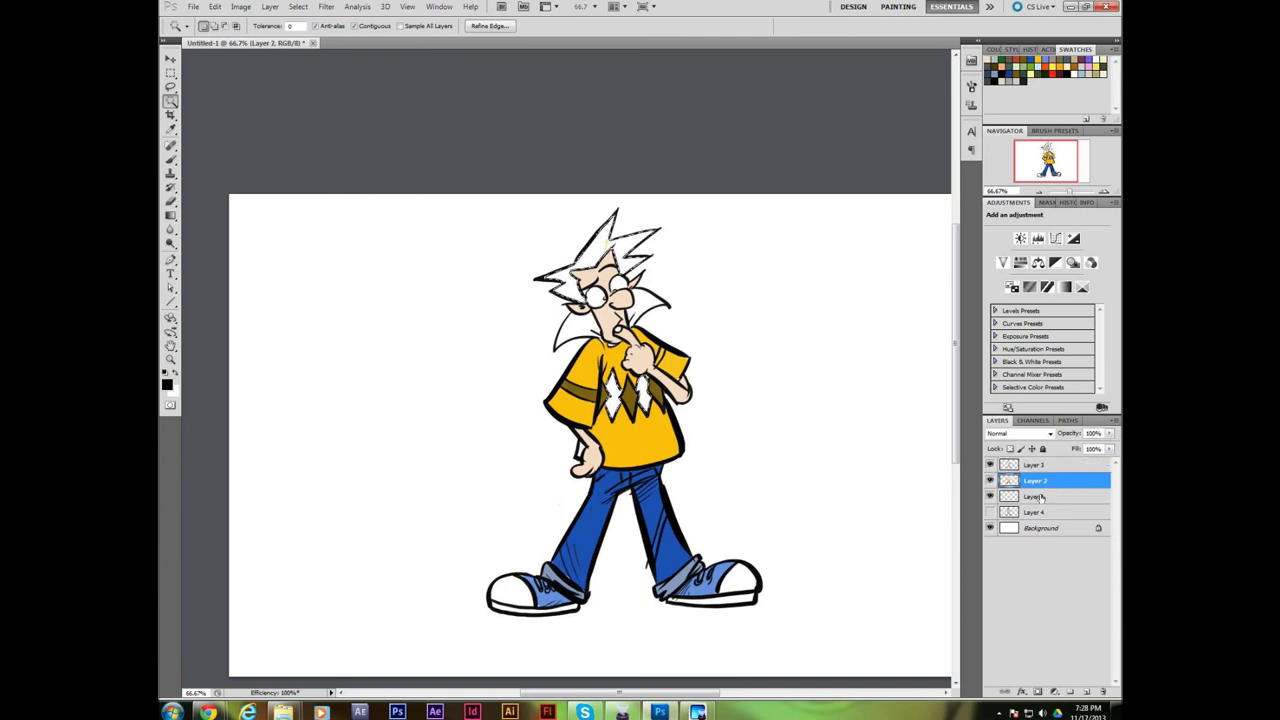
key("alt+BackSpace")
key("ctrl+d")
- Paint white laces across the left shoe using white sampled from the right shoe
key("b")
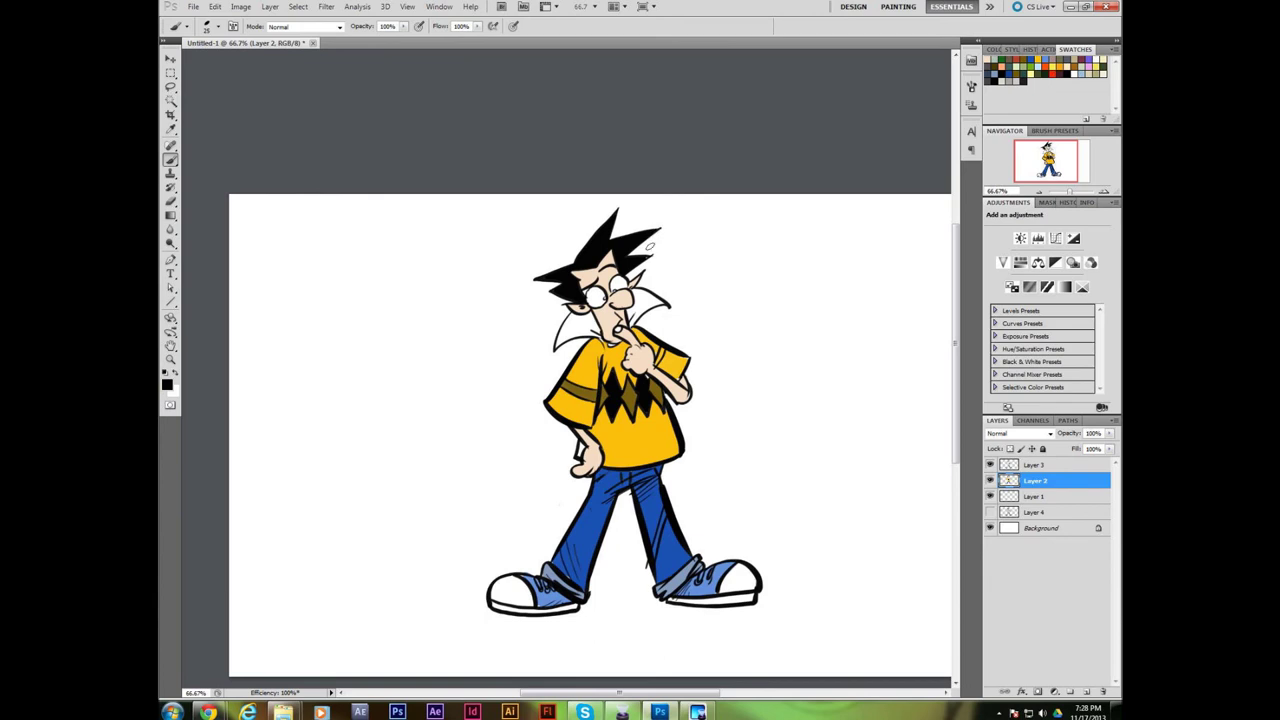
left_click(601, 298, "alt")
left_click(617, 297, "alt")
left_click(670, 363, "alt")
left_click(736, 577, "alt")
left_click_drag(545, 586, 573, 585)
left_click(640, 450, "alt")
left_click(1020, 63)
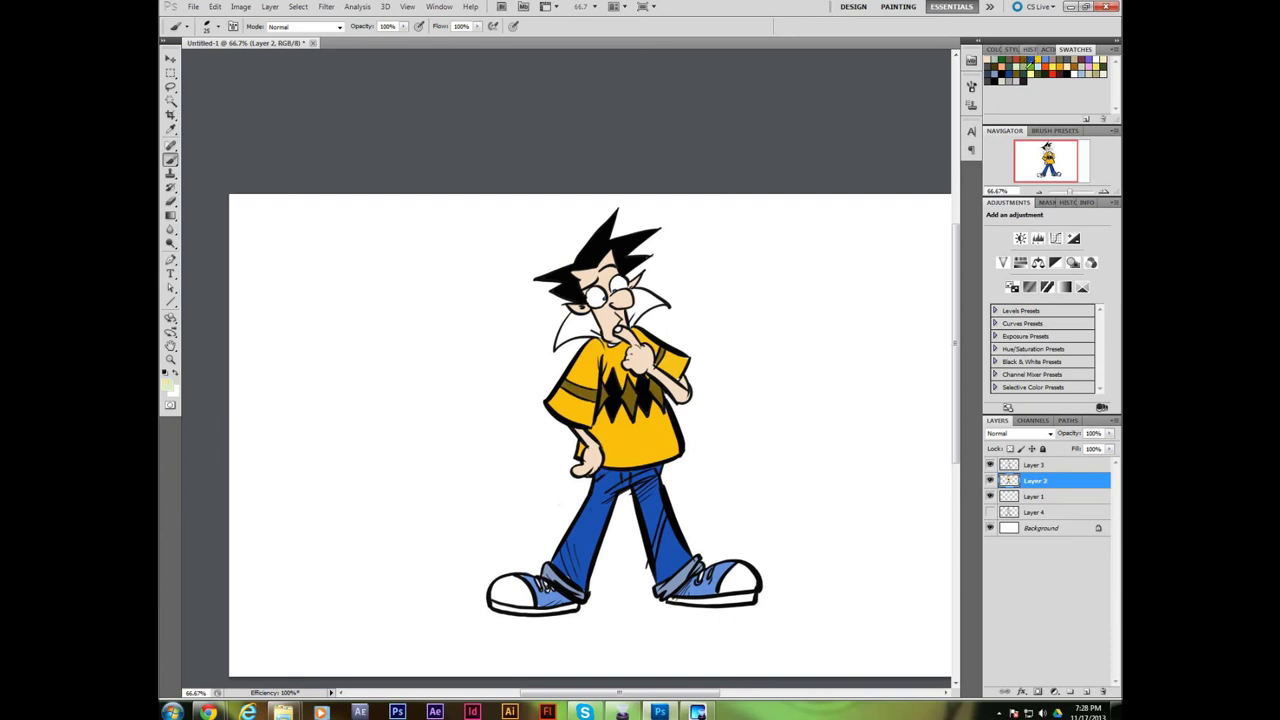
left_click(1056, 497)
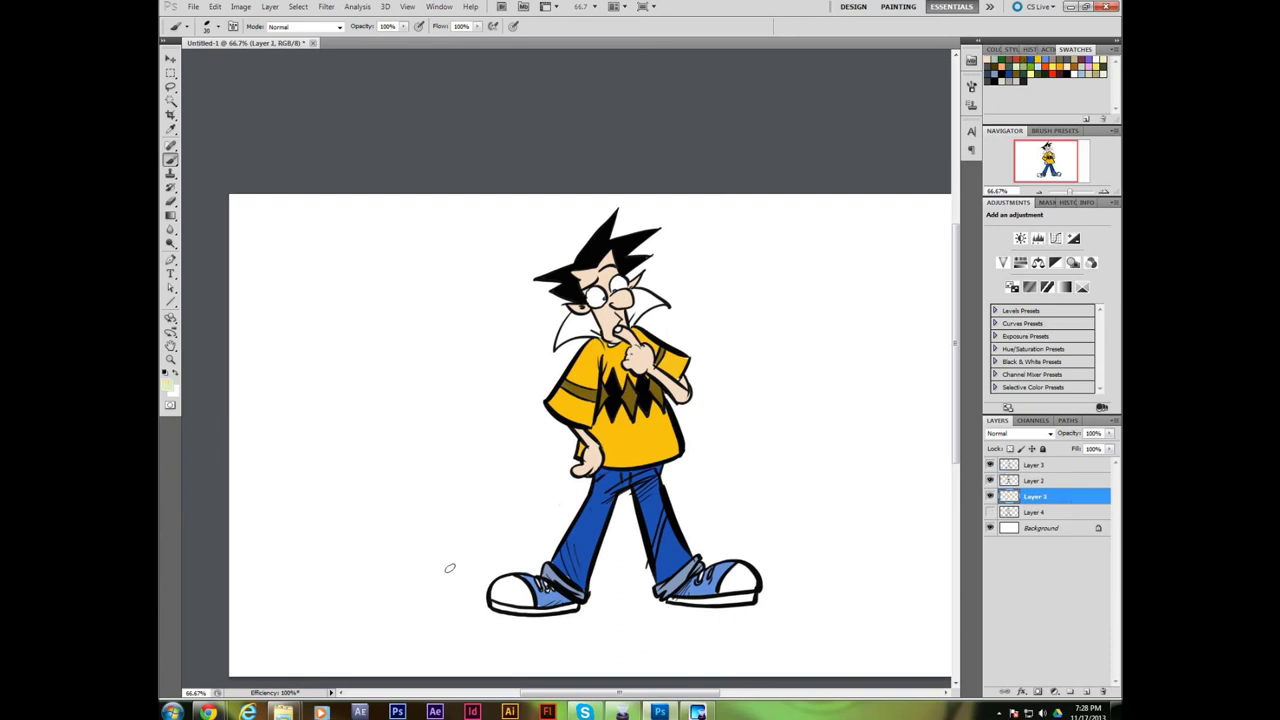
- Outline a pale green shape behind the character on Layer 1 and fill its interior solid
mouse_move(437, 603)
left_mouse_down()
mouse_move(439, 377)
mouse_move(706, 276)
mouse_move(850, 243)
mouse_move(837, 595)
mouse_move(589, 598)
mouse_move(459, 612)
mouse_move(573, 610)
mouse_move(443, 628)
mouse_move(414, 617)
left_mouse_up()
key("e")
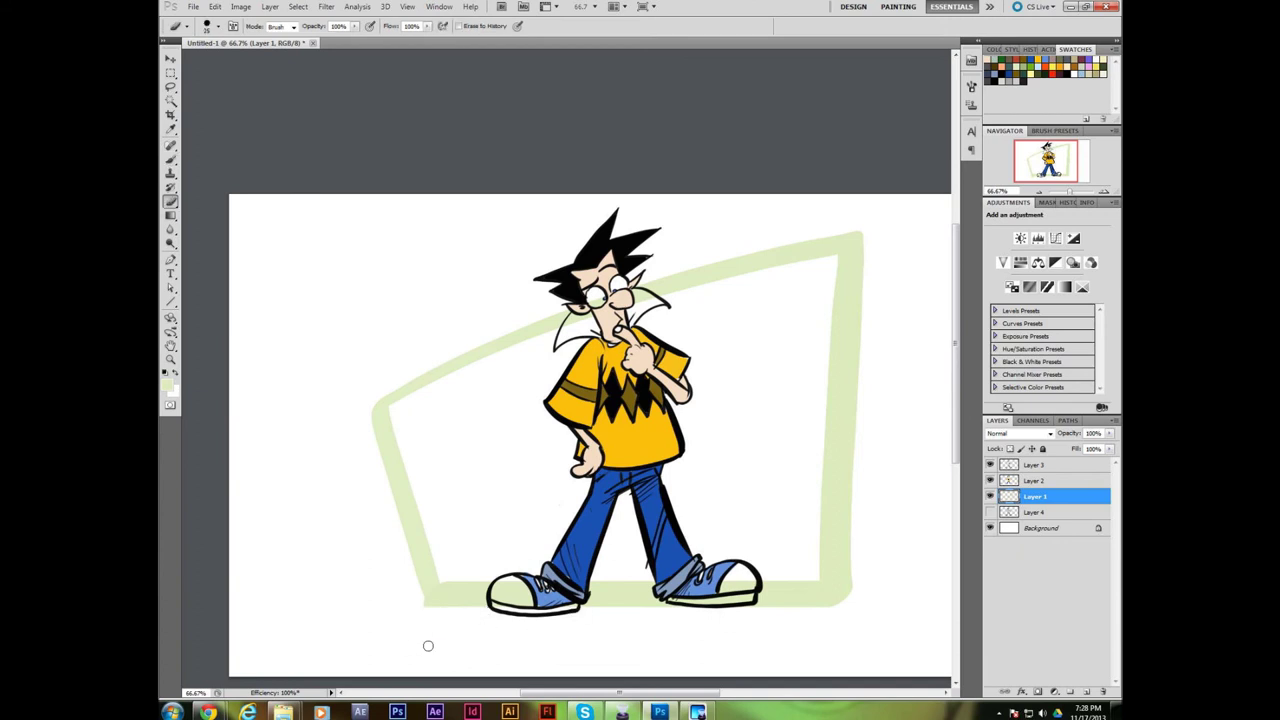
key("w")
left_click(644, 471)
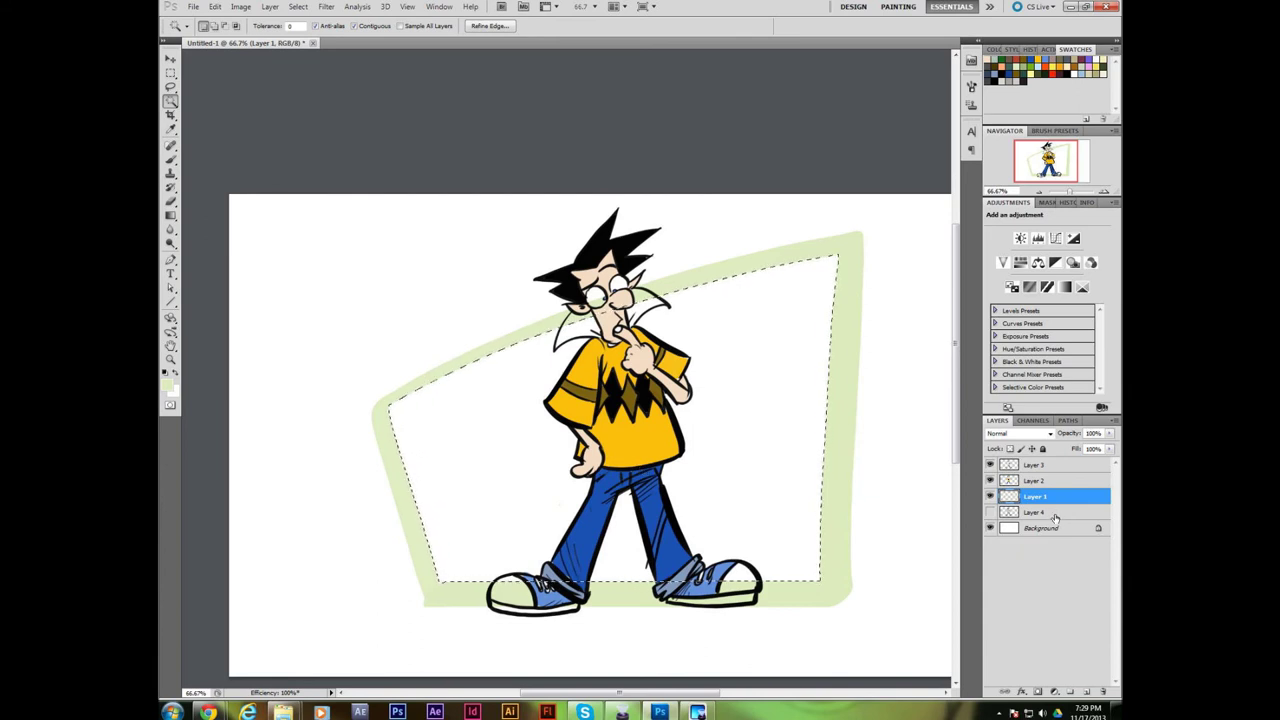
key("alt+BackSpace")
key("ctrl+d")
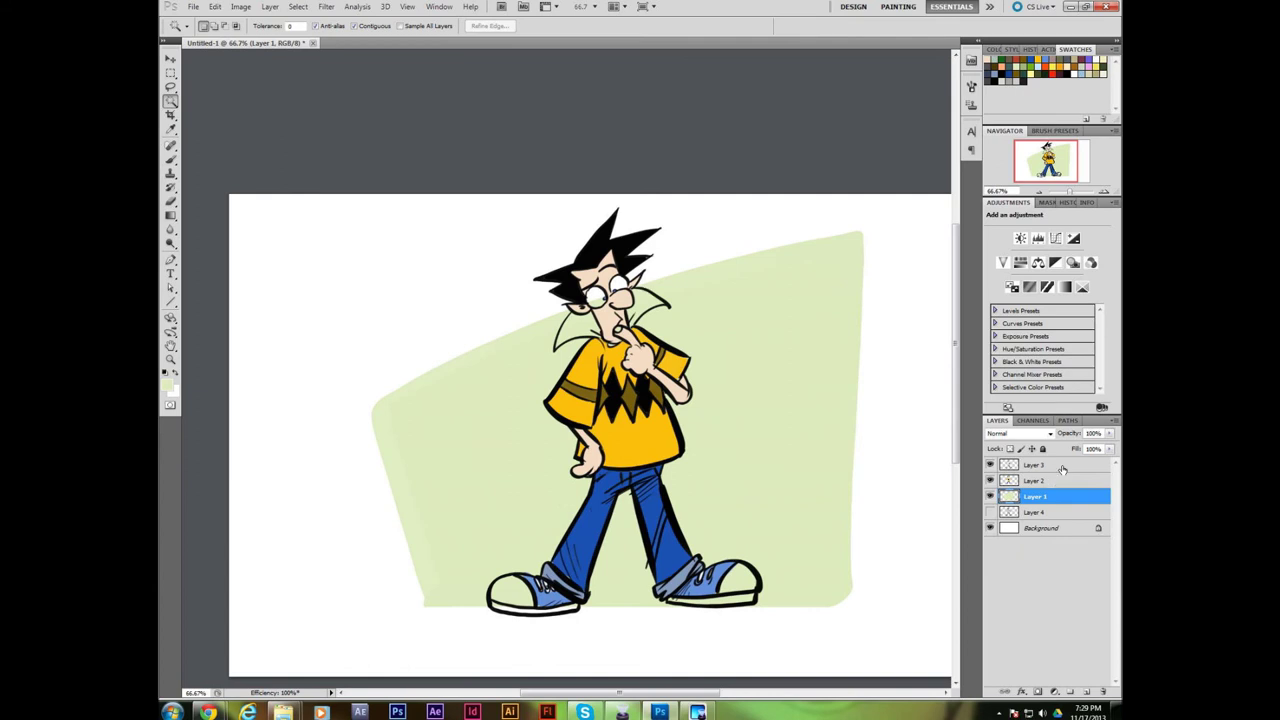
- Magic-wand both beard sides and both shoe toe caps, and fill them white on Layer 2
left_click(1058, 468)
left_click(597, 303)
left_click(645, 298, "shift")
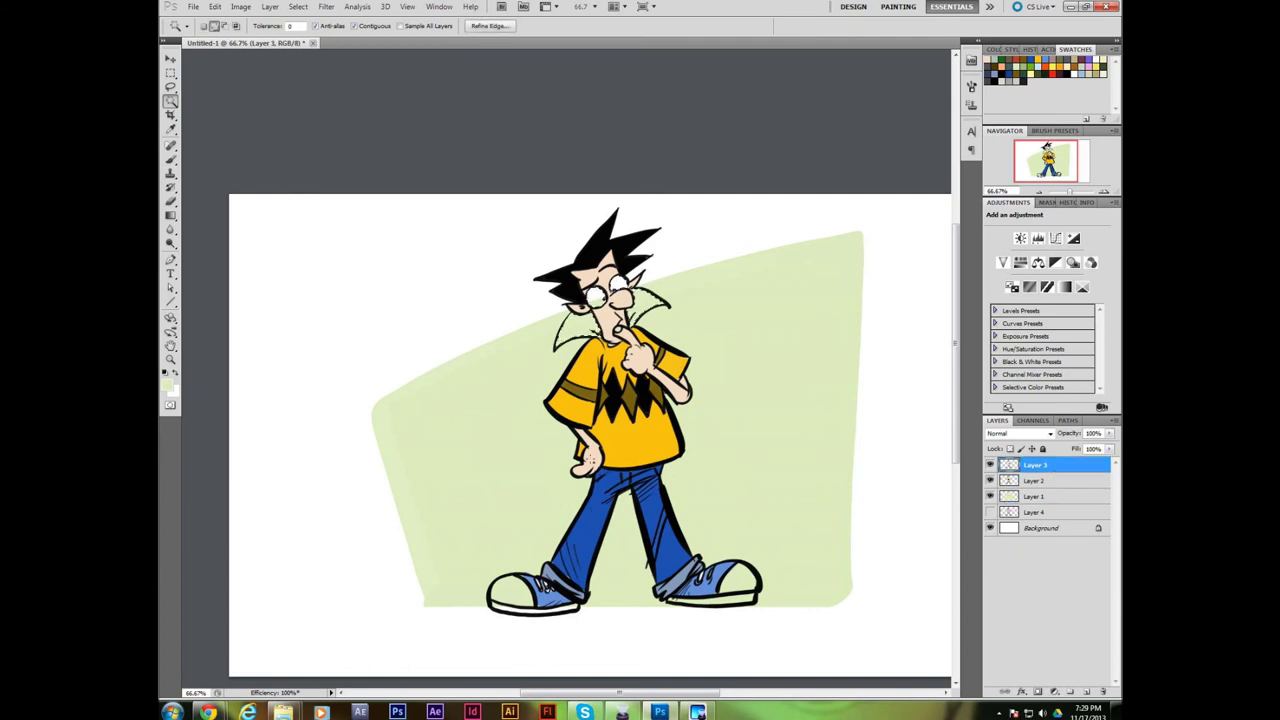
left_click(510, 592, "shift")
left_click(740, 588, "shift")
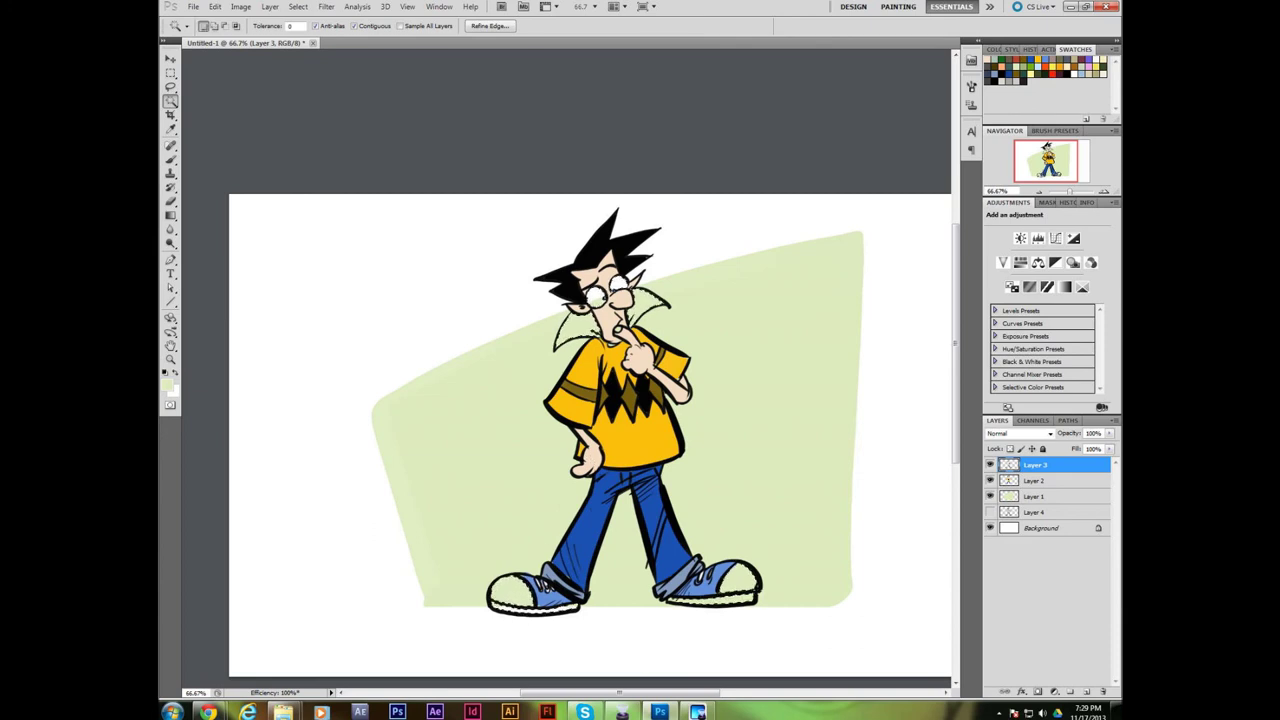
left_click(1045, 481)
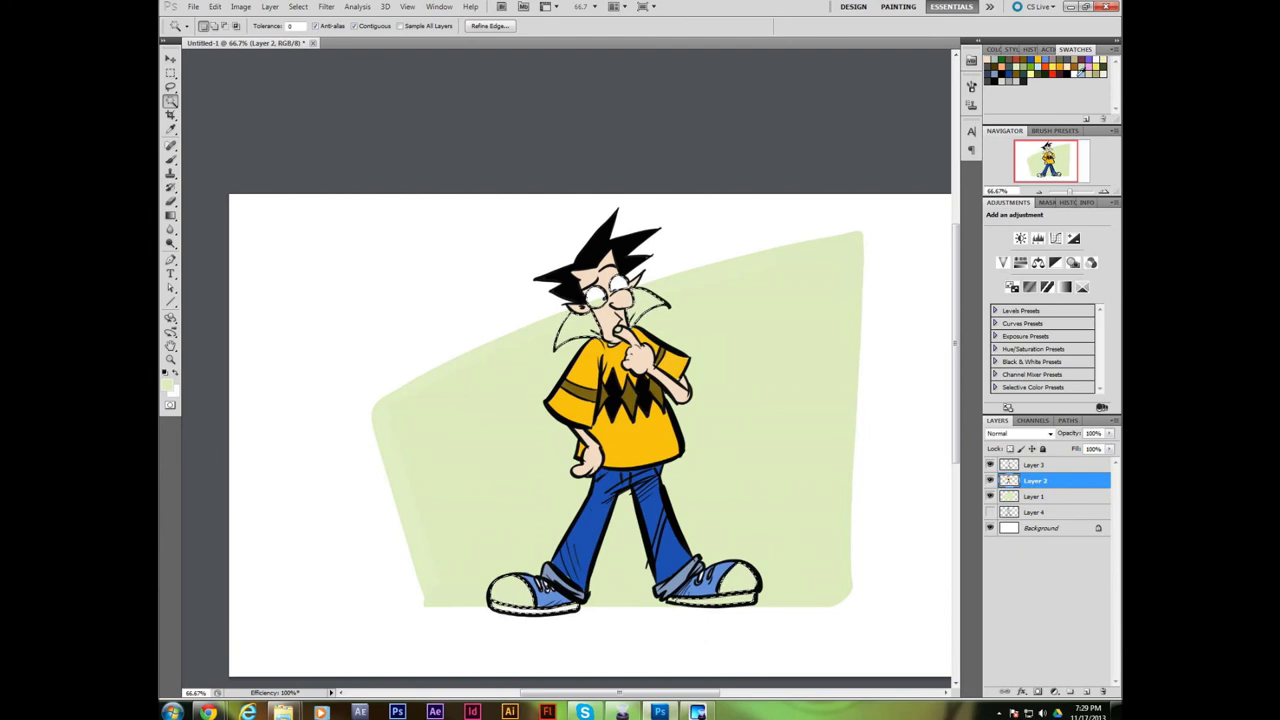
key("alt+BackSpace")
key("ctrl+d")
- Paint the mouth interior white, undo two stray yellow strokes, and add a new layer
key("b")
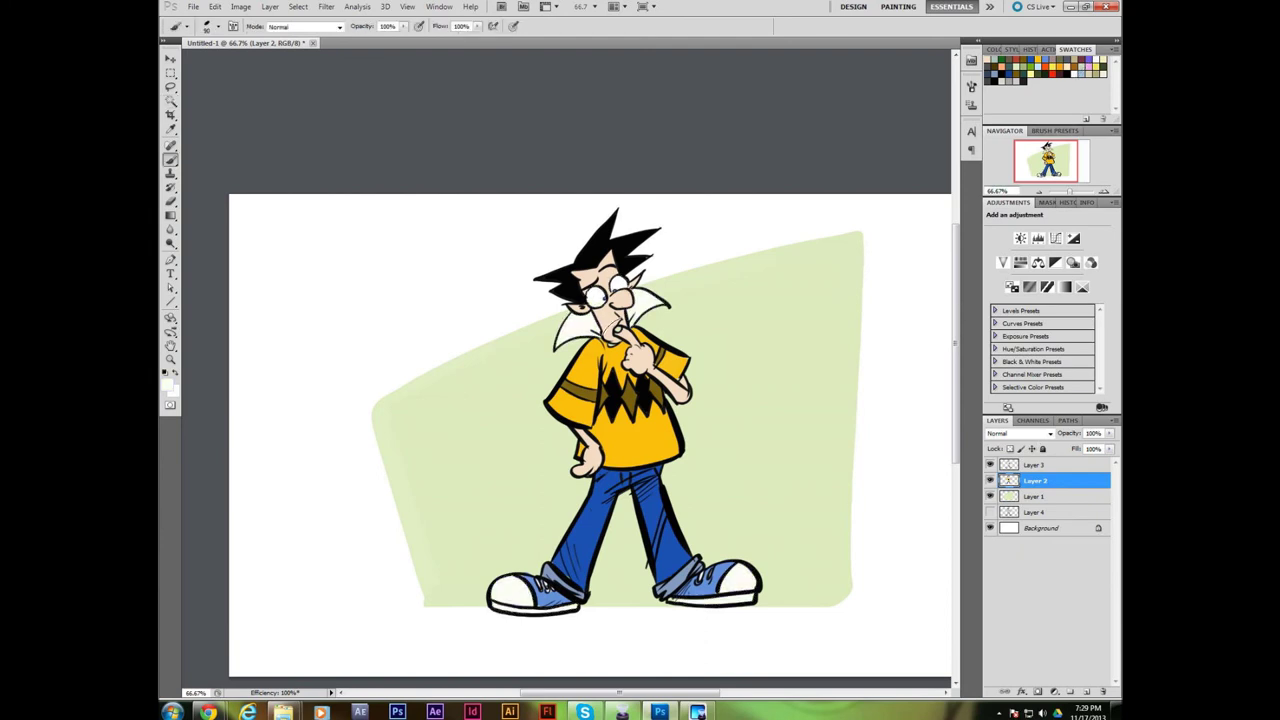
left_click_drag(610, 330, 621, 342)
left_click(680, 366, "alt")
mouse_move(306, 255)
left_mouse_down()
mouse_move(278, 330)
mouse_move(297, 325)
mouse_move(290, 380)
left_mouse_up()
mouse_move(388, 311)
left_mouse_down()
mouse_move(392, 330)
mouse_move(420, 286)
left_mouse_up()
key("ctrl+alt+z")
key("ctrl+alt+z")
key("ctrl+alt+z")
left_click(1022, 76)
left_click(1087, 691)
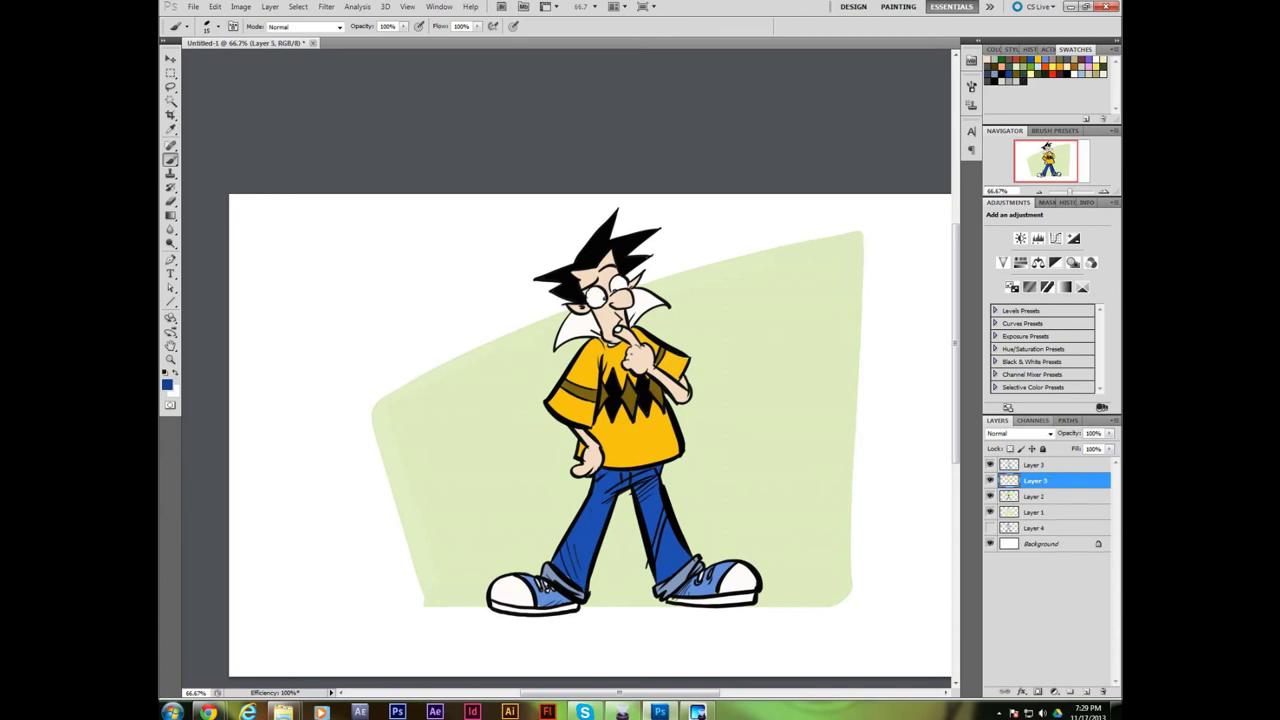
- Paint dark blue highlights on the hair, then reset the colour to black
left_click_drag(580, 257, 604, 251)
left_click(750, 577, "alt")
left_click(1060, 497)
key("d")
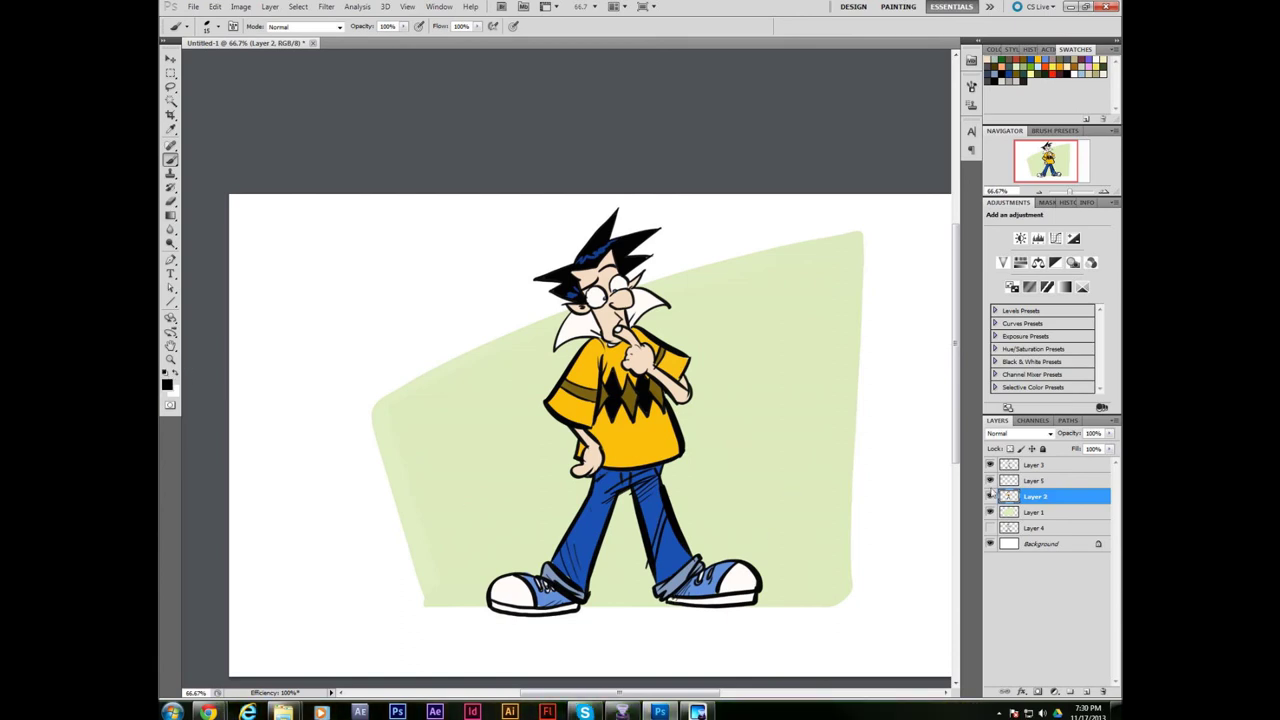
- Write a black handwritten signature with a zigzag underline beside the right shoe on Layer 3
left_click(1040, 466)
left_click_drag(764, 534, 782, 532)
mouse_move(780, 530)
left_mouse_down()
mouse_move(780, 542)
mouse_move(832, 544)
left_mouse_up()
mouse_move(832, 526)
left_mouse_down()
mouse_move(834, 543)
mouse_move(892, 531)
left_mouse_up()
left_click_drag(804, 557, 880, 578)
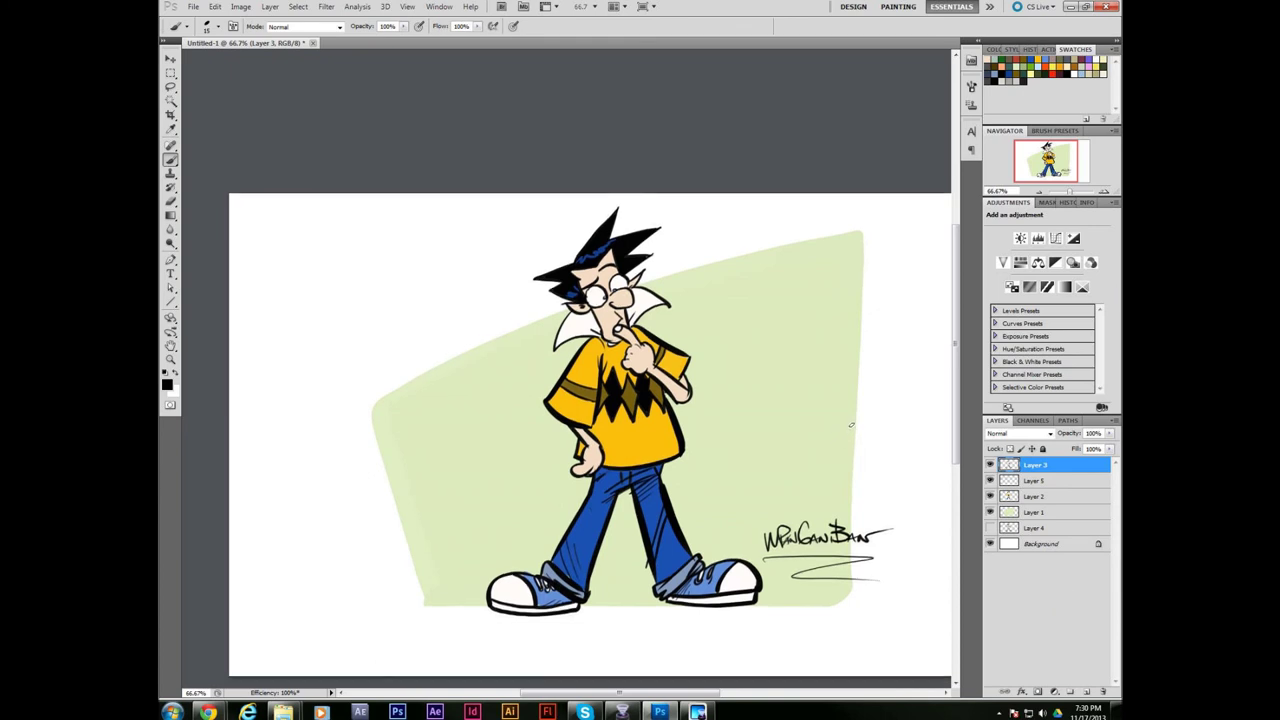
- Hide the toolbox, options bar and panels to display the finished signed character artwork alone
key("Tab")
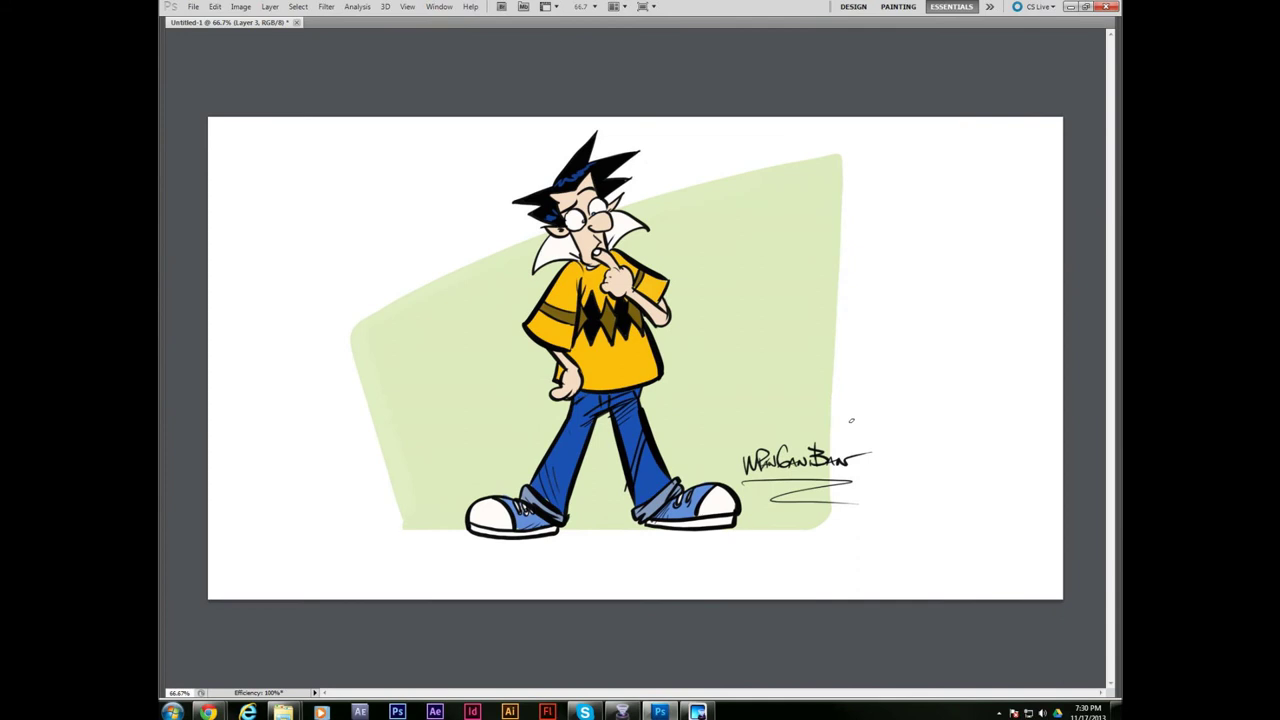